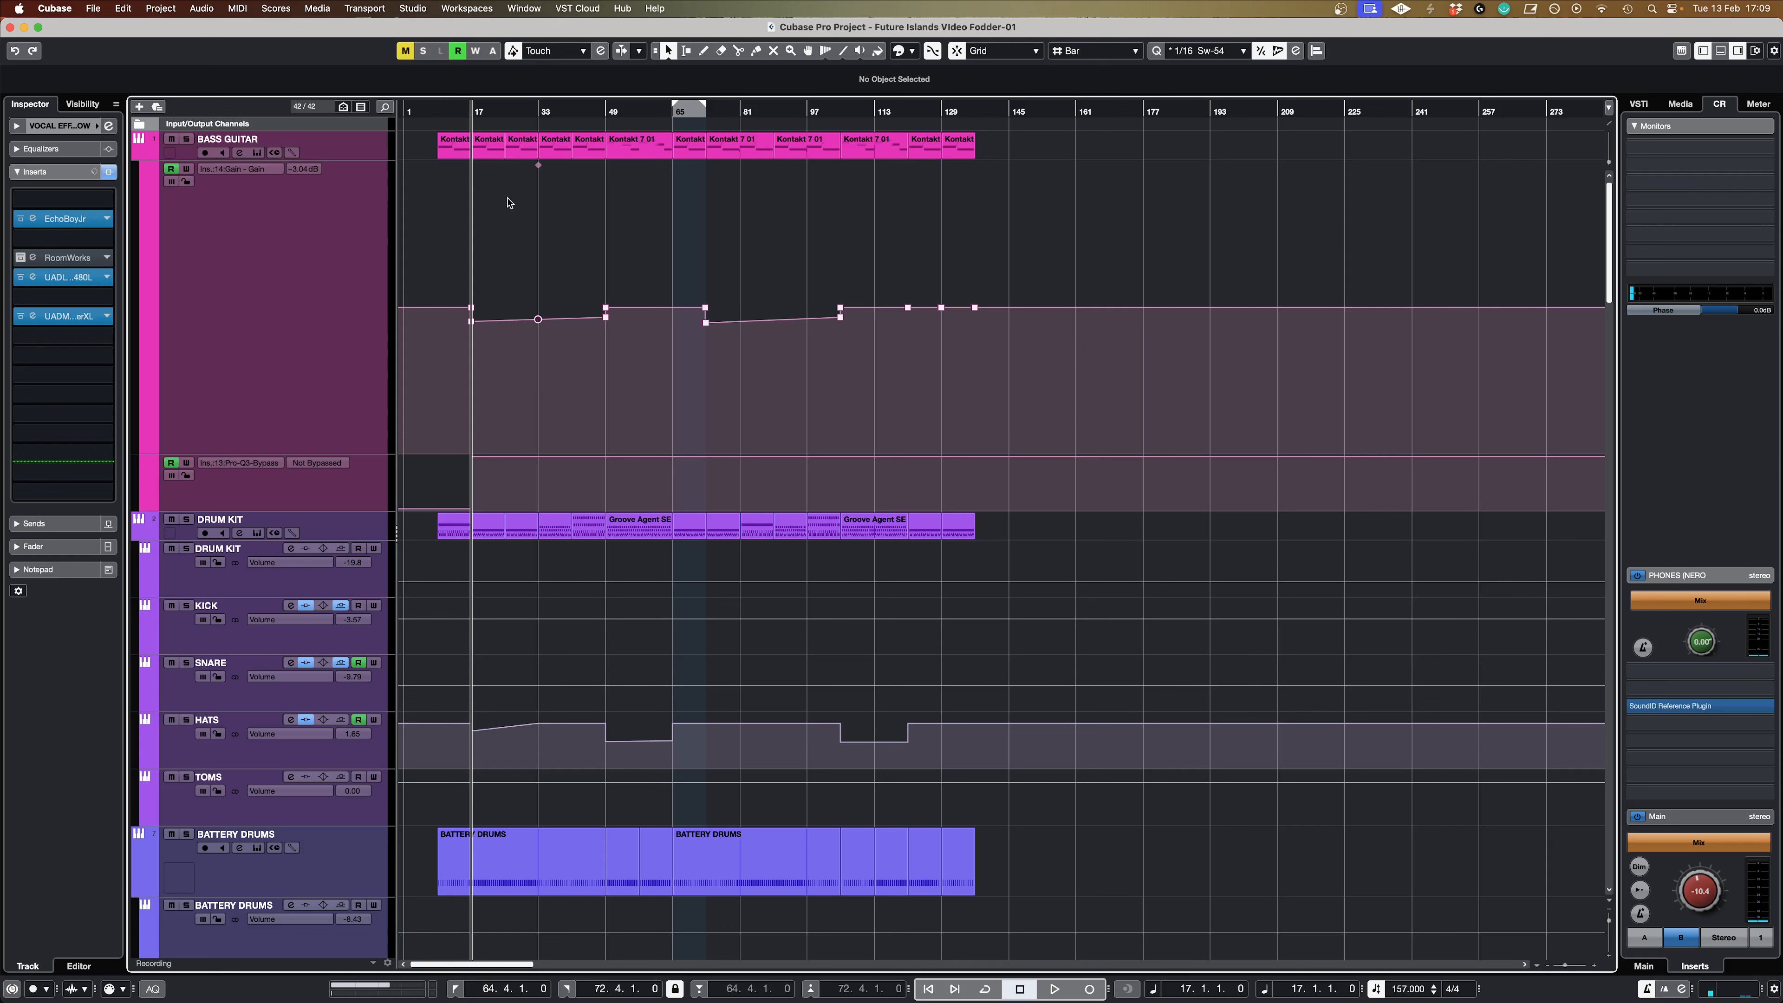
Step: Select the BASS GUITAR gain automation lane and play from bar 17 past bar 73 to hear its level changes
left_click(353, 253)
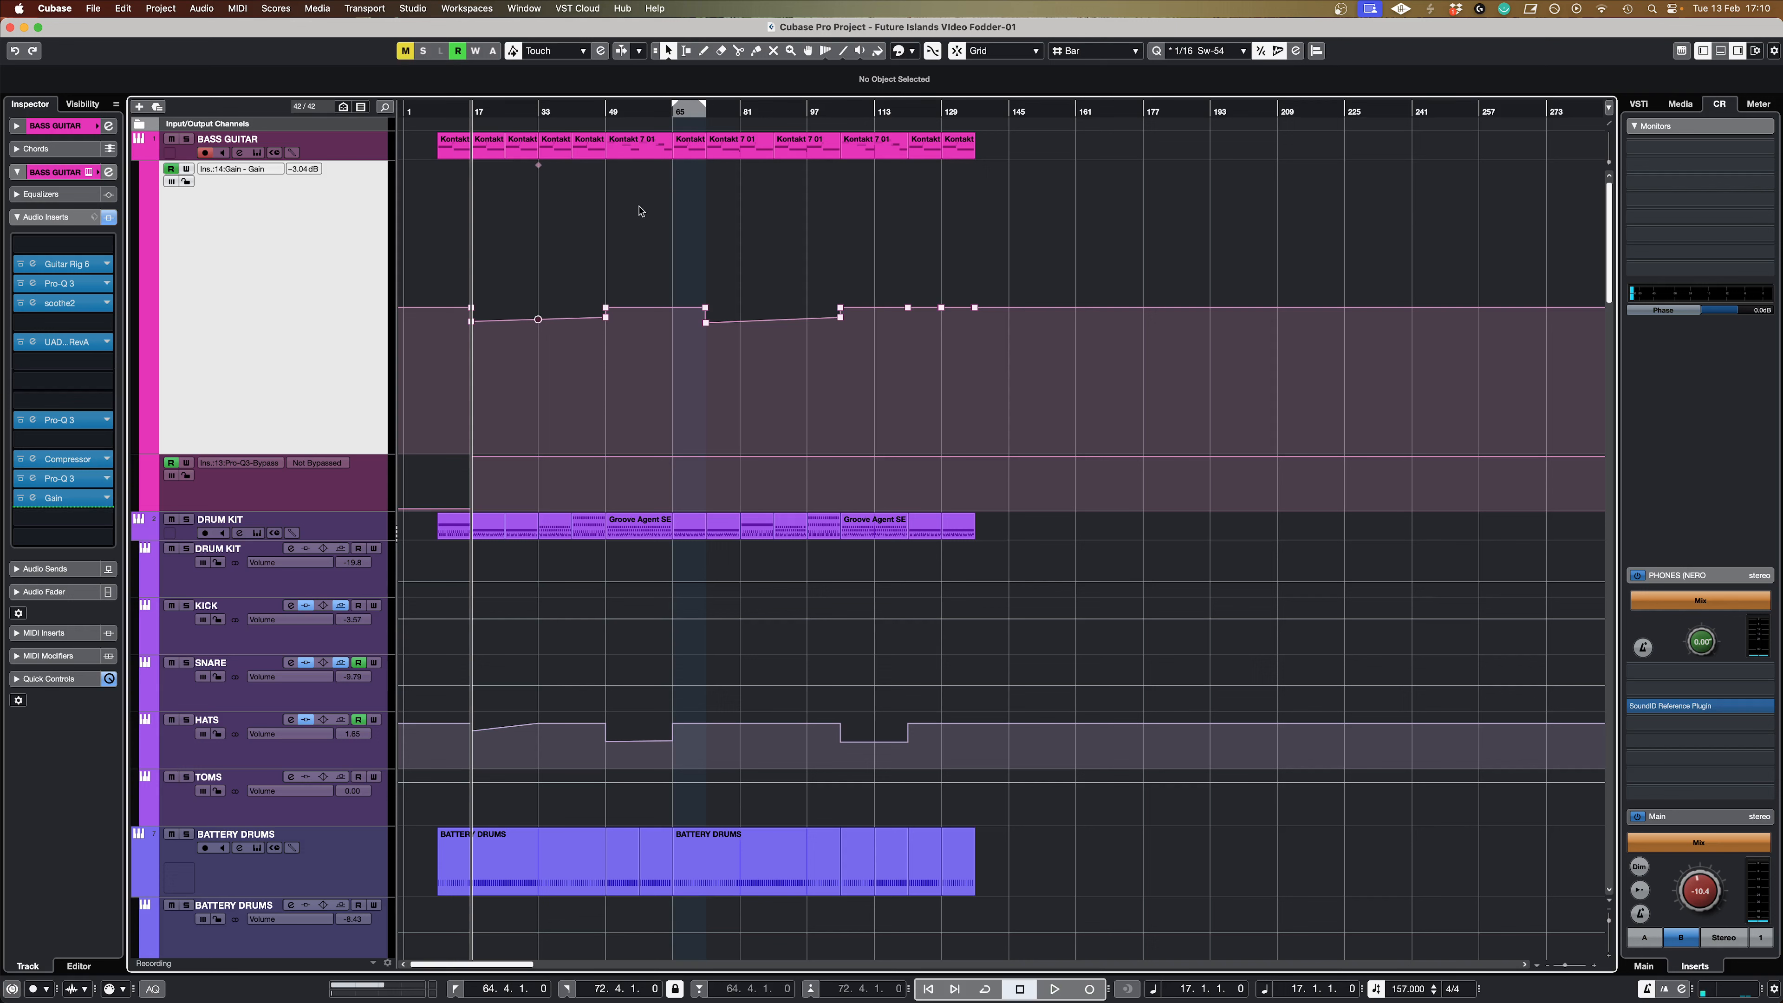
key("space")
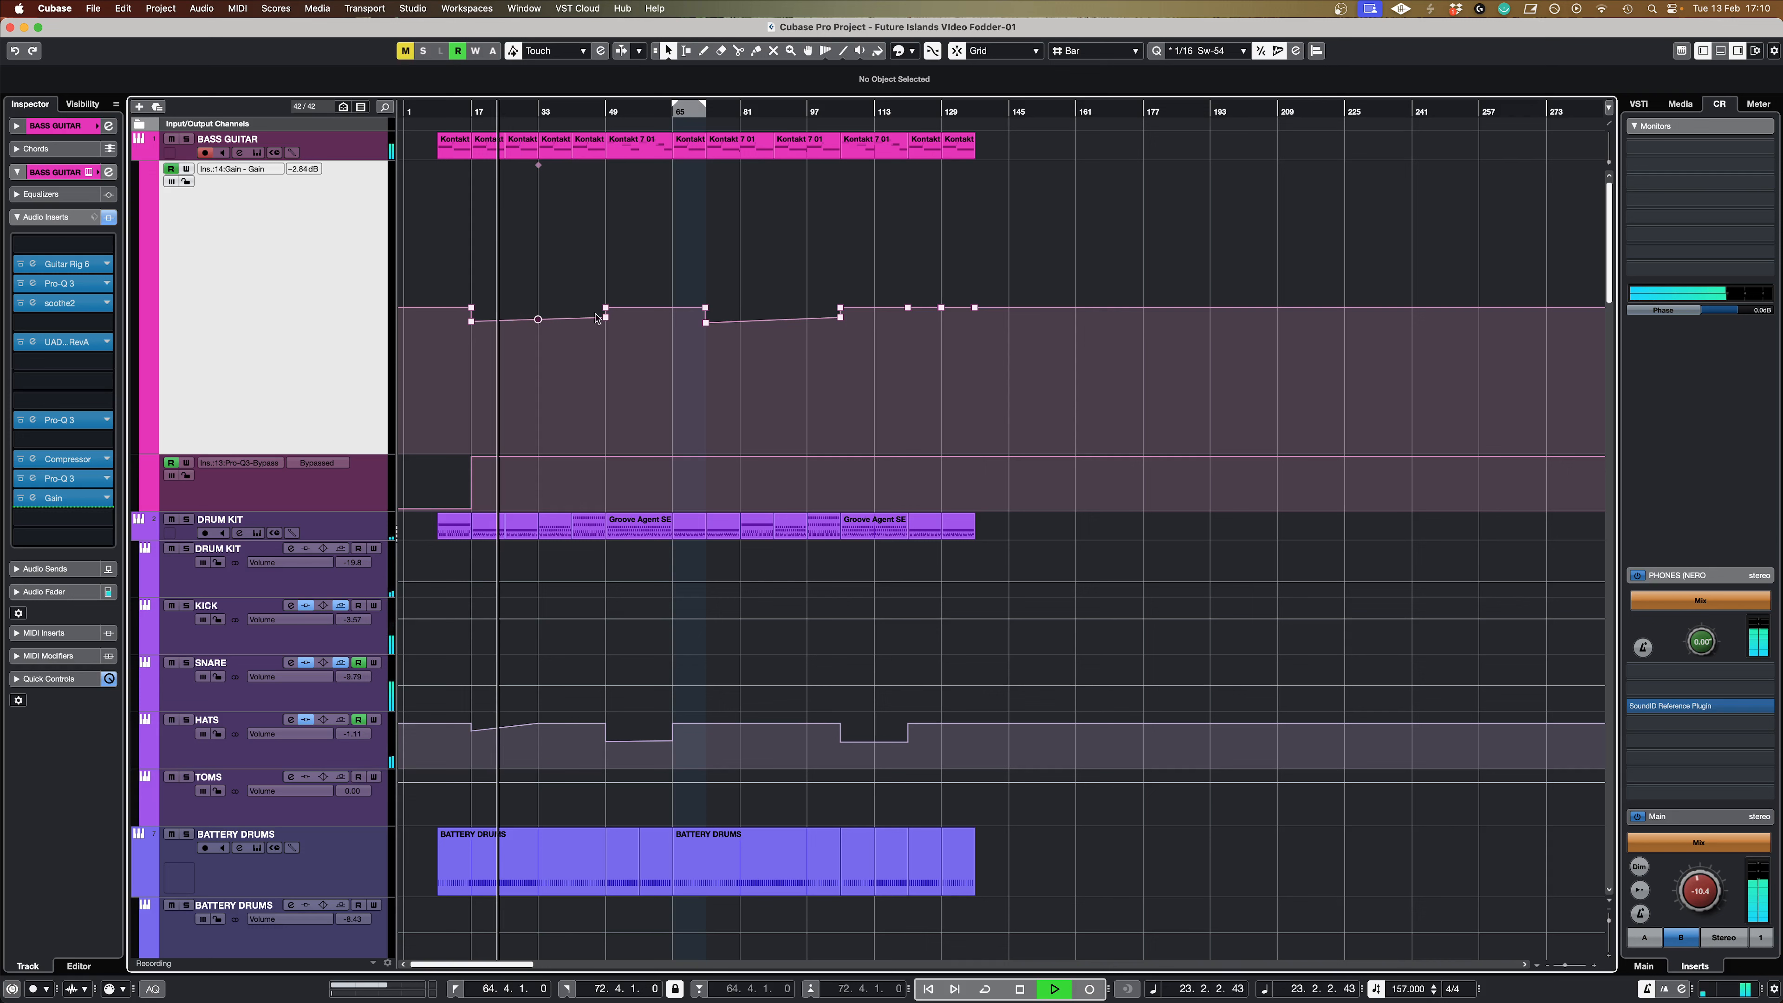
mouse_move(606, 319)
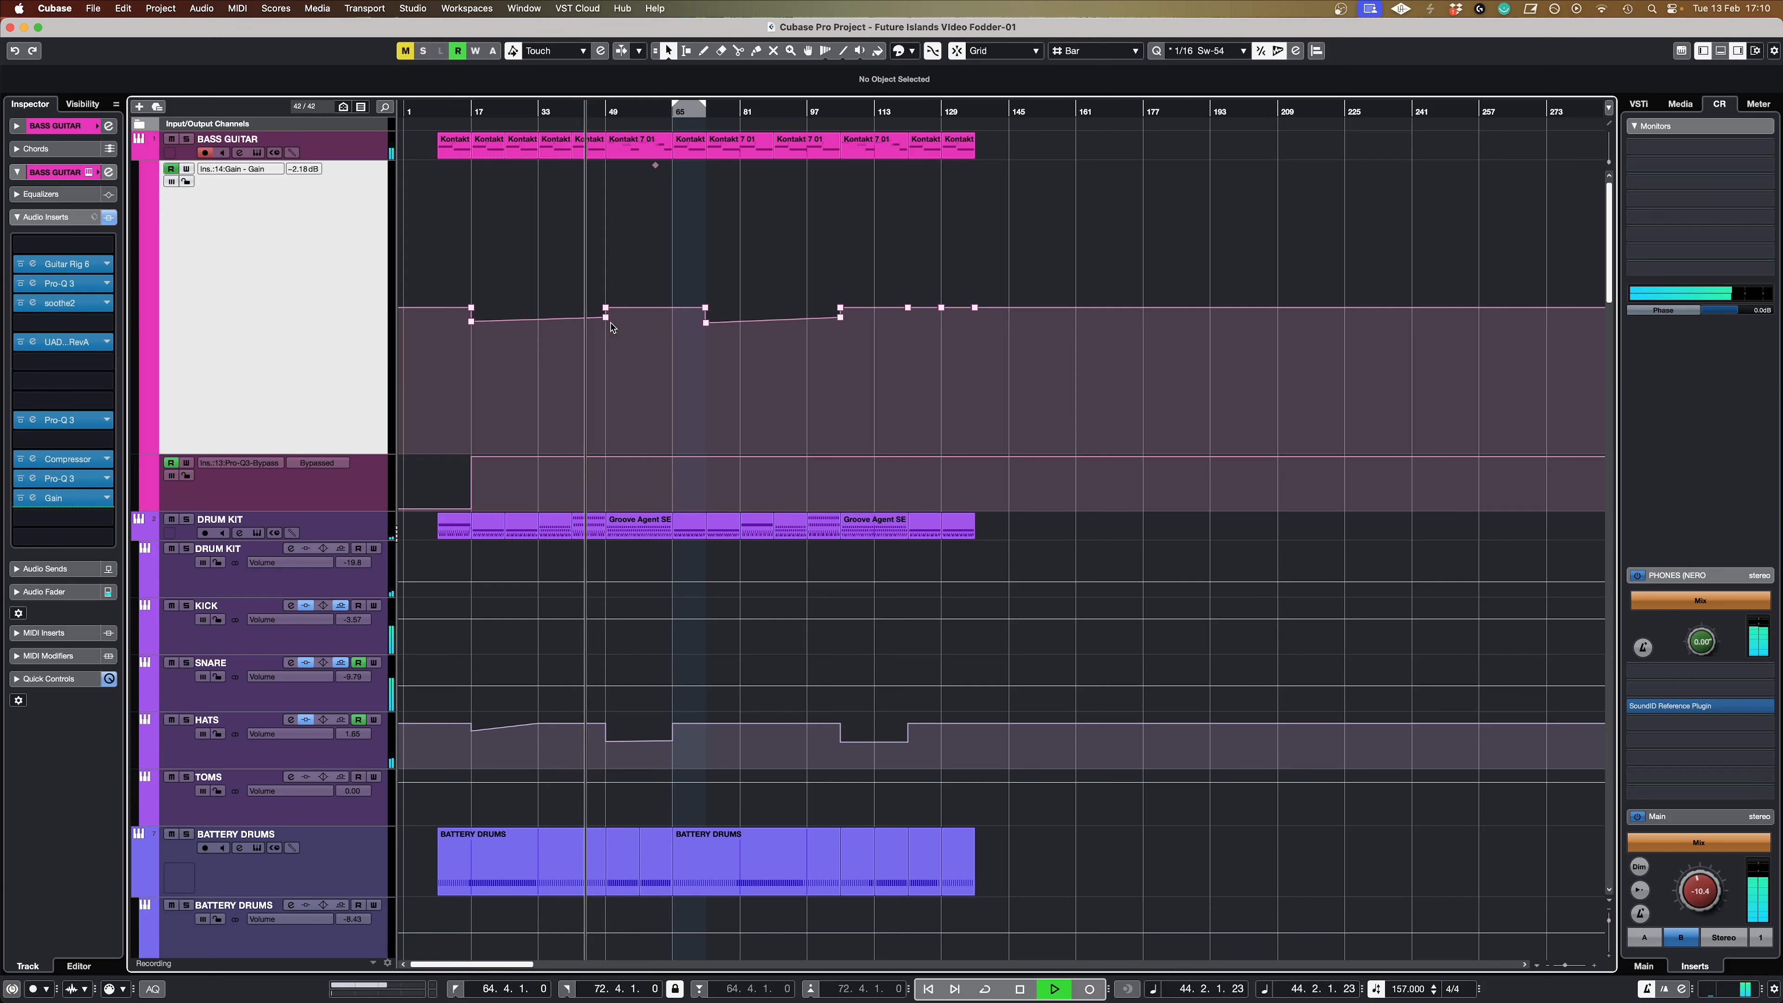
mouse_move(707, 309)
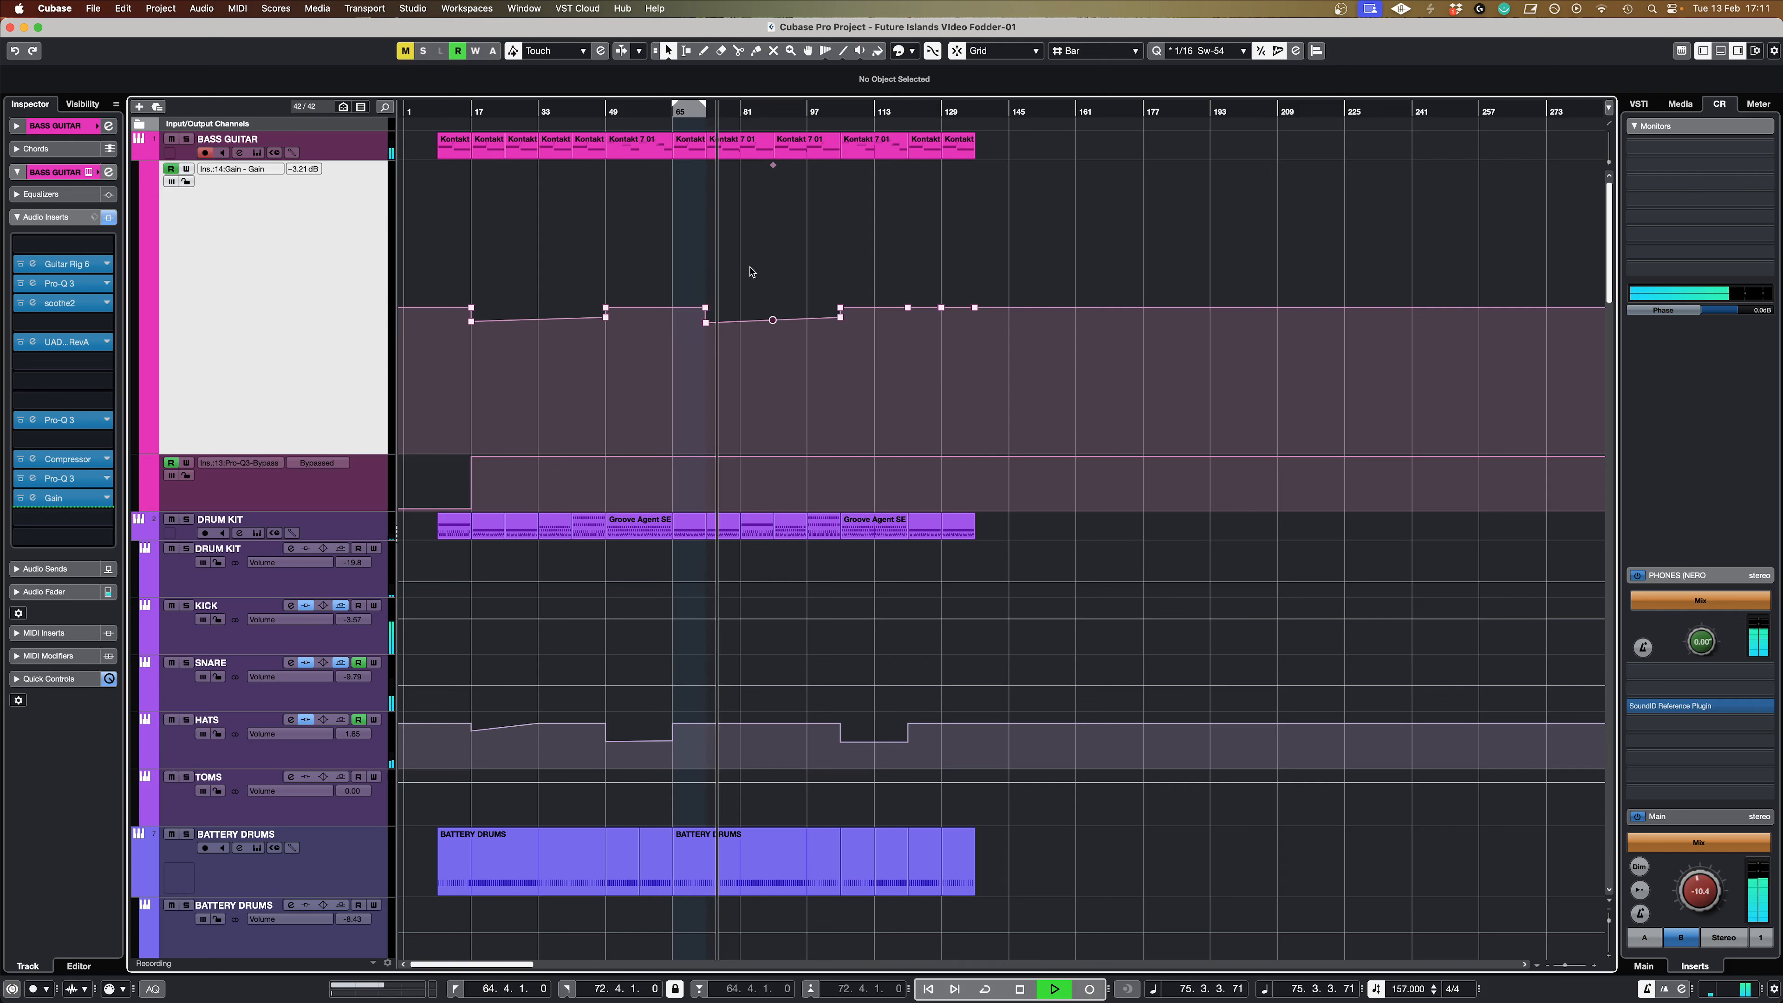
key("space")
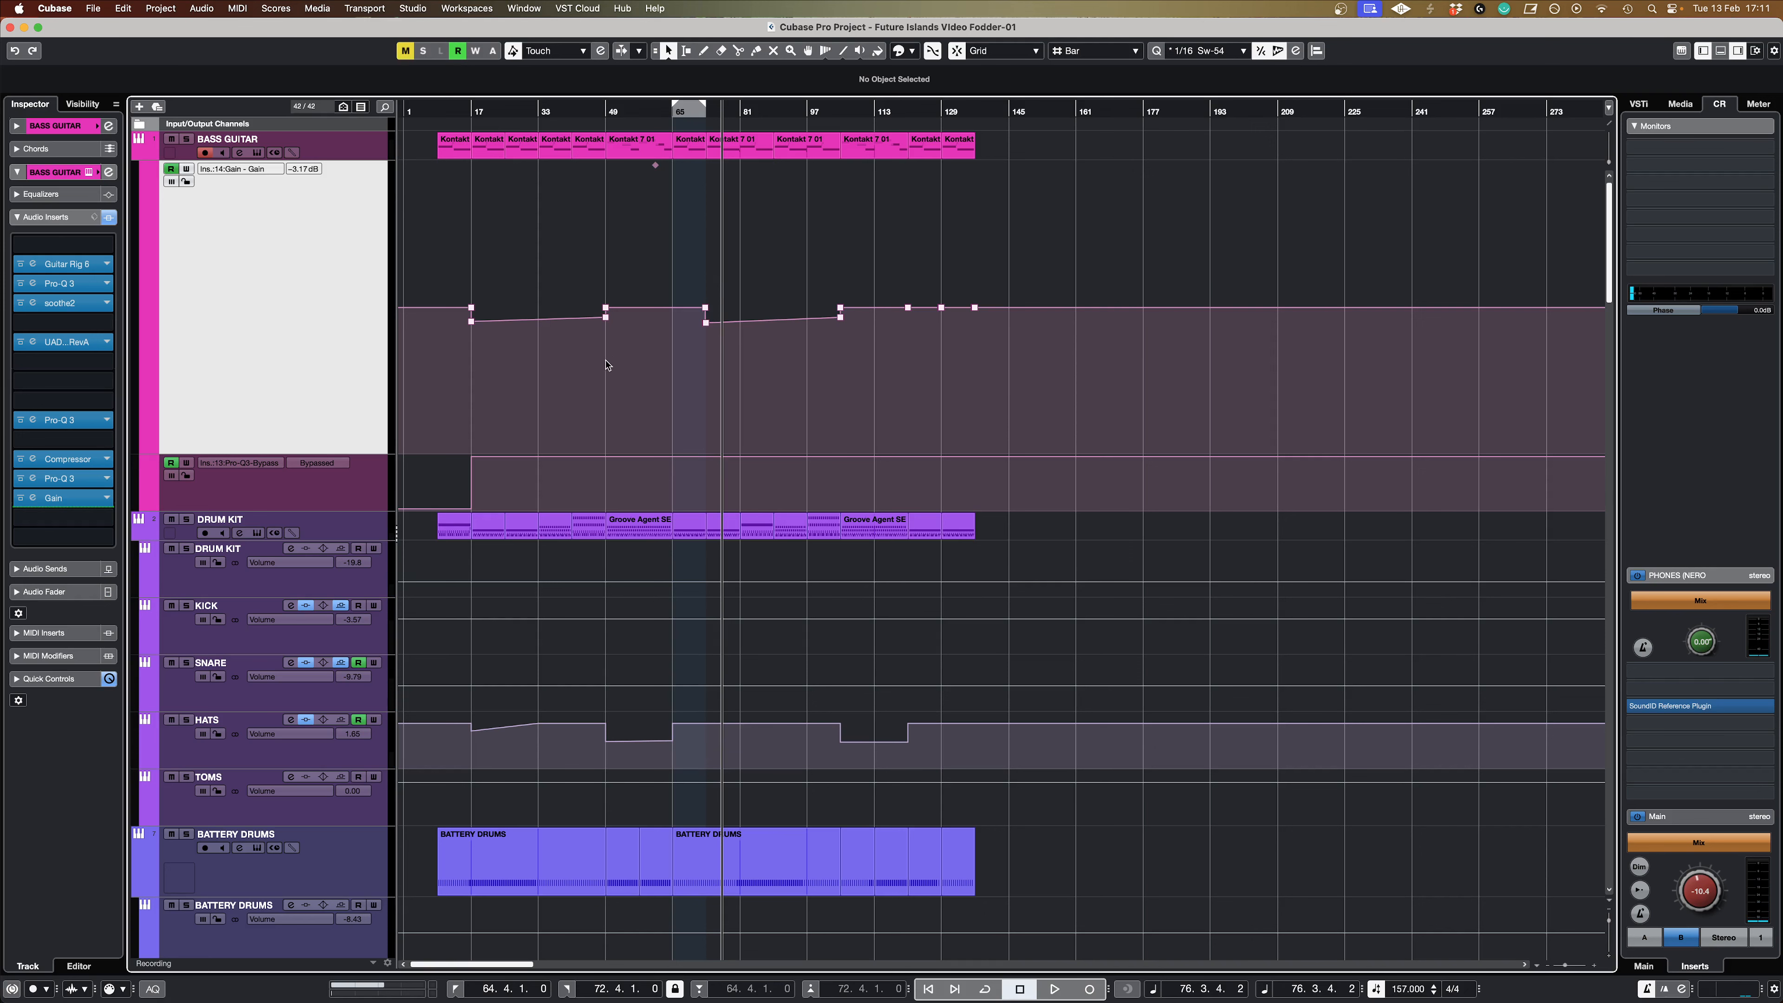
Step: Play LEAD VOX 1 with its gain automation, first from shortly before bar 33 and again from just before the chorus at bar 49
scroll(607, 355, "down", 10)
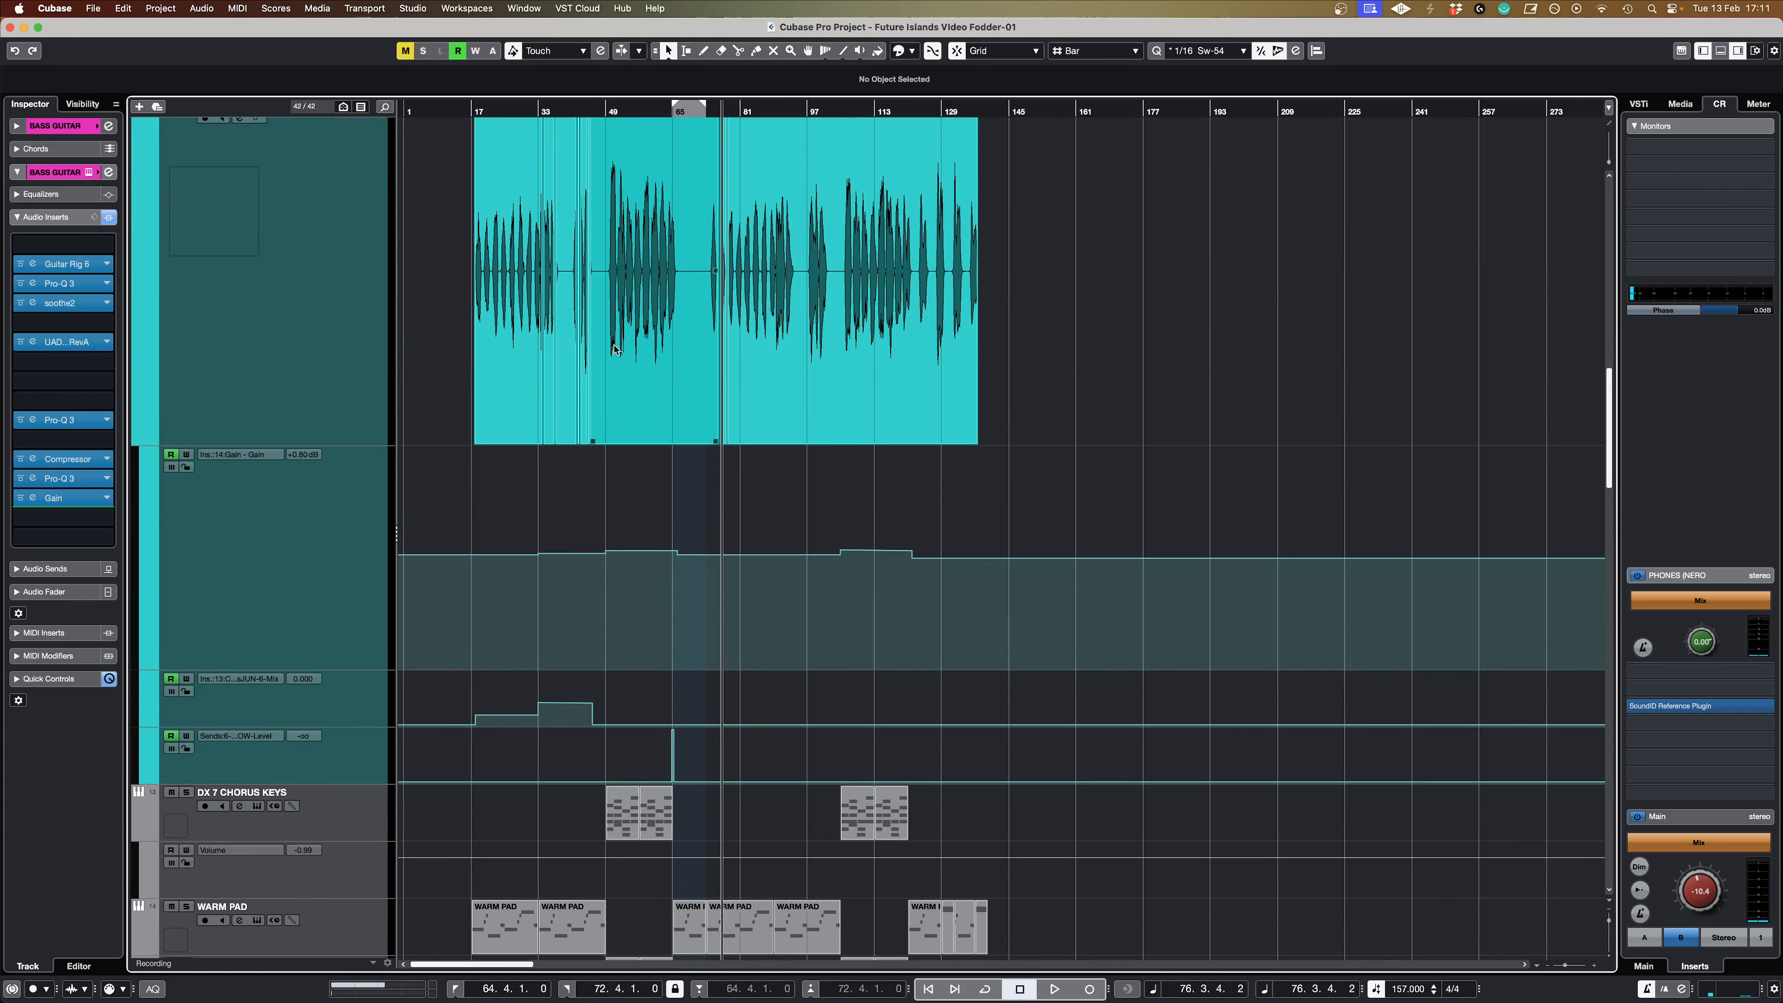
scroll(614, 349, "up", 2)
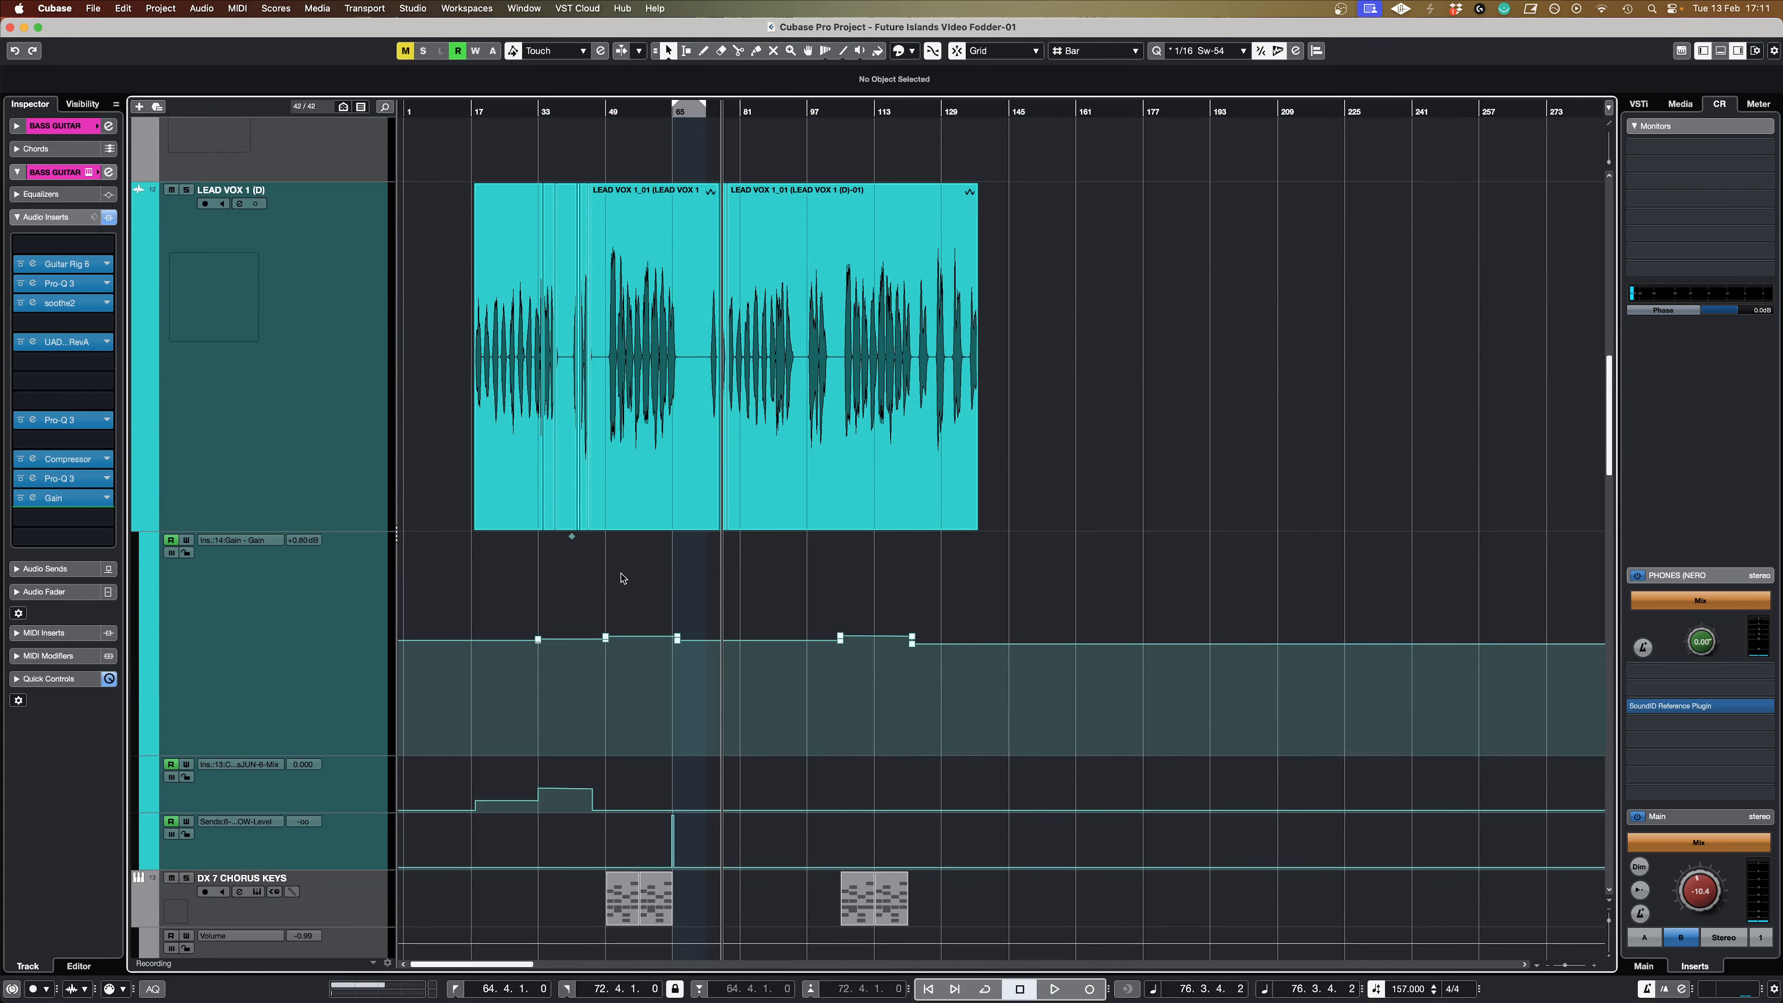
key("h")
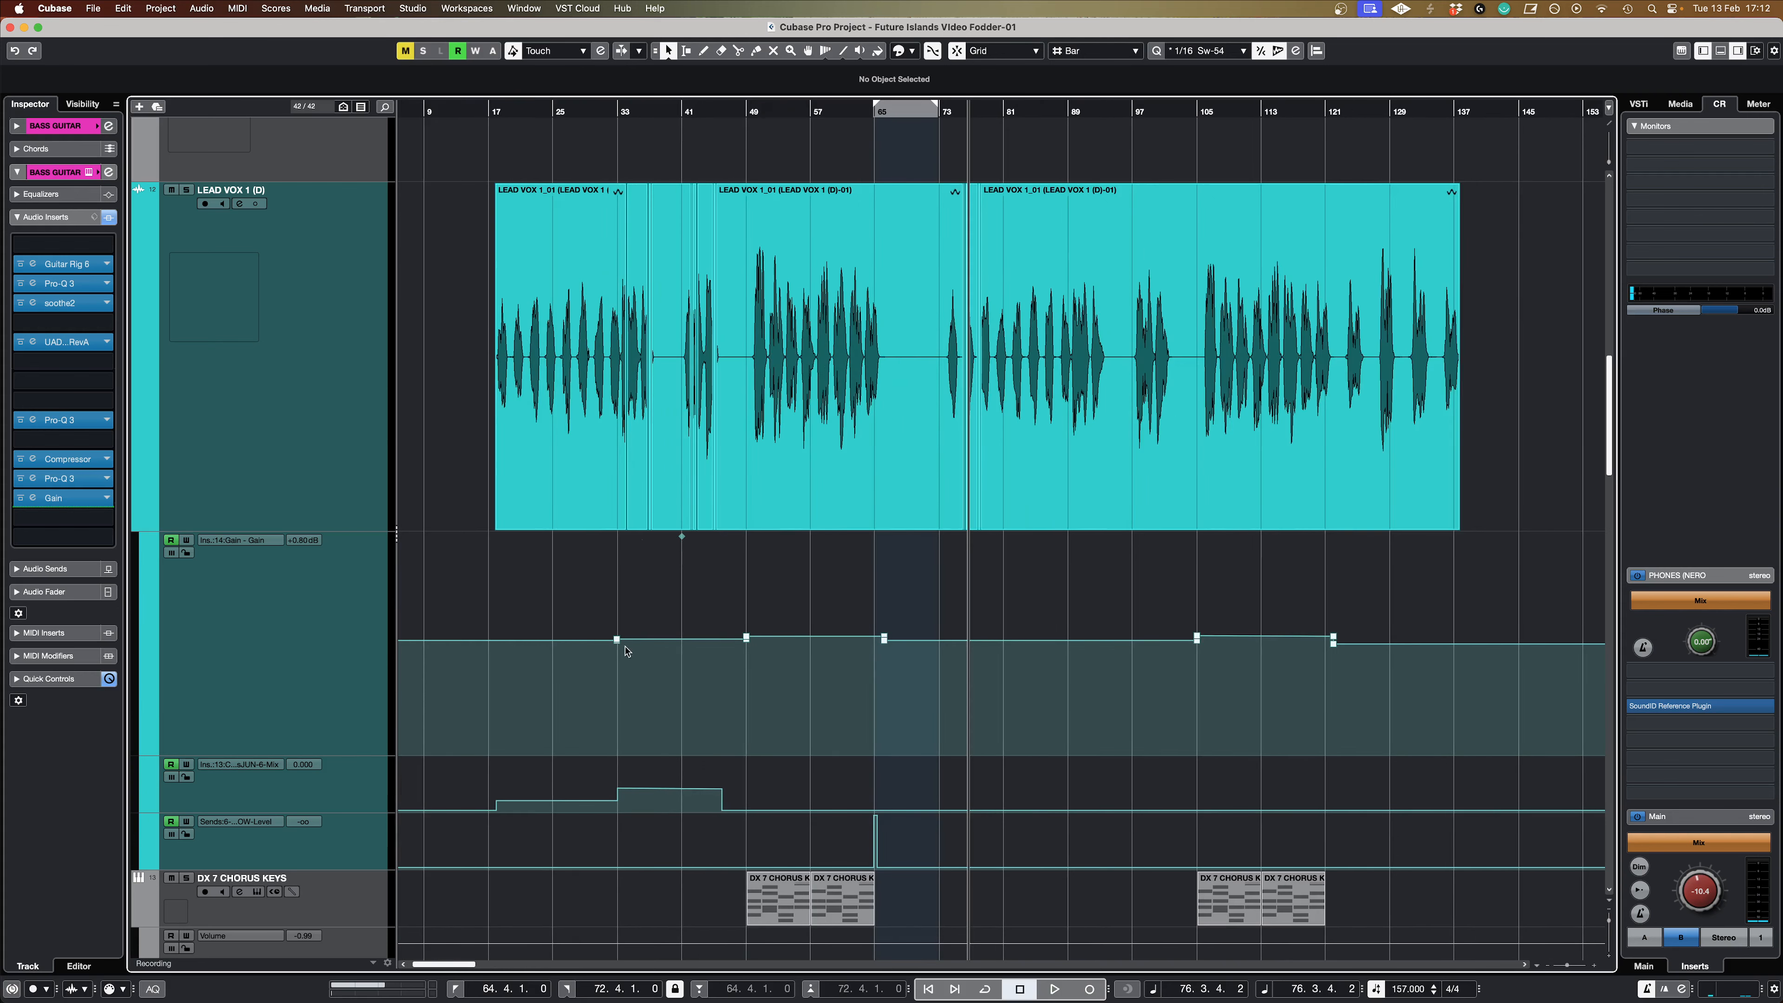
left_click(603, 262)
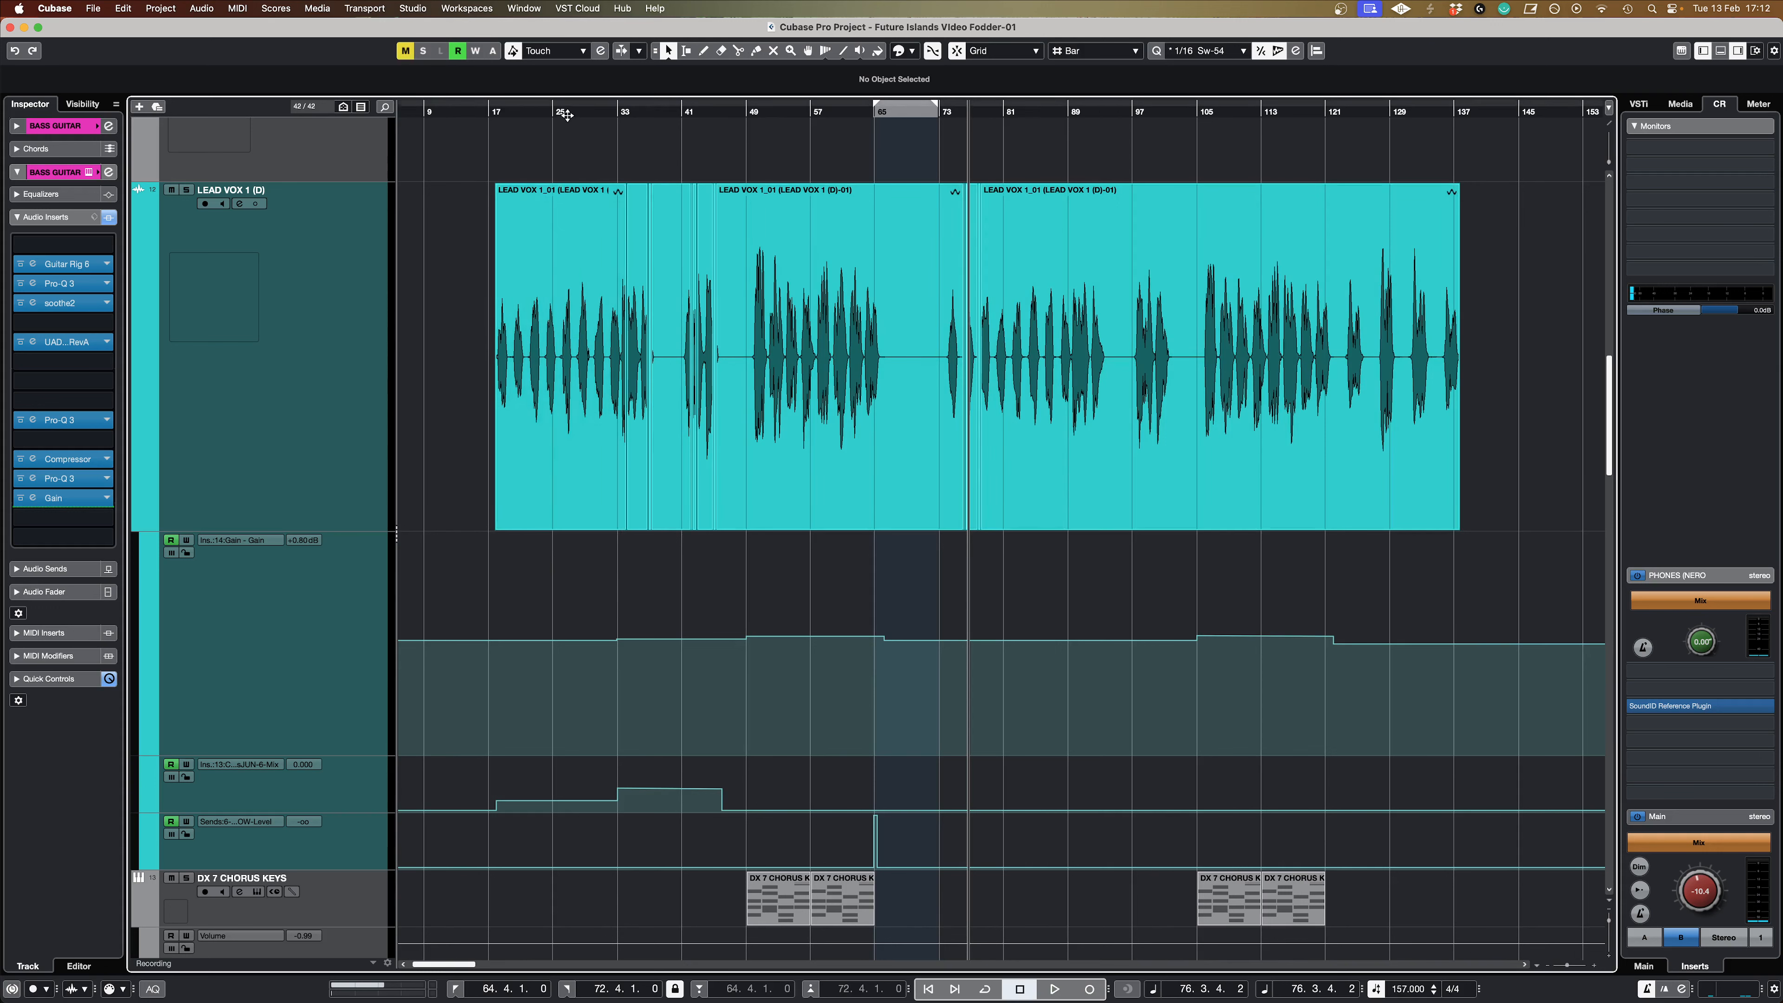
left_click(597, 113)
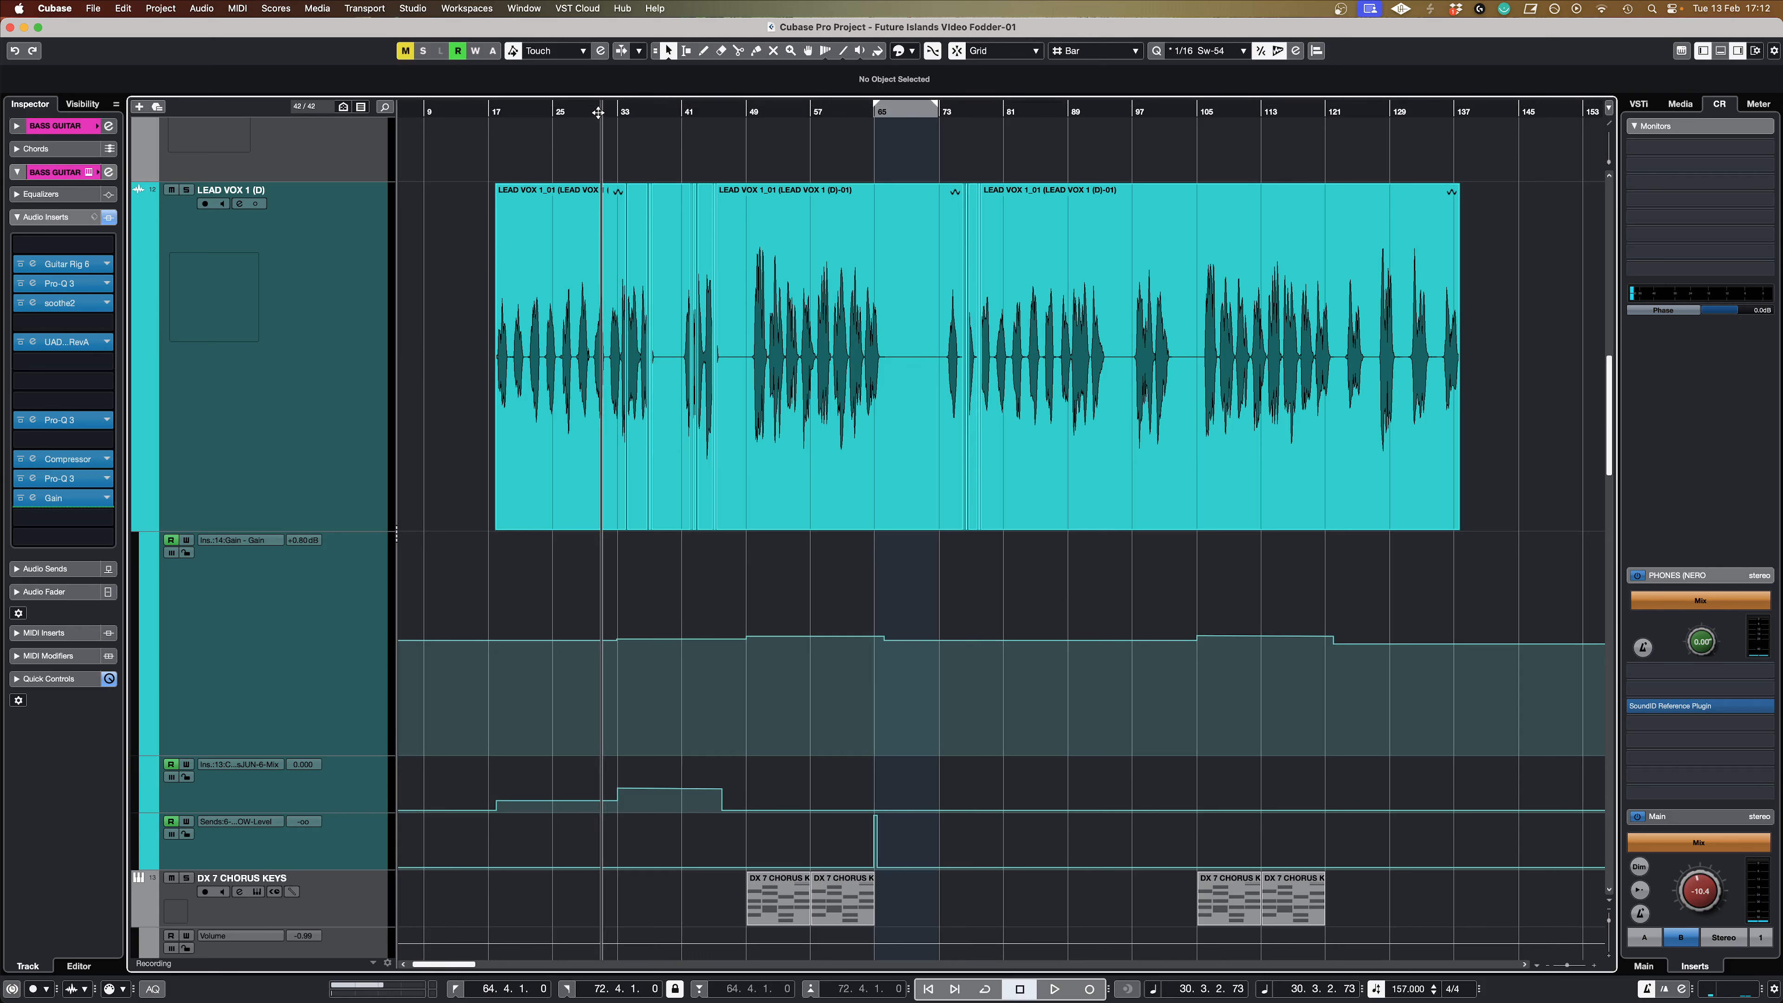
left_click(587, 111)
key("space")
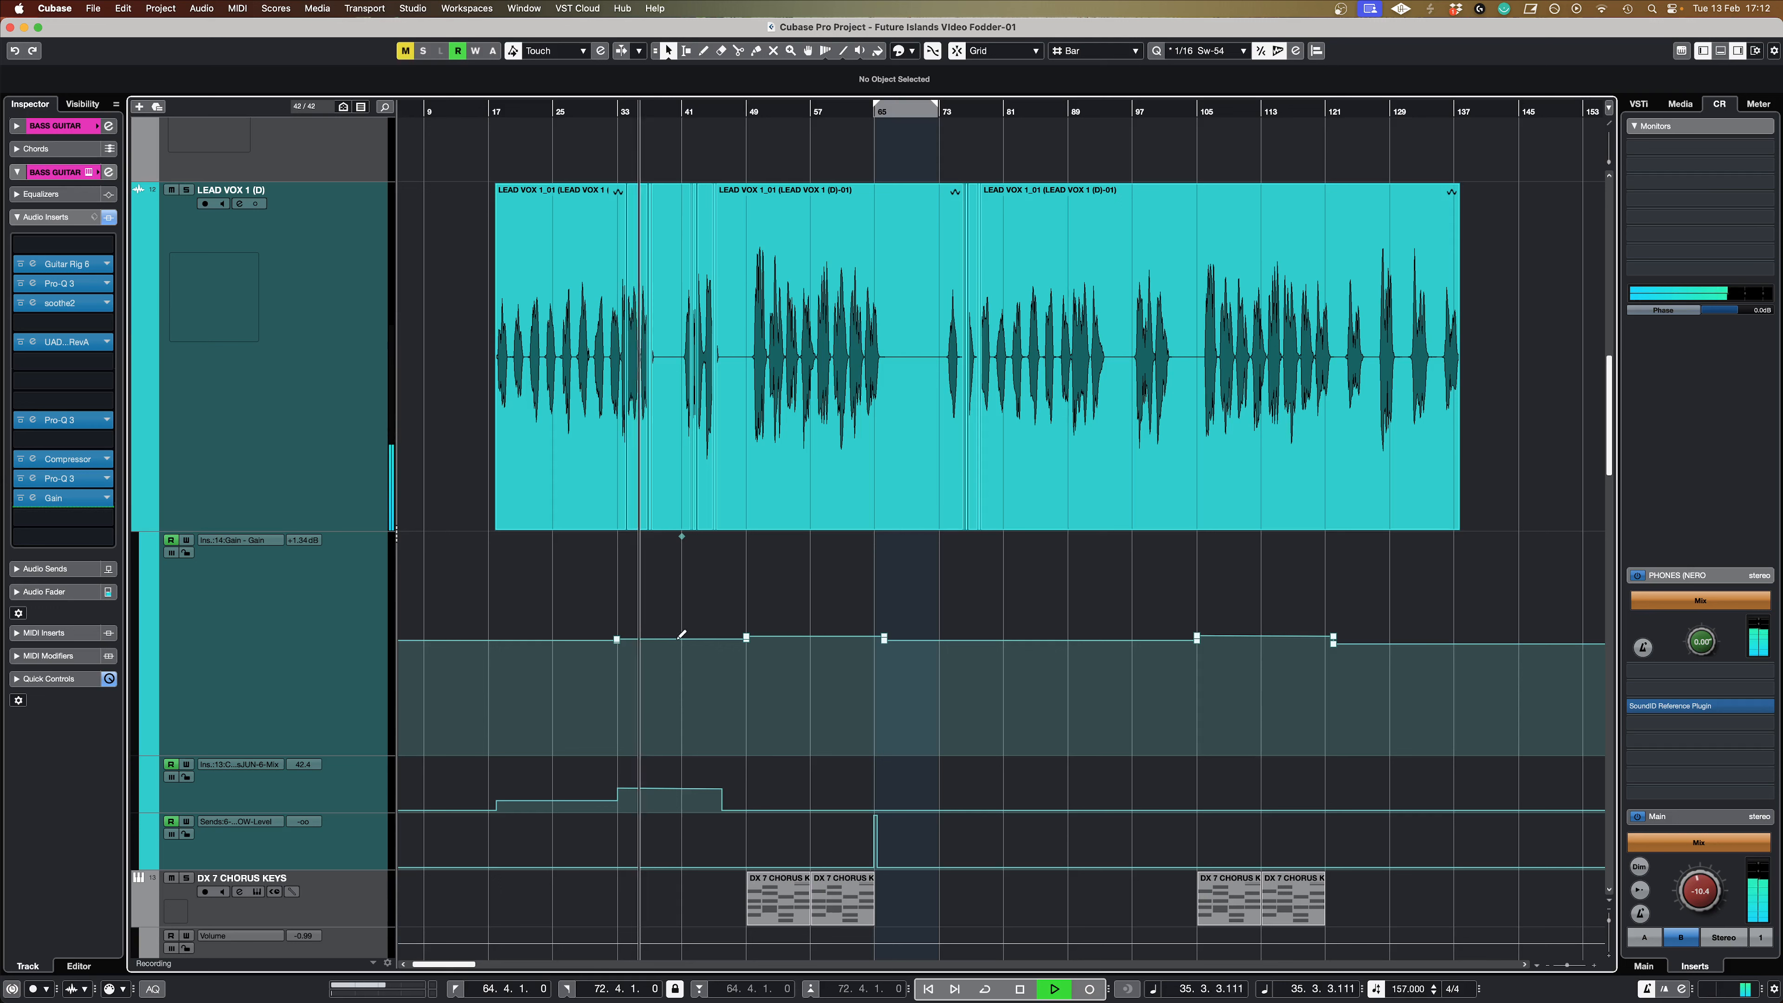
left_click(731, 113)
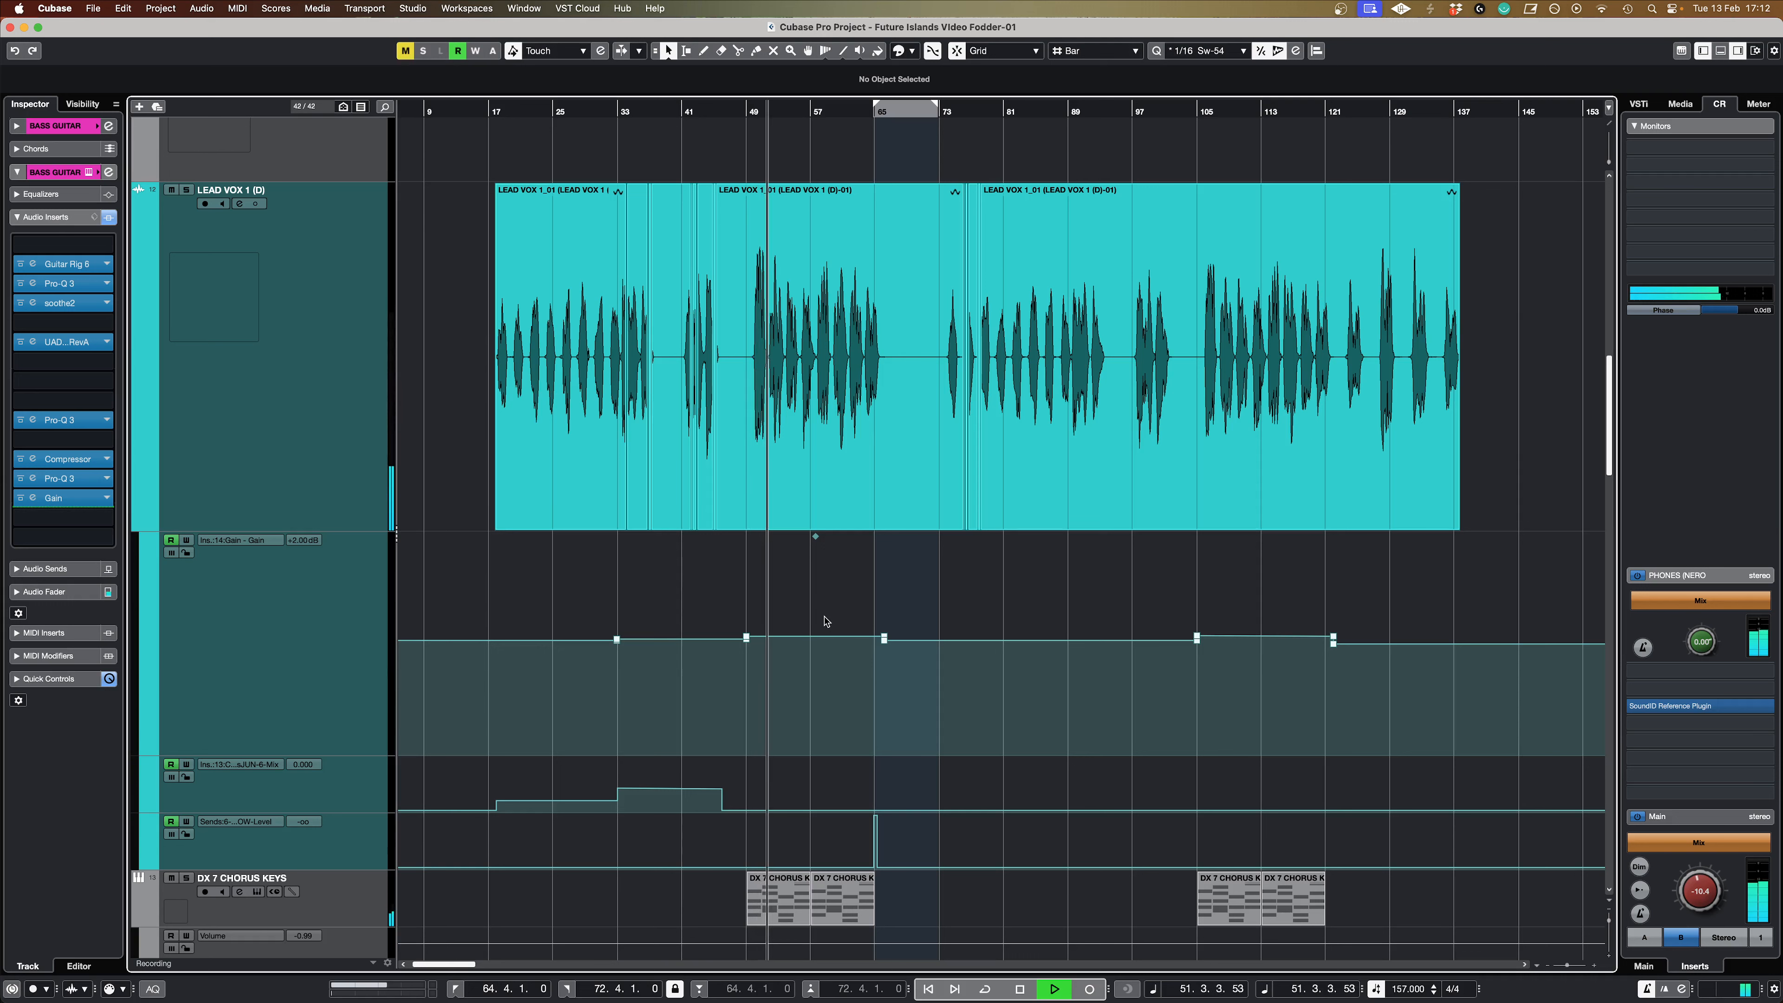
key("space")
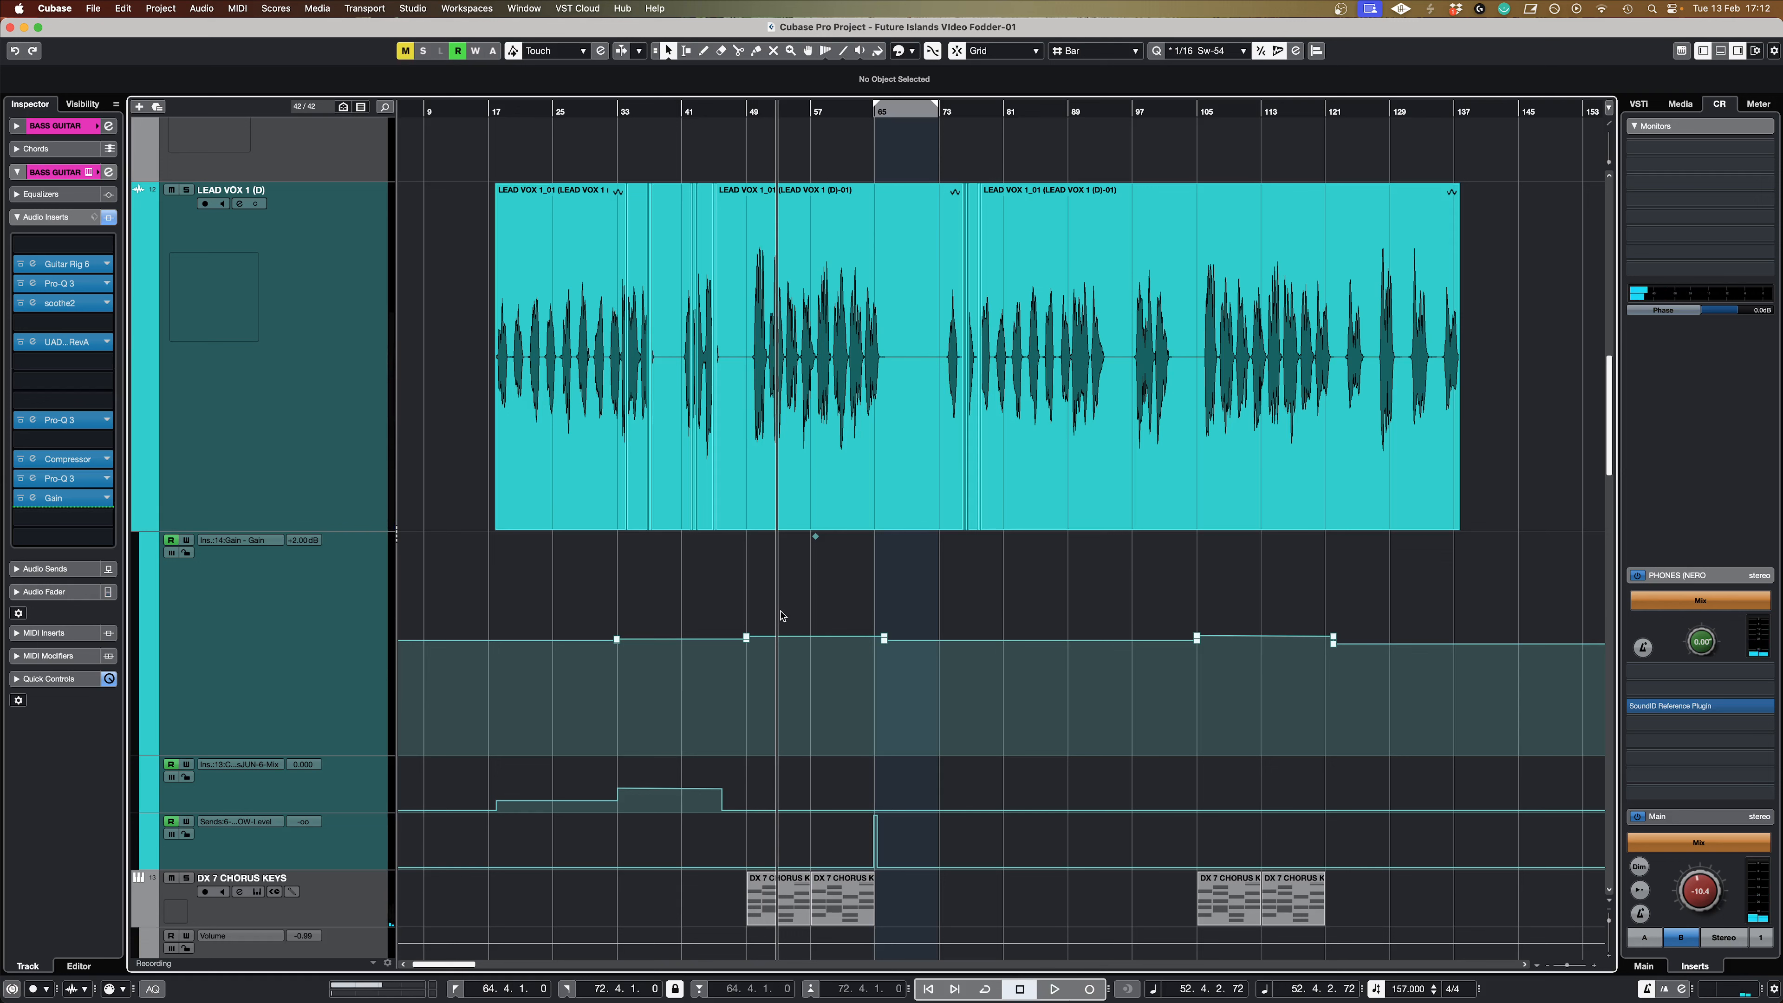
Step: Open the Pro-Q 3 insert on DRUM BUS, solo the bus and play the intro from bar 9 through the bypass automation at bar 17
scroll(783, 616, "down", 20)
left_click(354, 625)
left_click(430, 112)
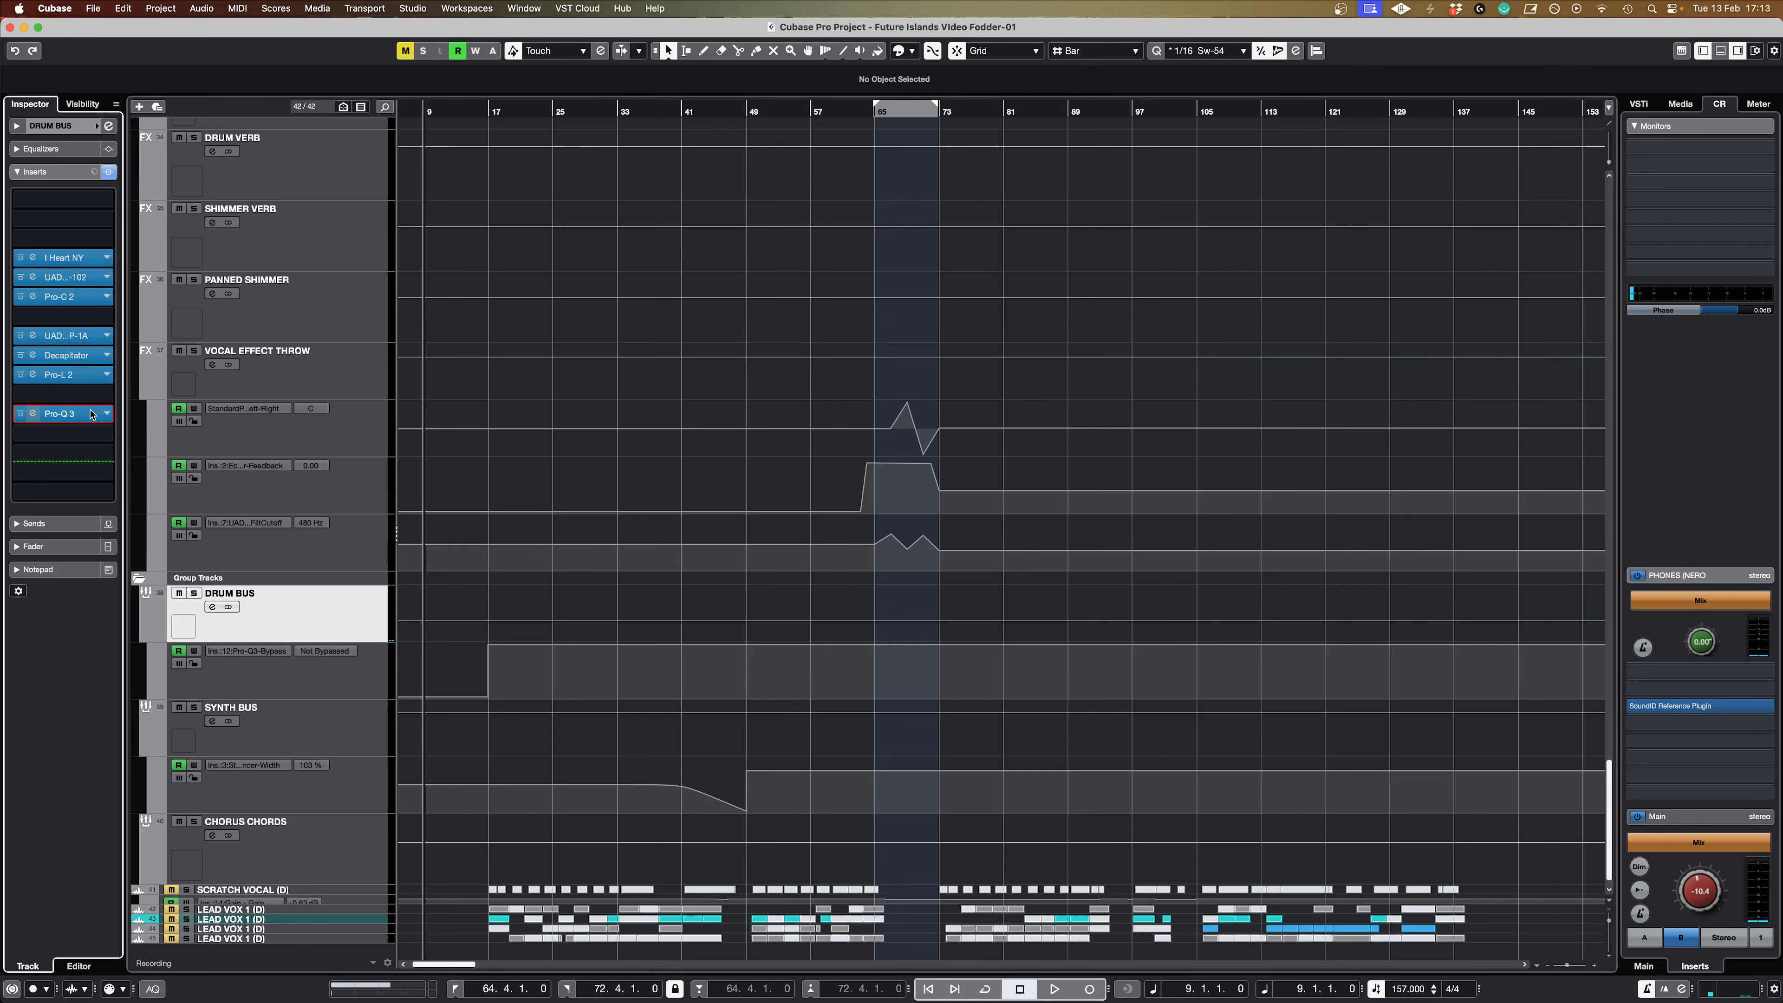
left_click(33, 413)
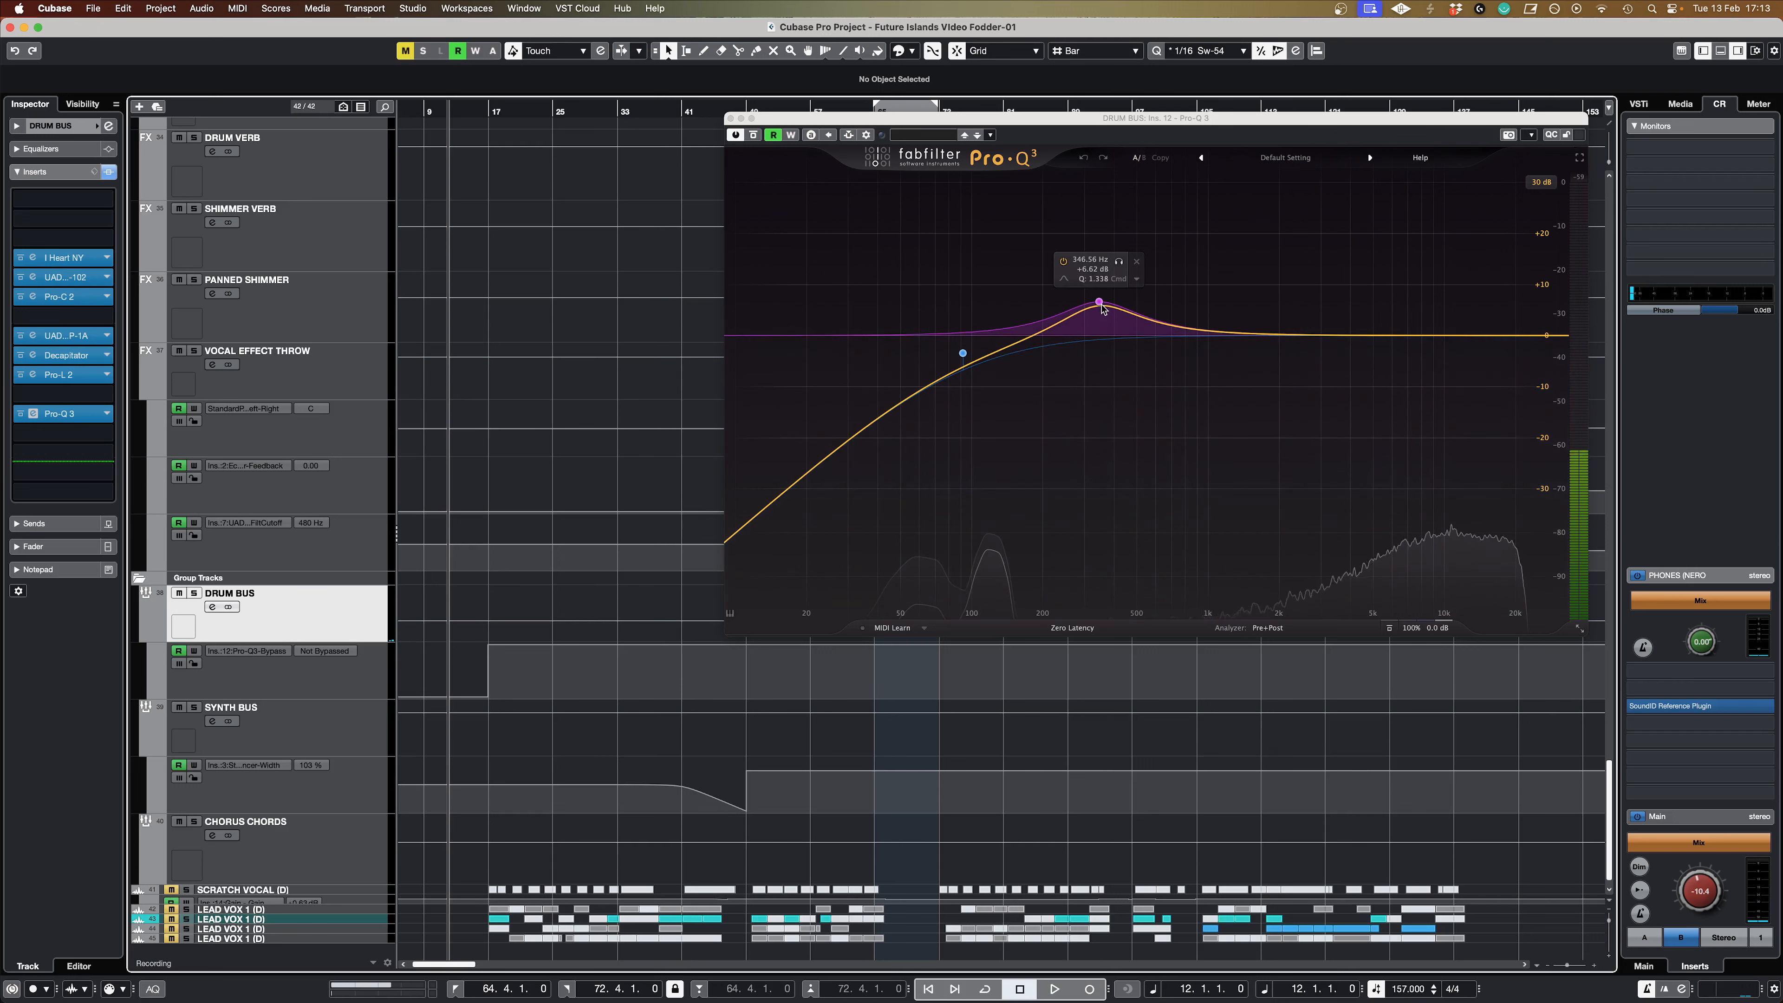
key("s")
key("space")
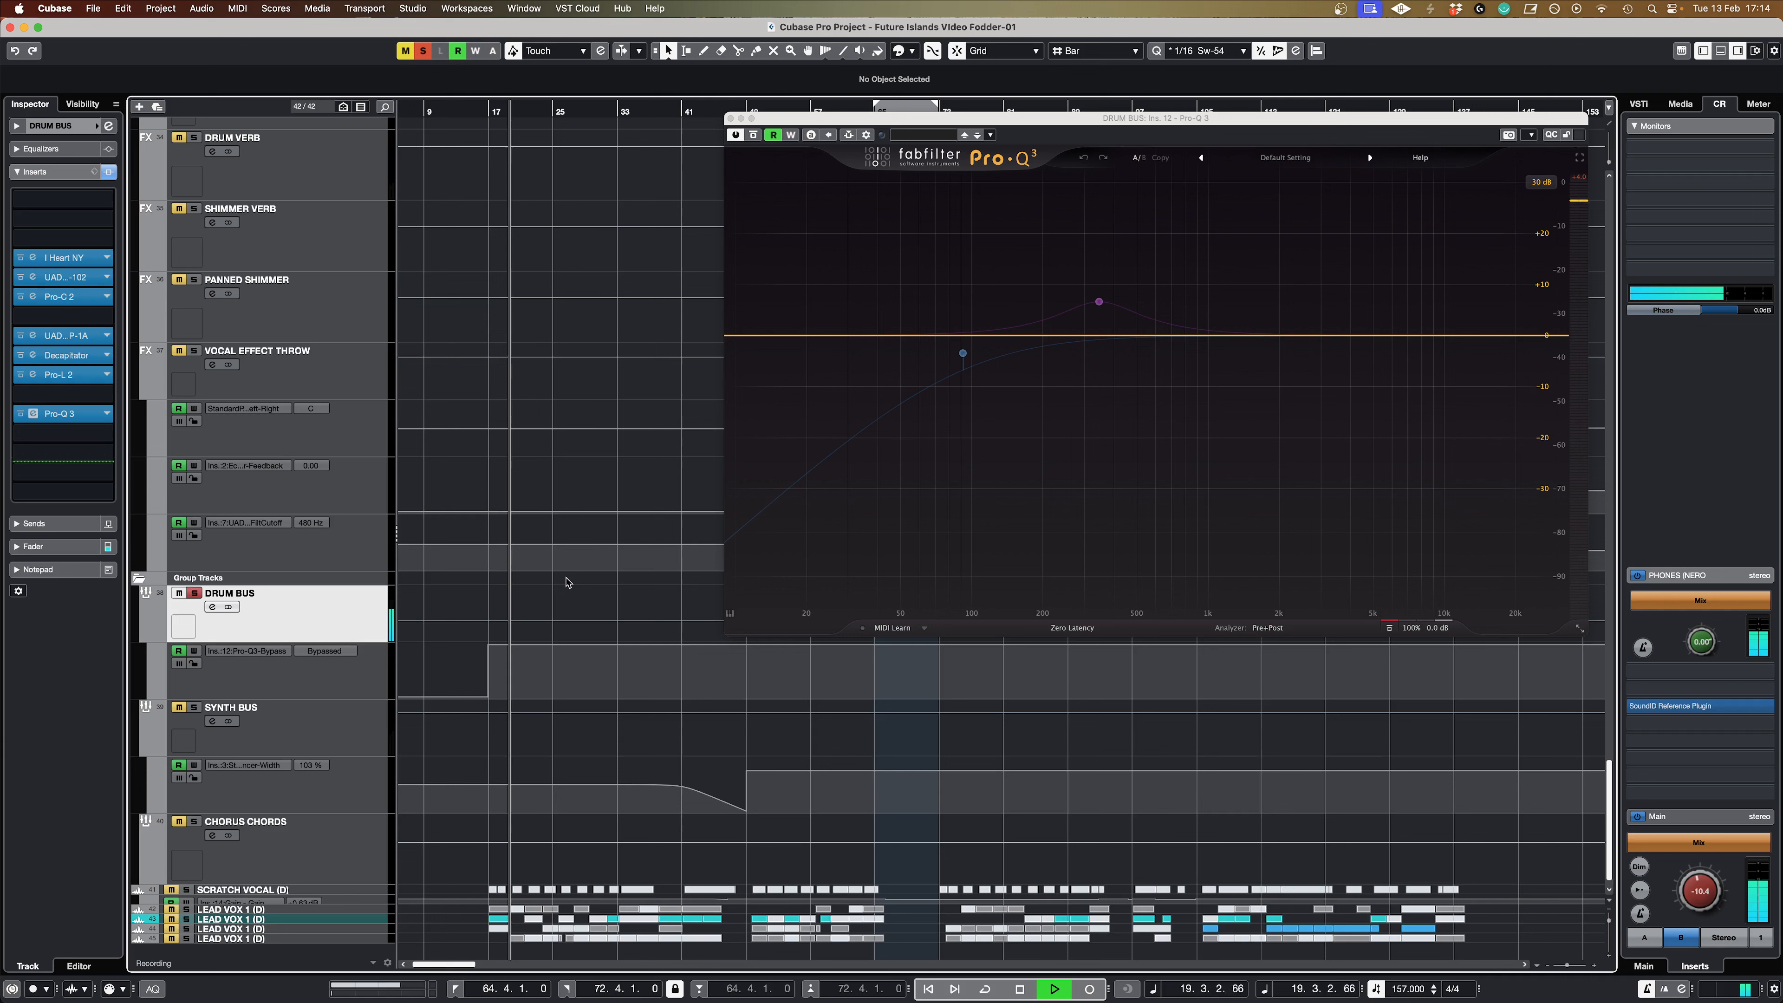
key("space")
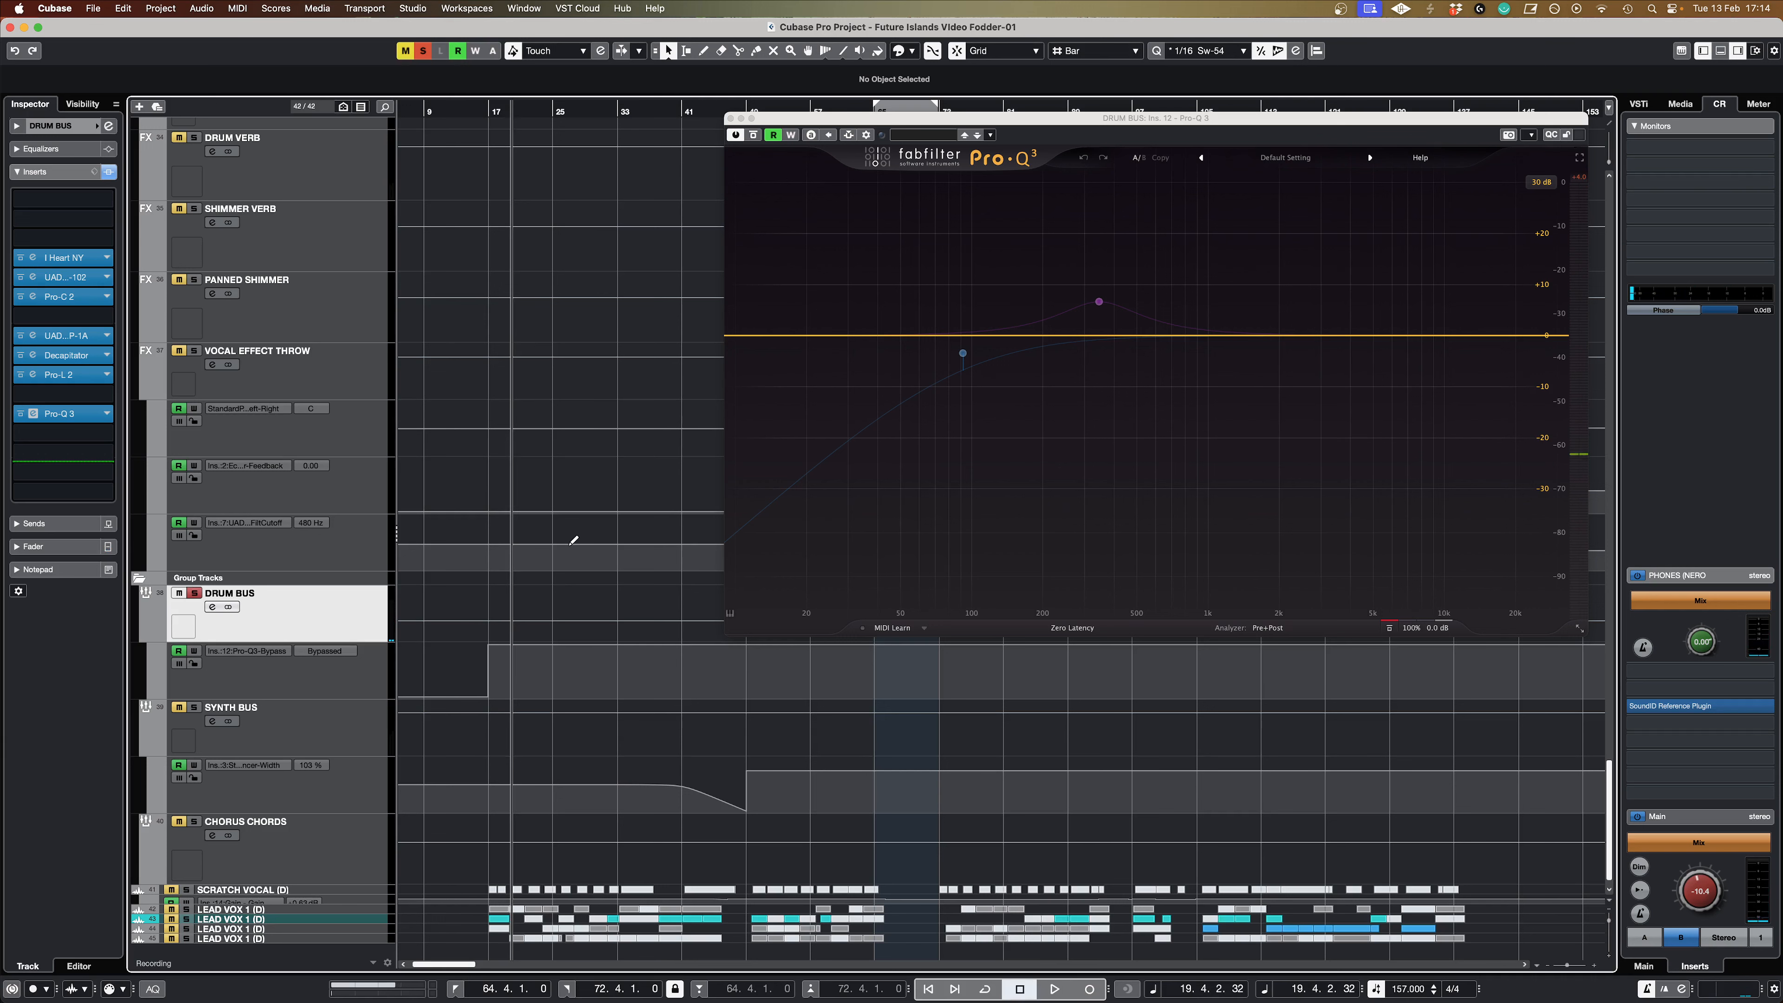
Step: Show the Pro-Q 3 from the BASS GUITAR bypass automation lane and examine its bell boost and low-cut bands
scroll(351, 580, "up", 15)
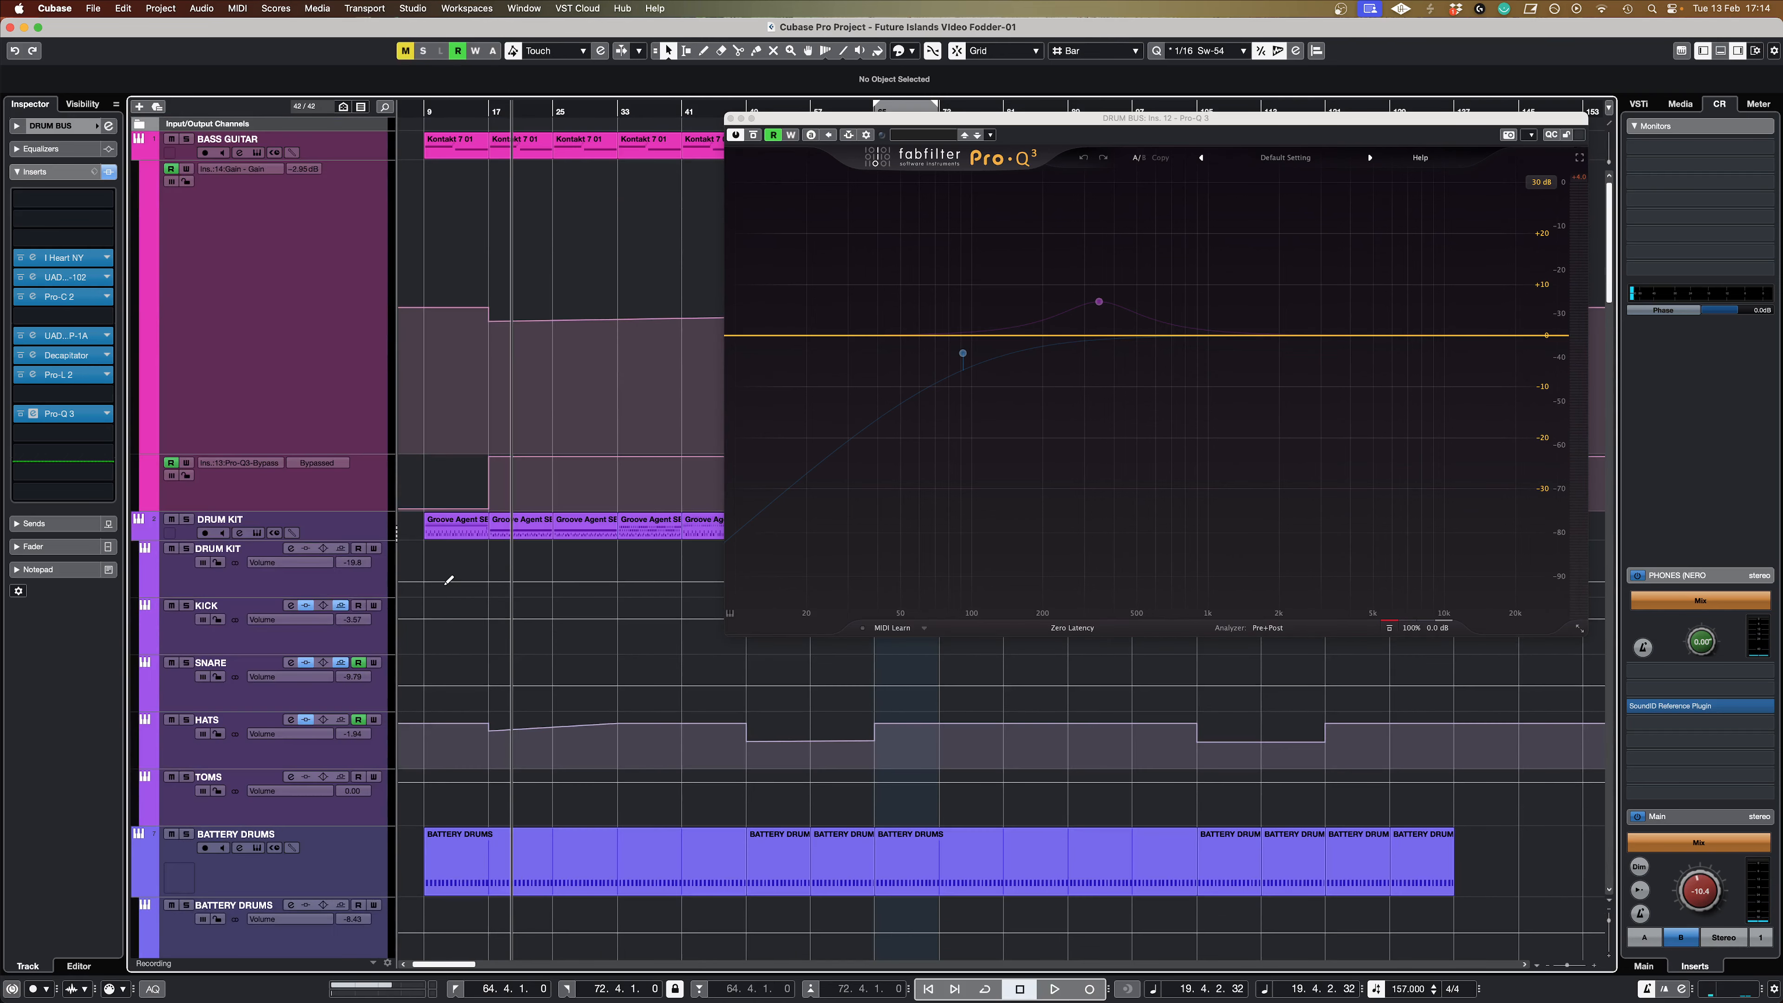
left_click(348, 480)
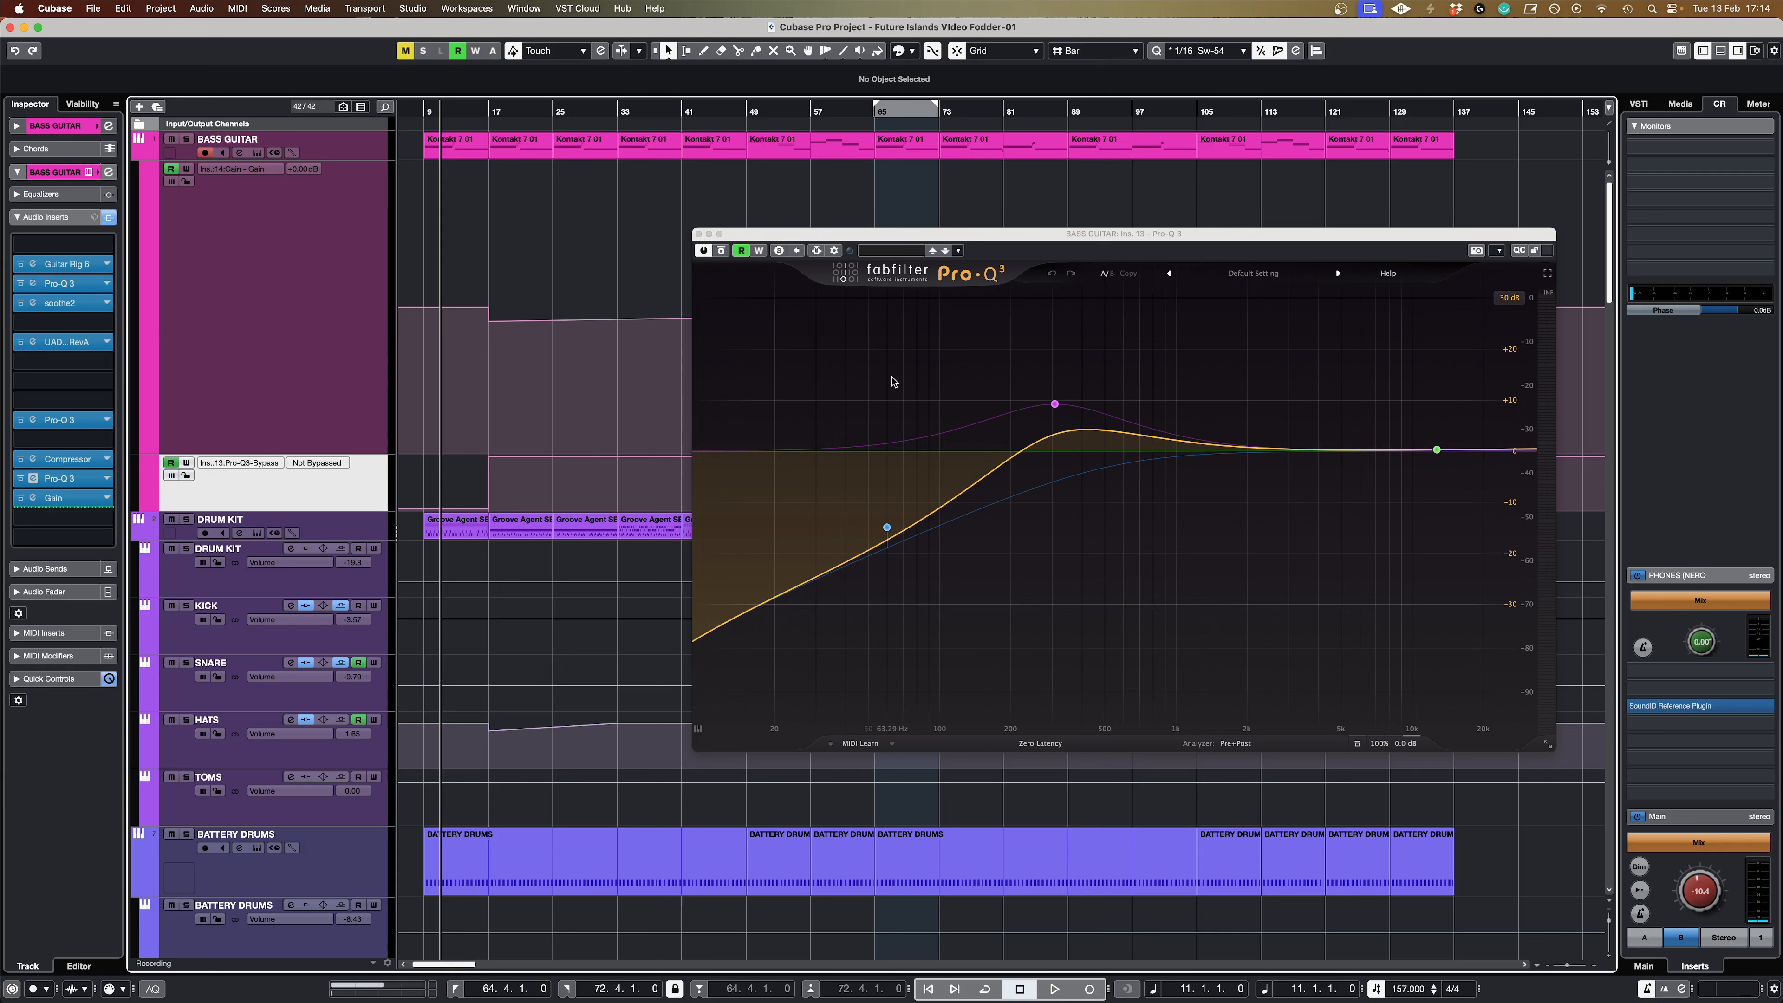
mouse_move(1059, 411)
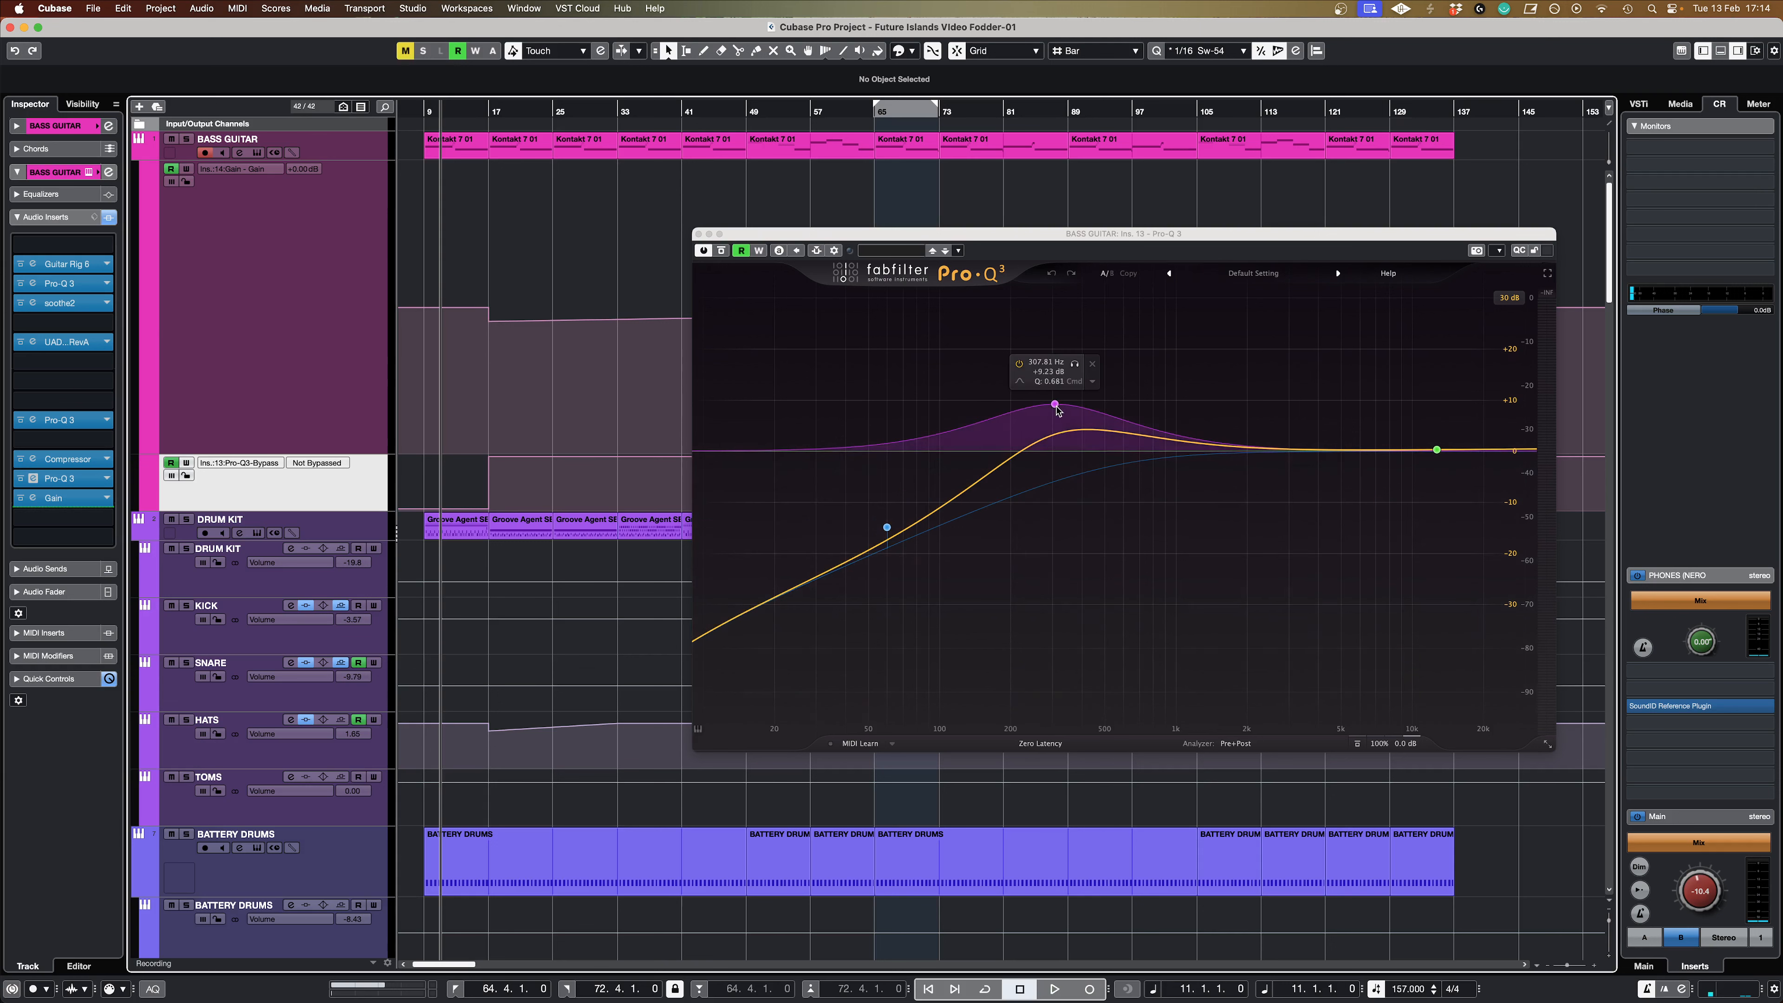
mouse_move(885, 537)
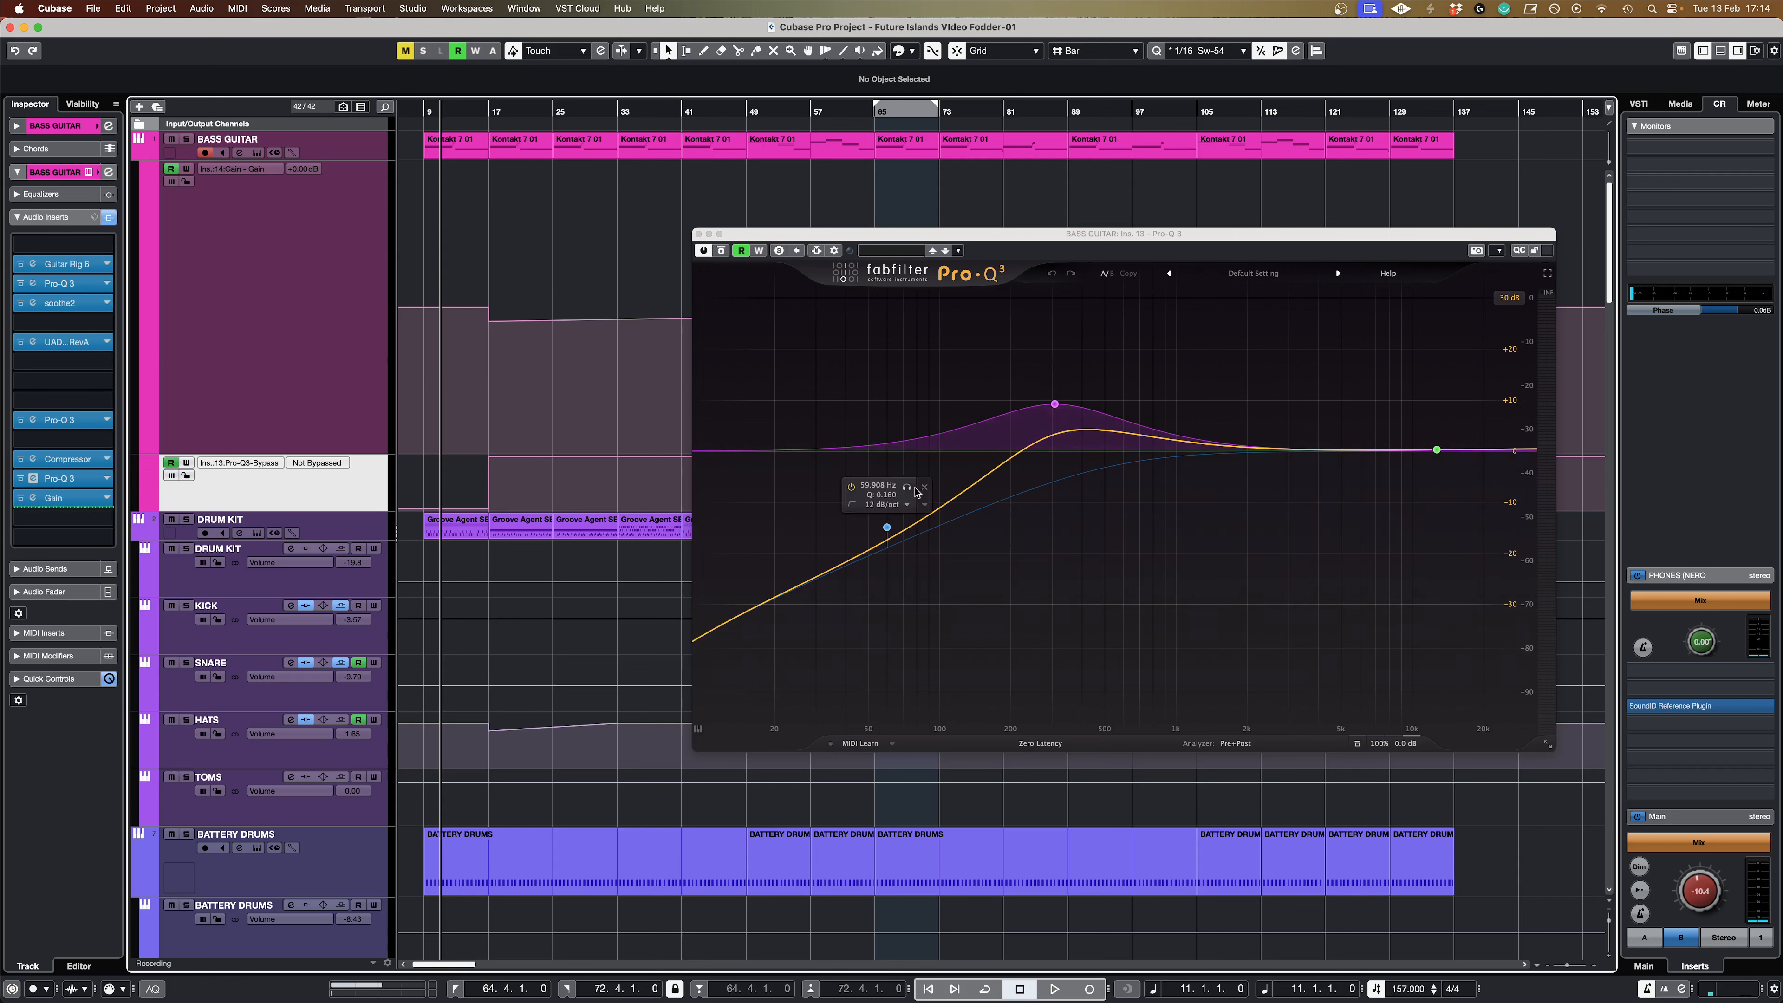
Step: Solo BASS GUITAR and play the intro past bar 17 to hear the Pro-Q 3 bypass automation
key("space")
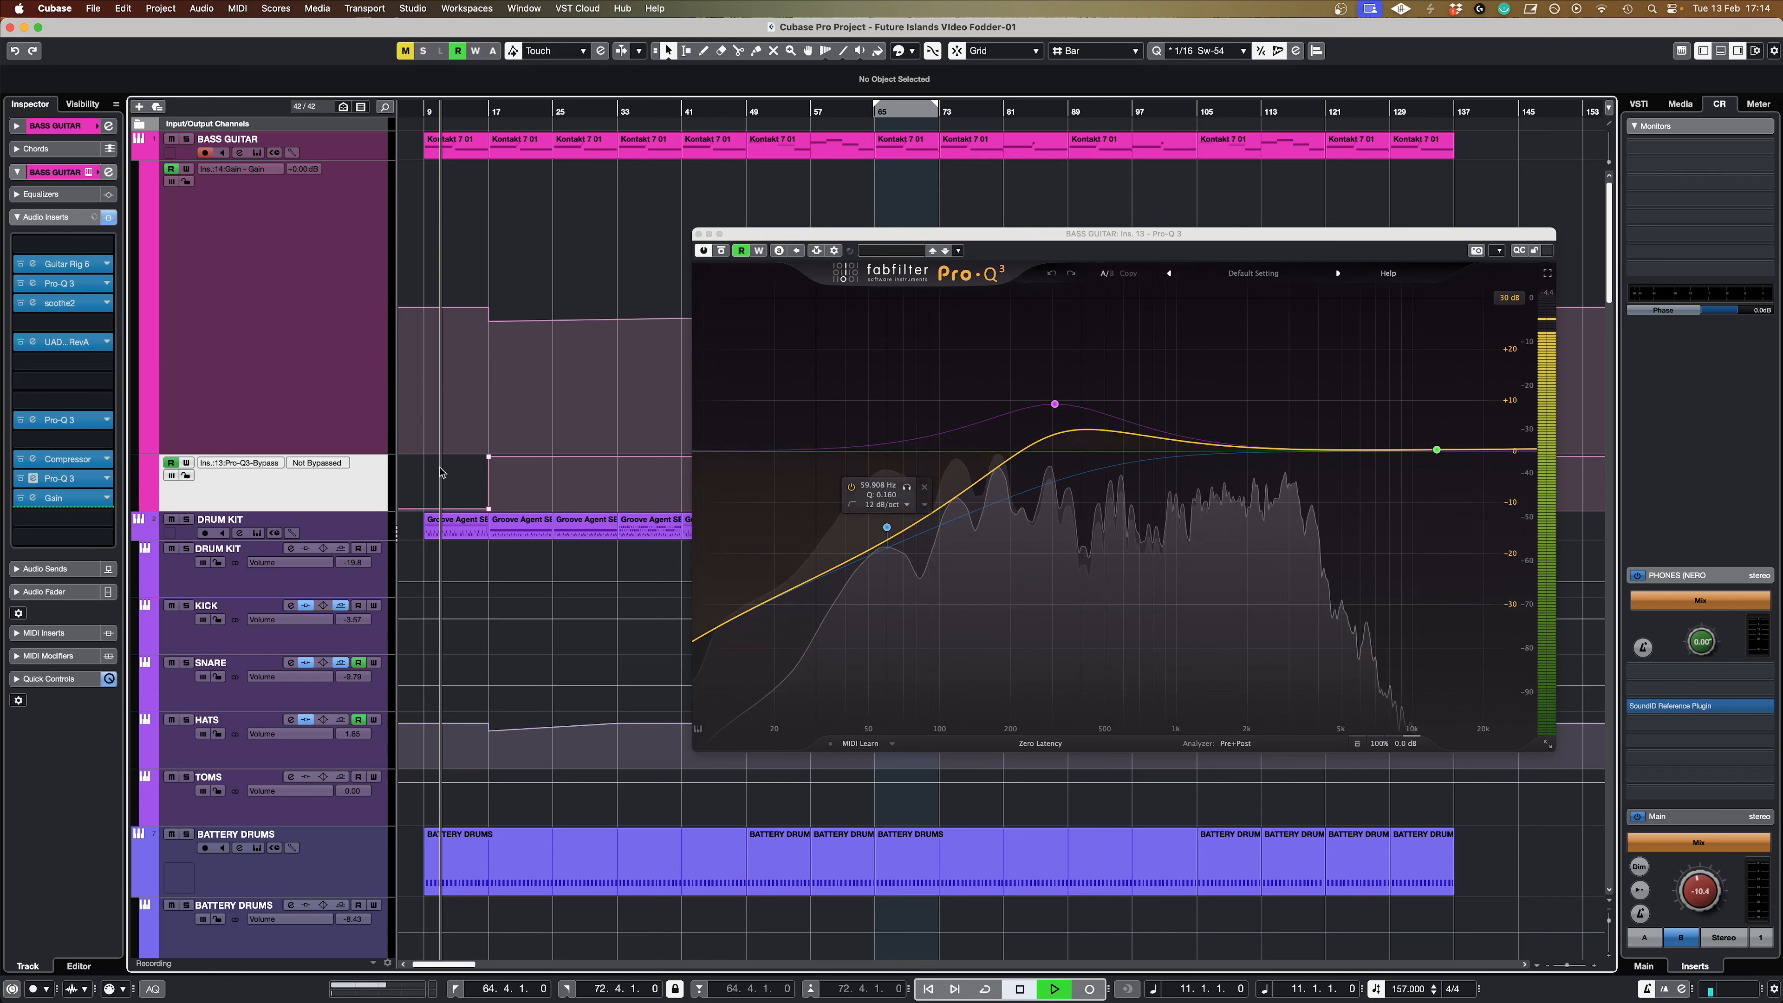
left_click(187, 138)
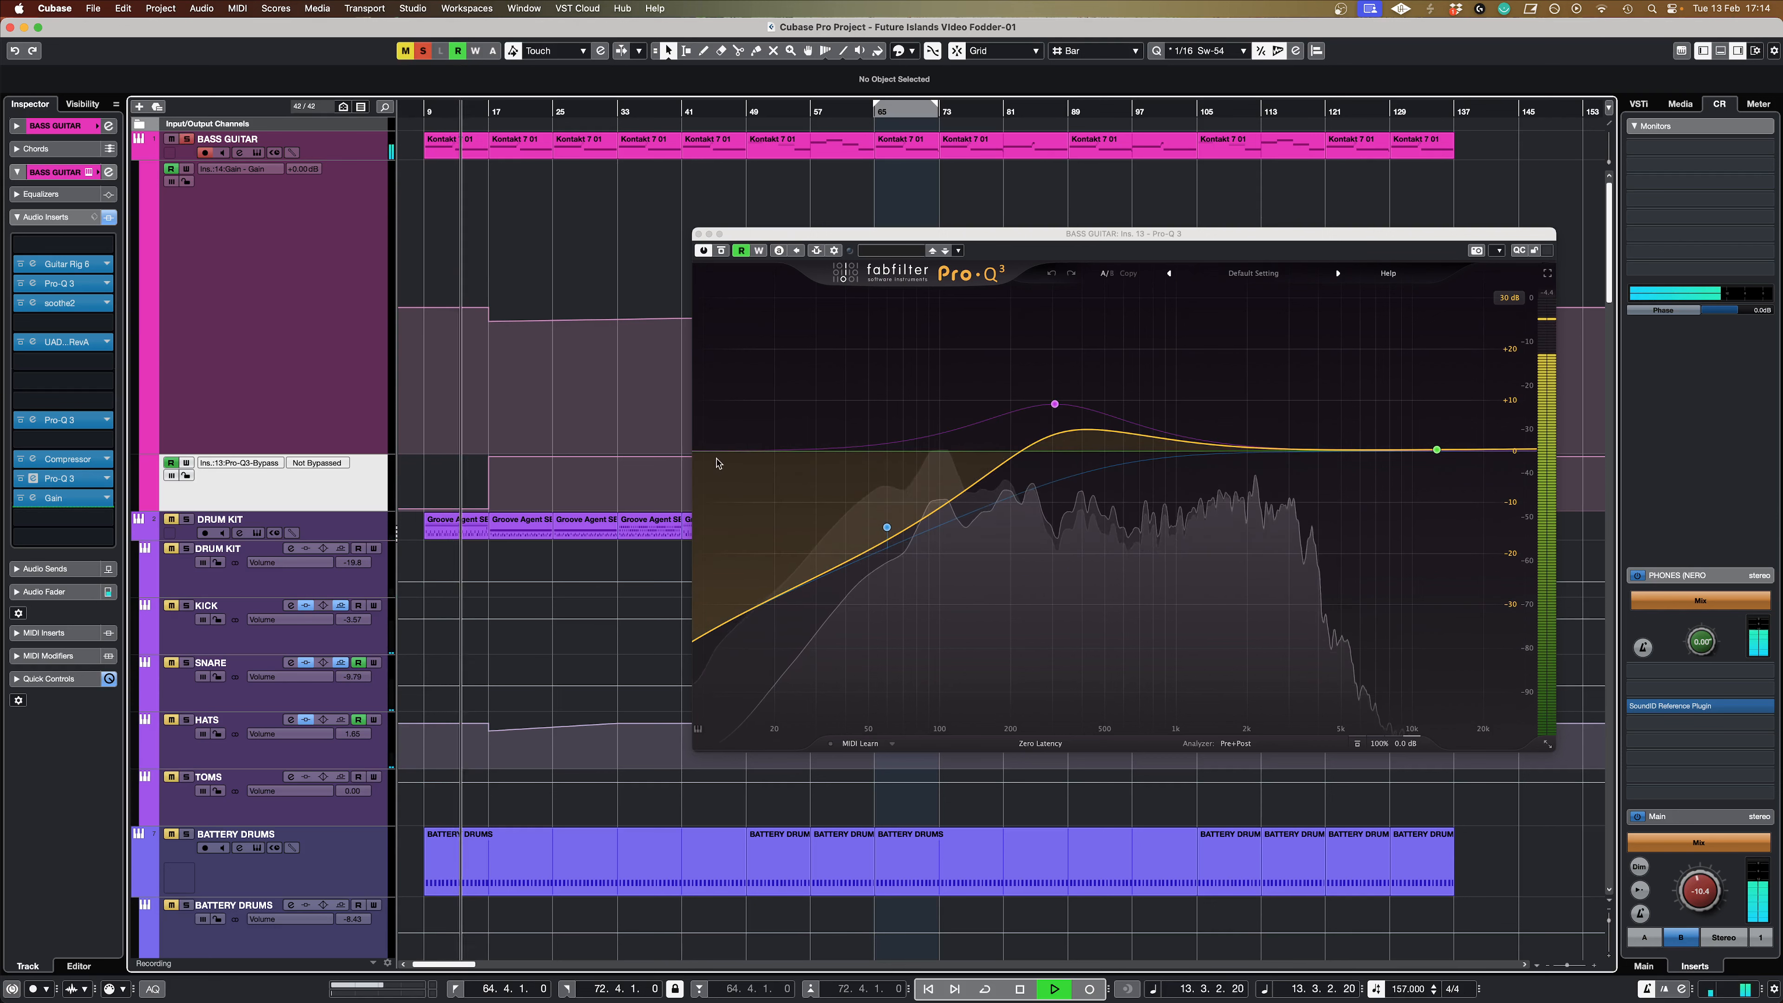
mouse_move(836, 496)
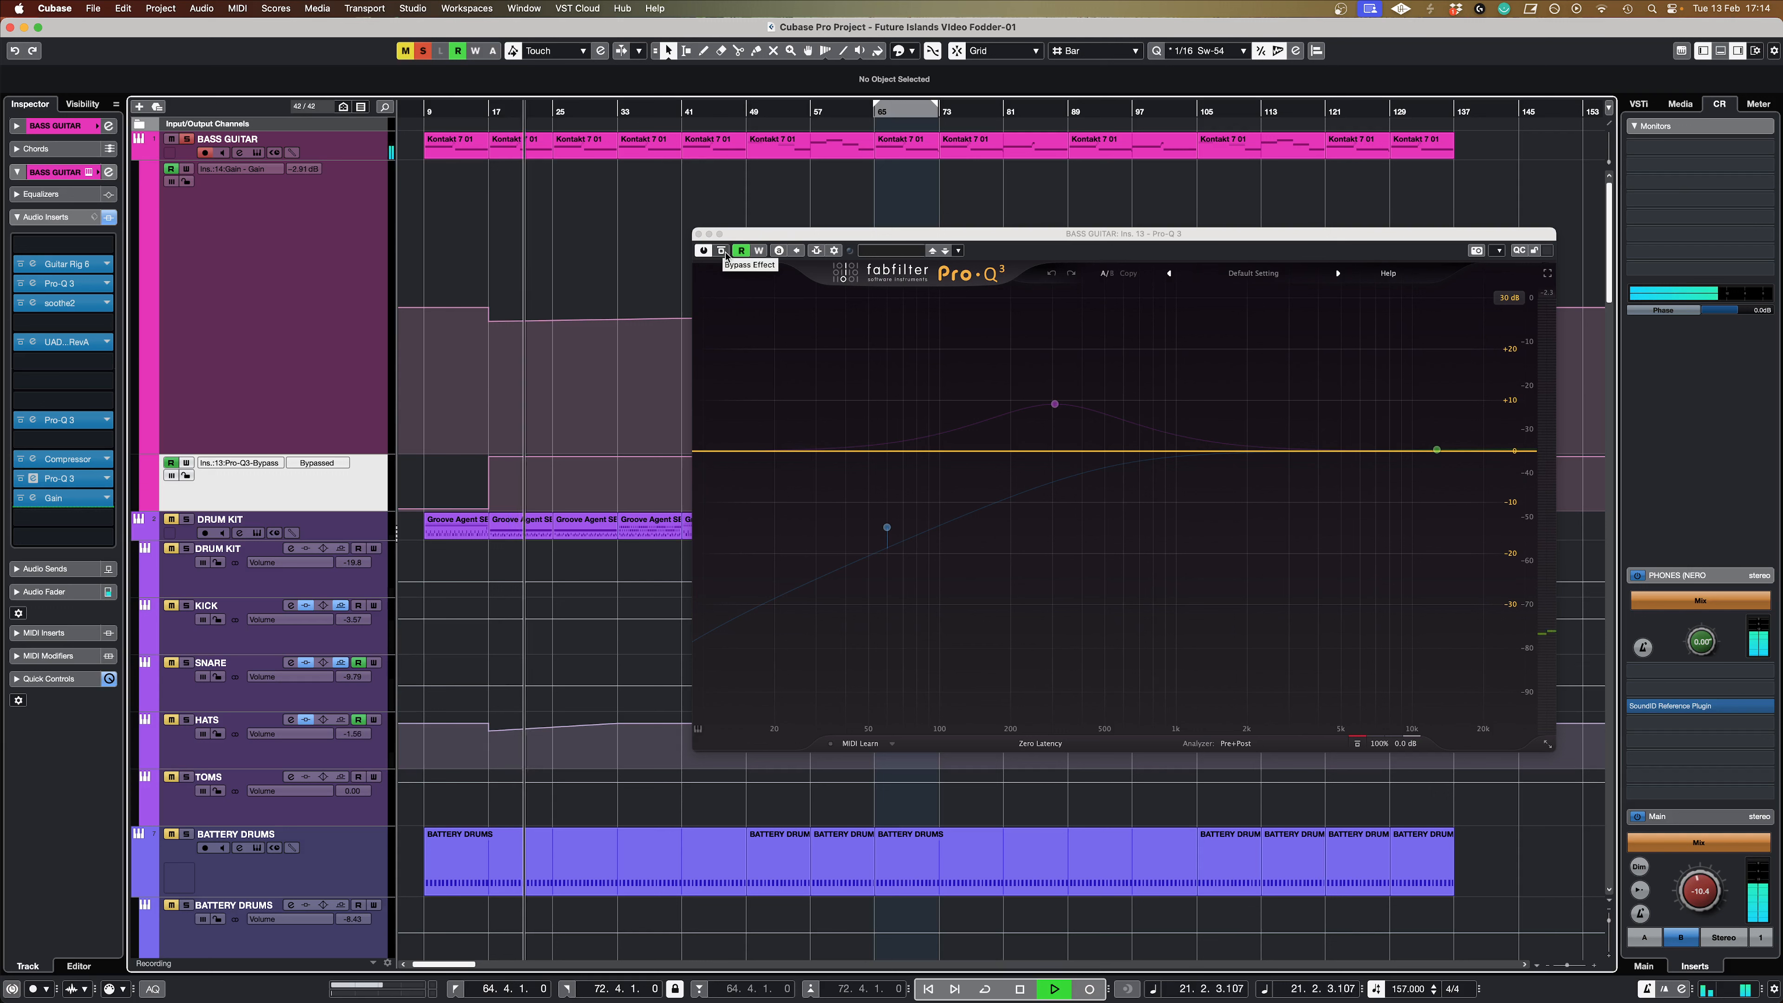
key("space")
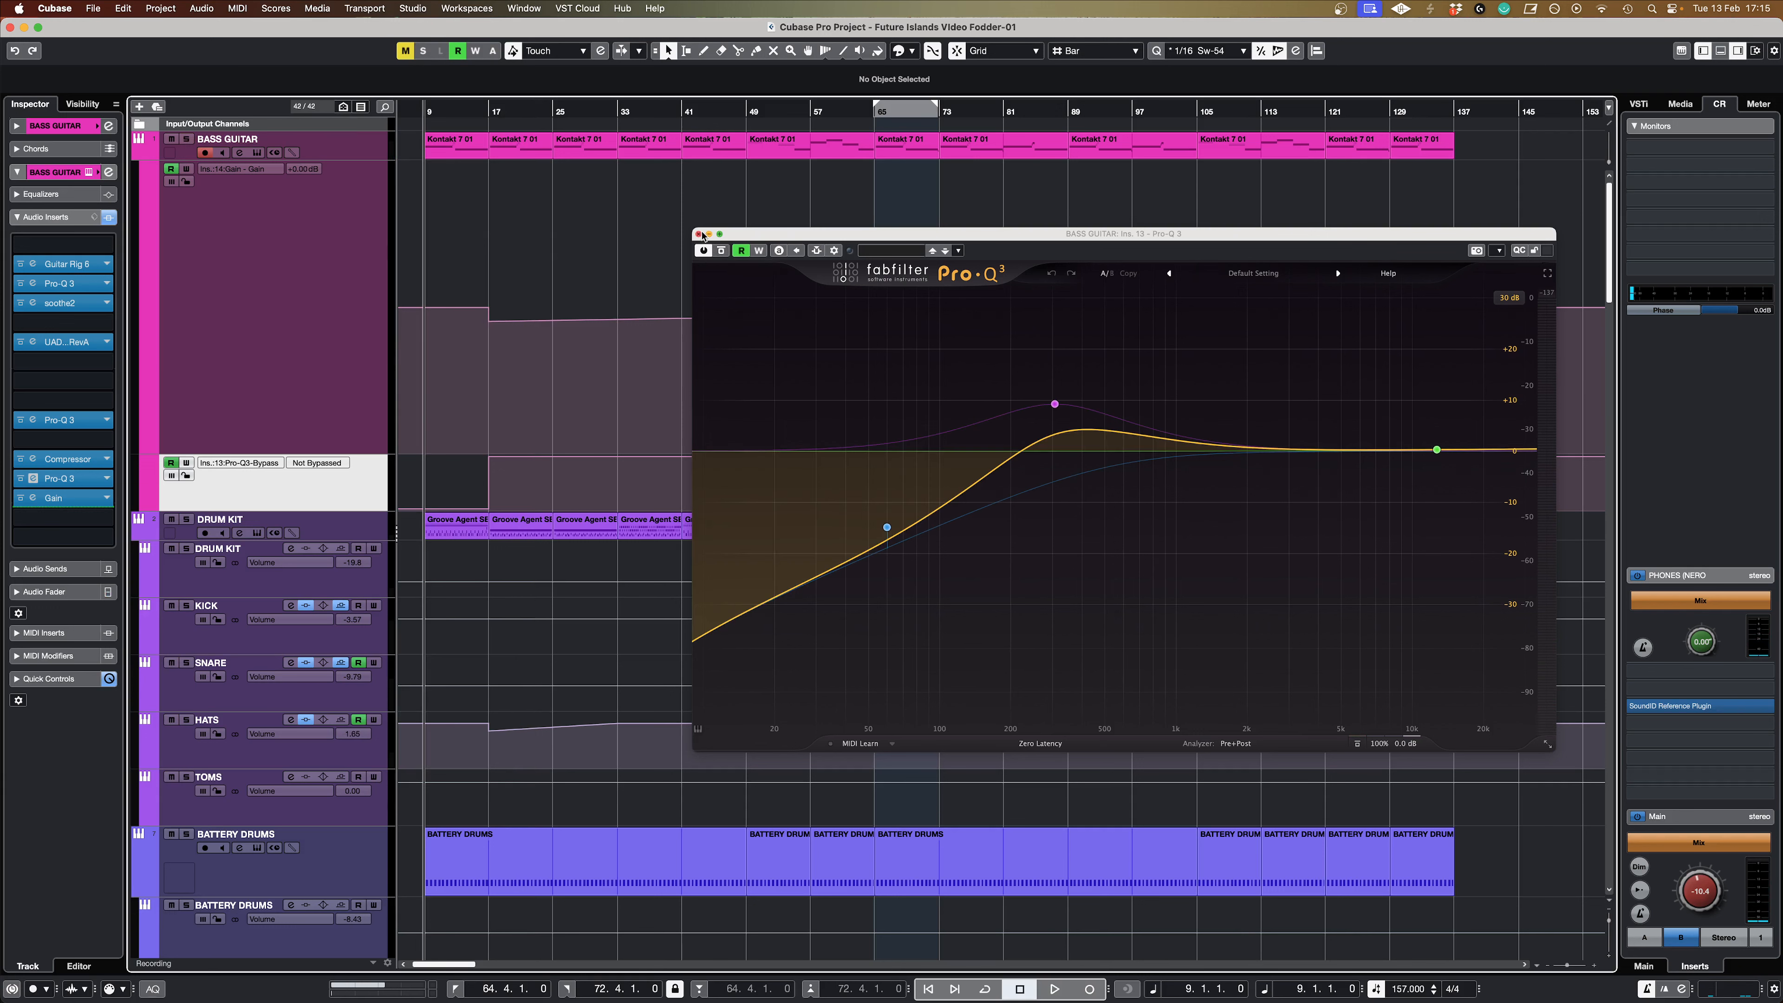
Step: Close the Pro-Q 3 window and play the full mix from bar 9 past bar 17
left_click(700, 234)
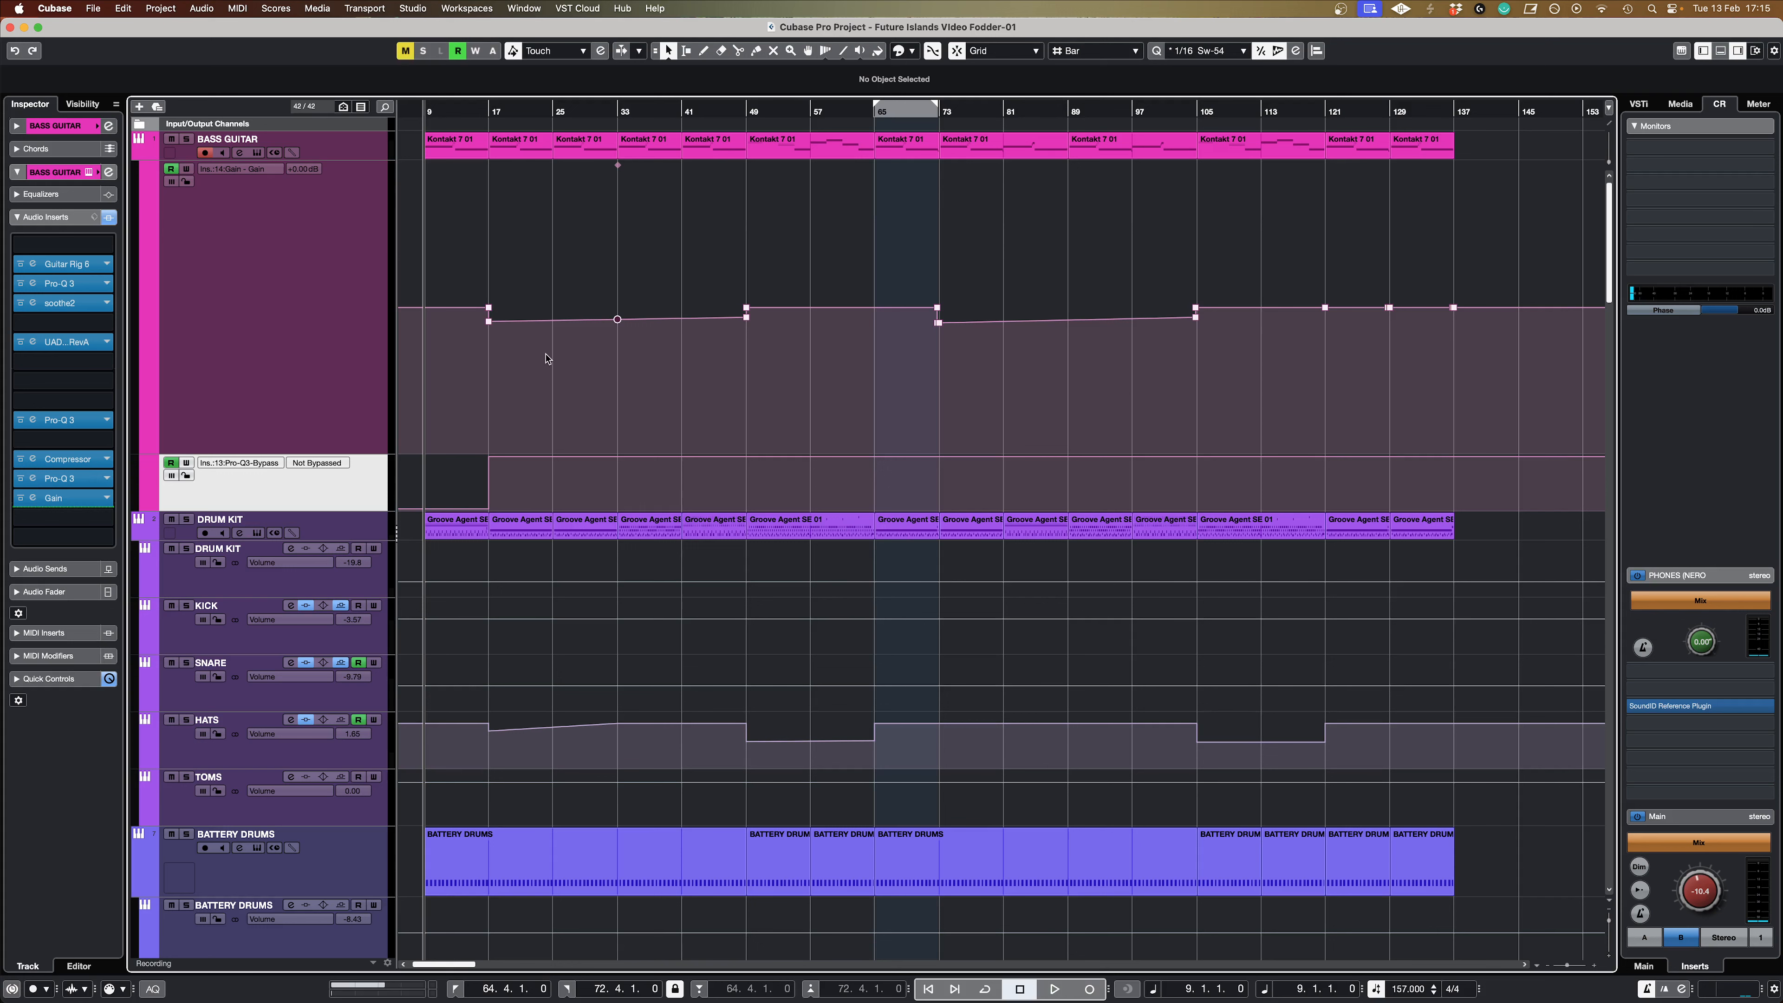
key("space")
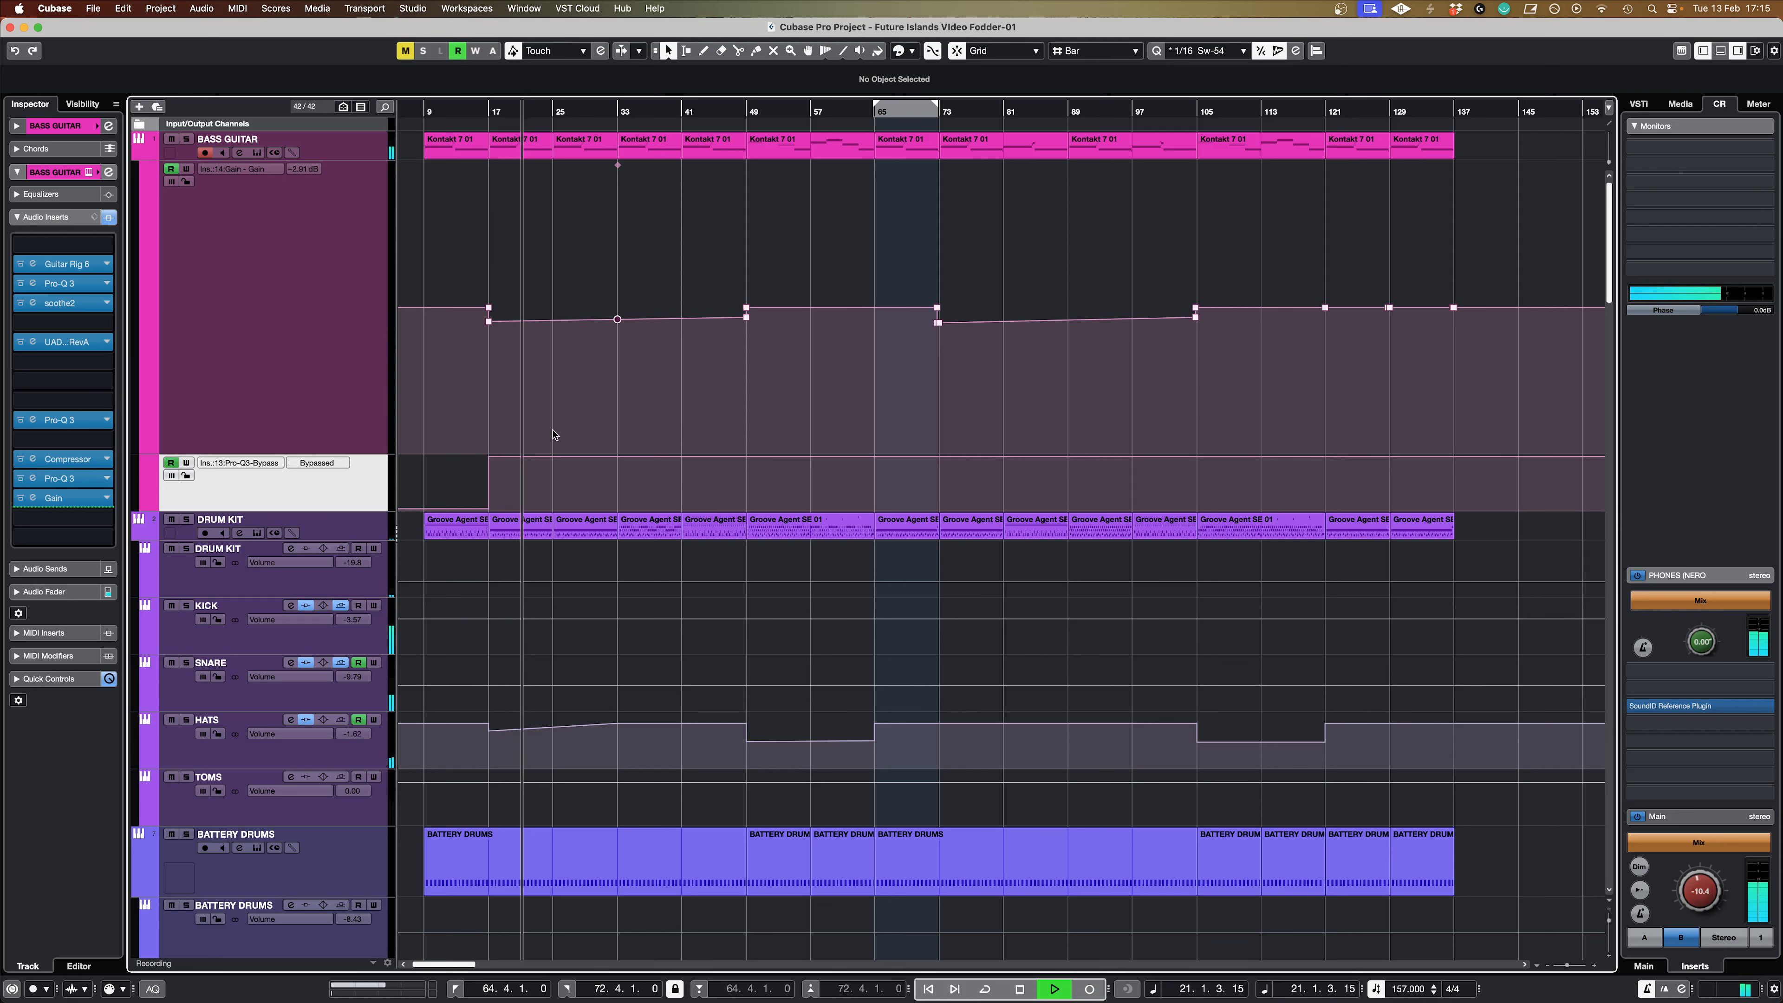
key("space")
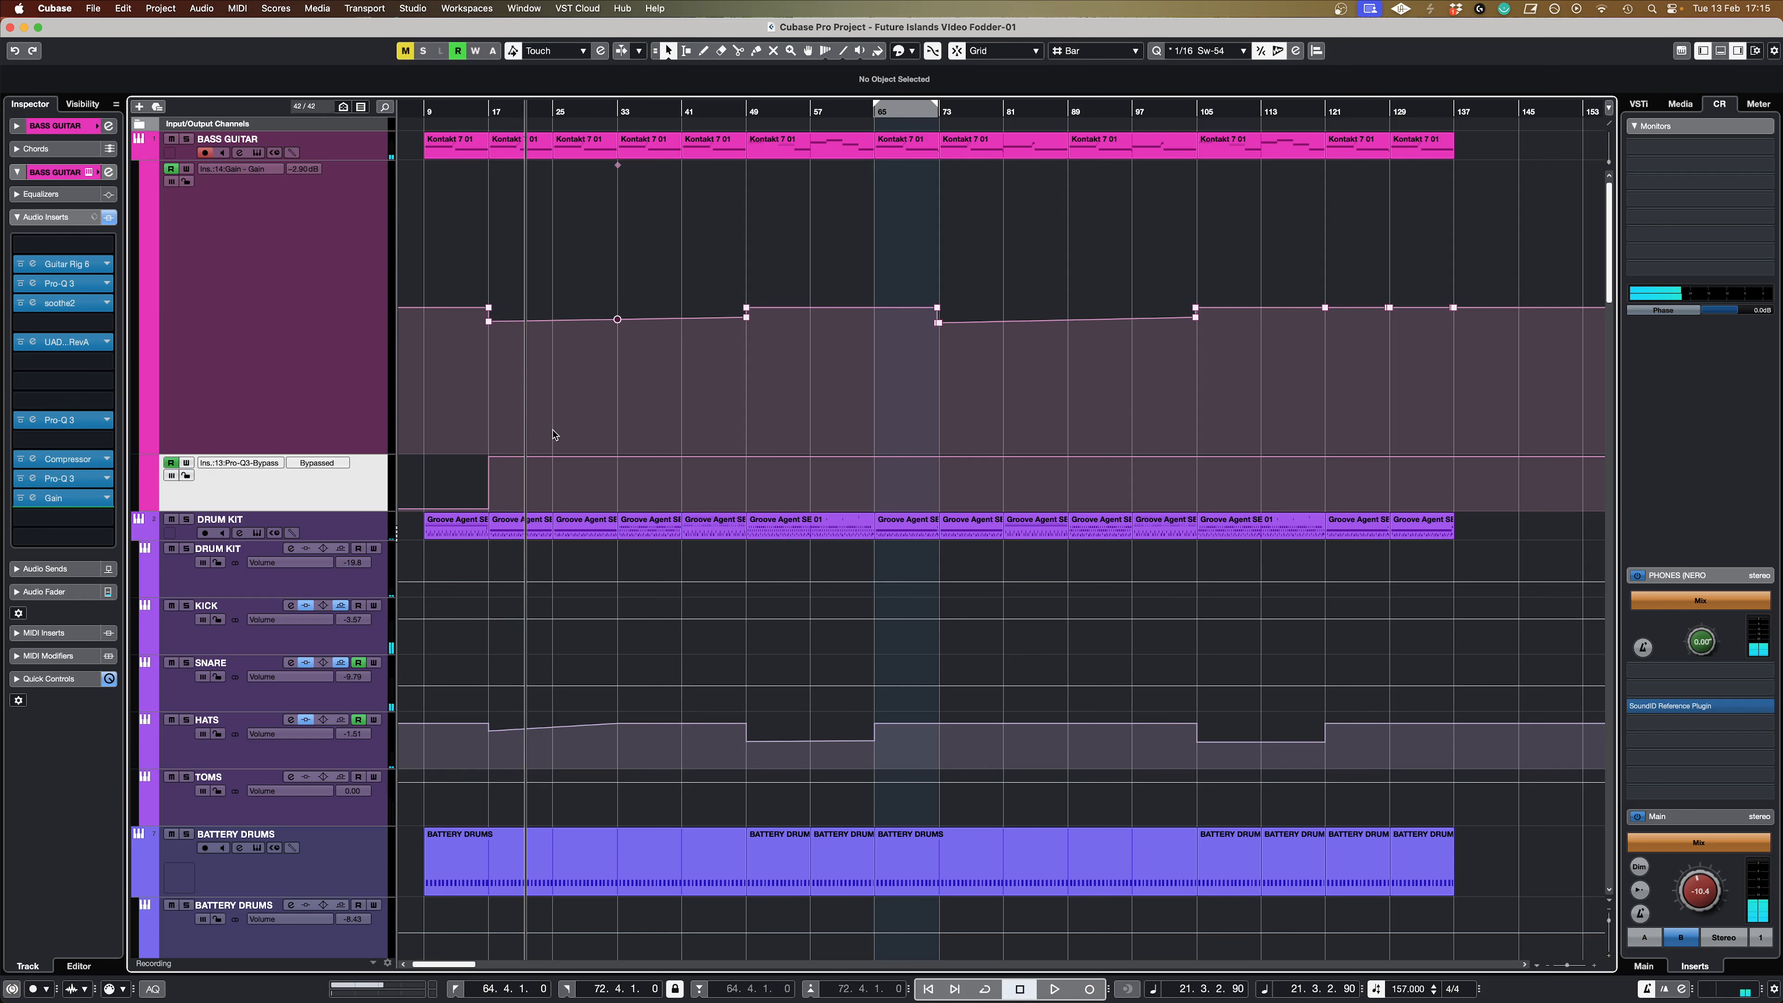
Step: Solo SYNTH BUS and play it from around bar 33, ahead of its stereo width automation
scroll(461, 472, "down", 10)
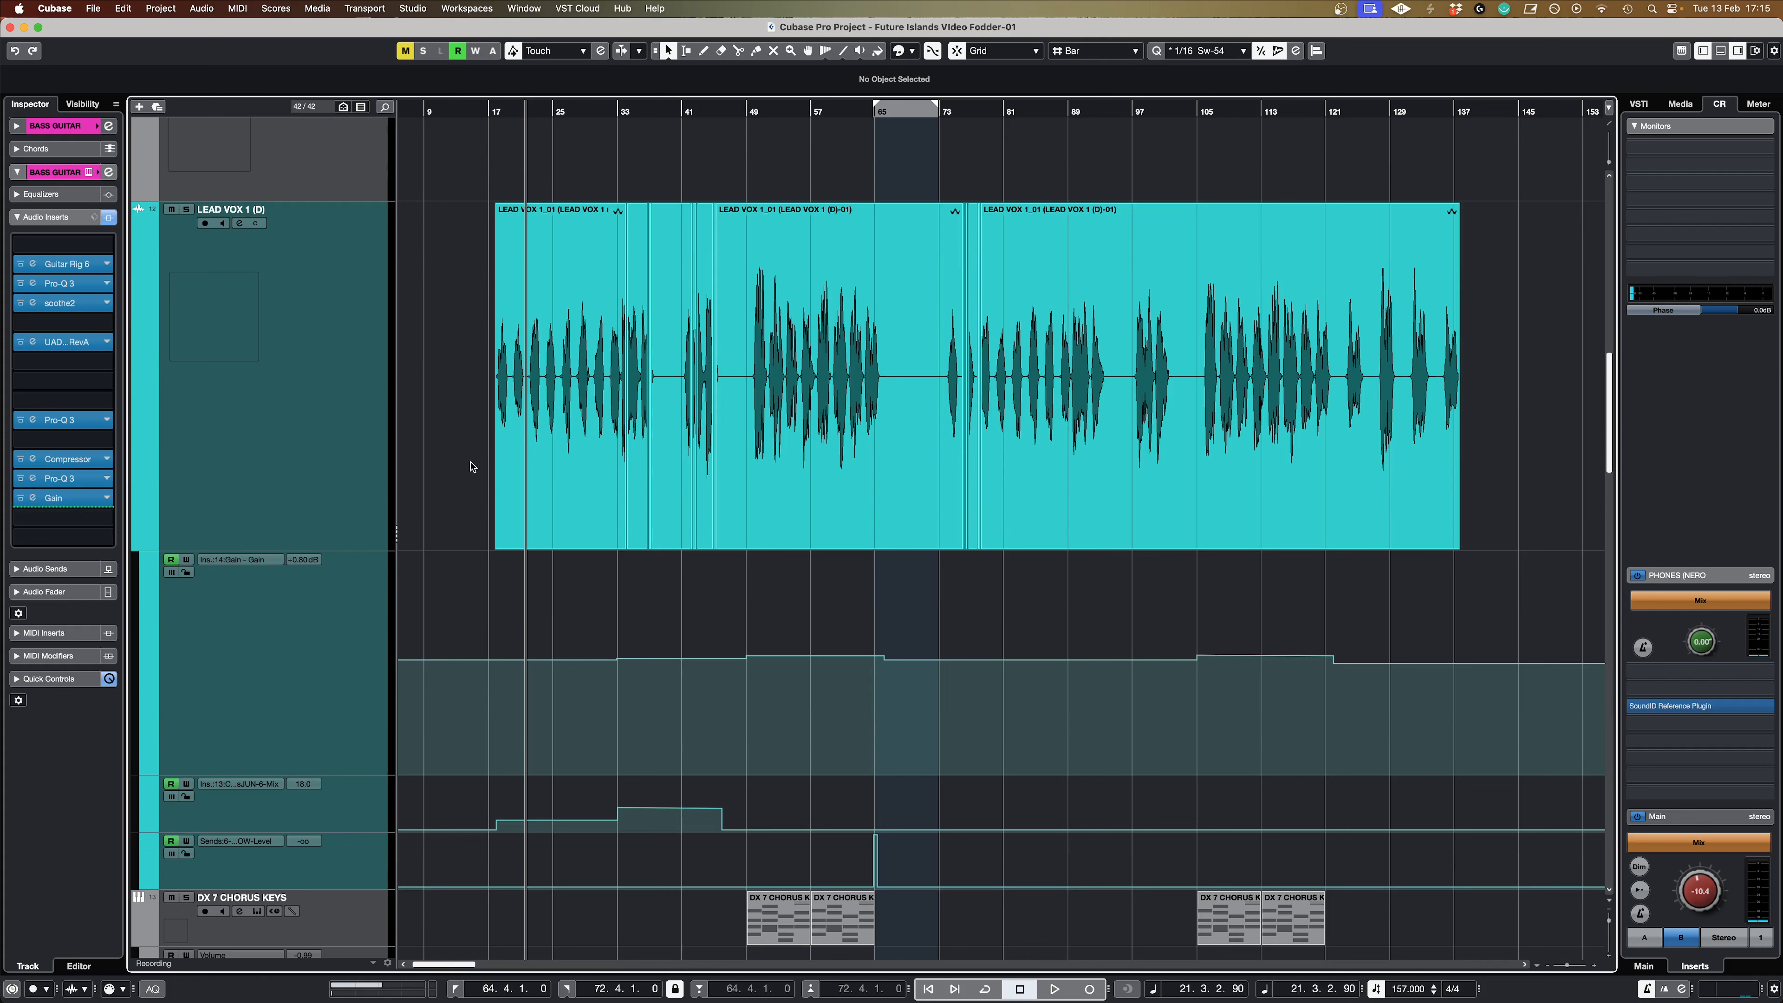
left_click(503, 471)
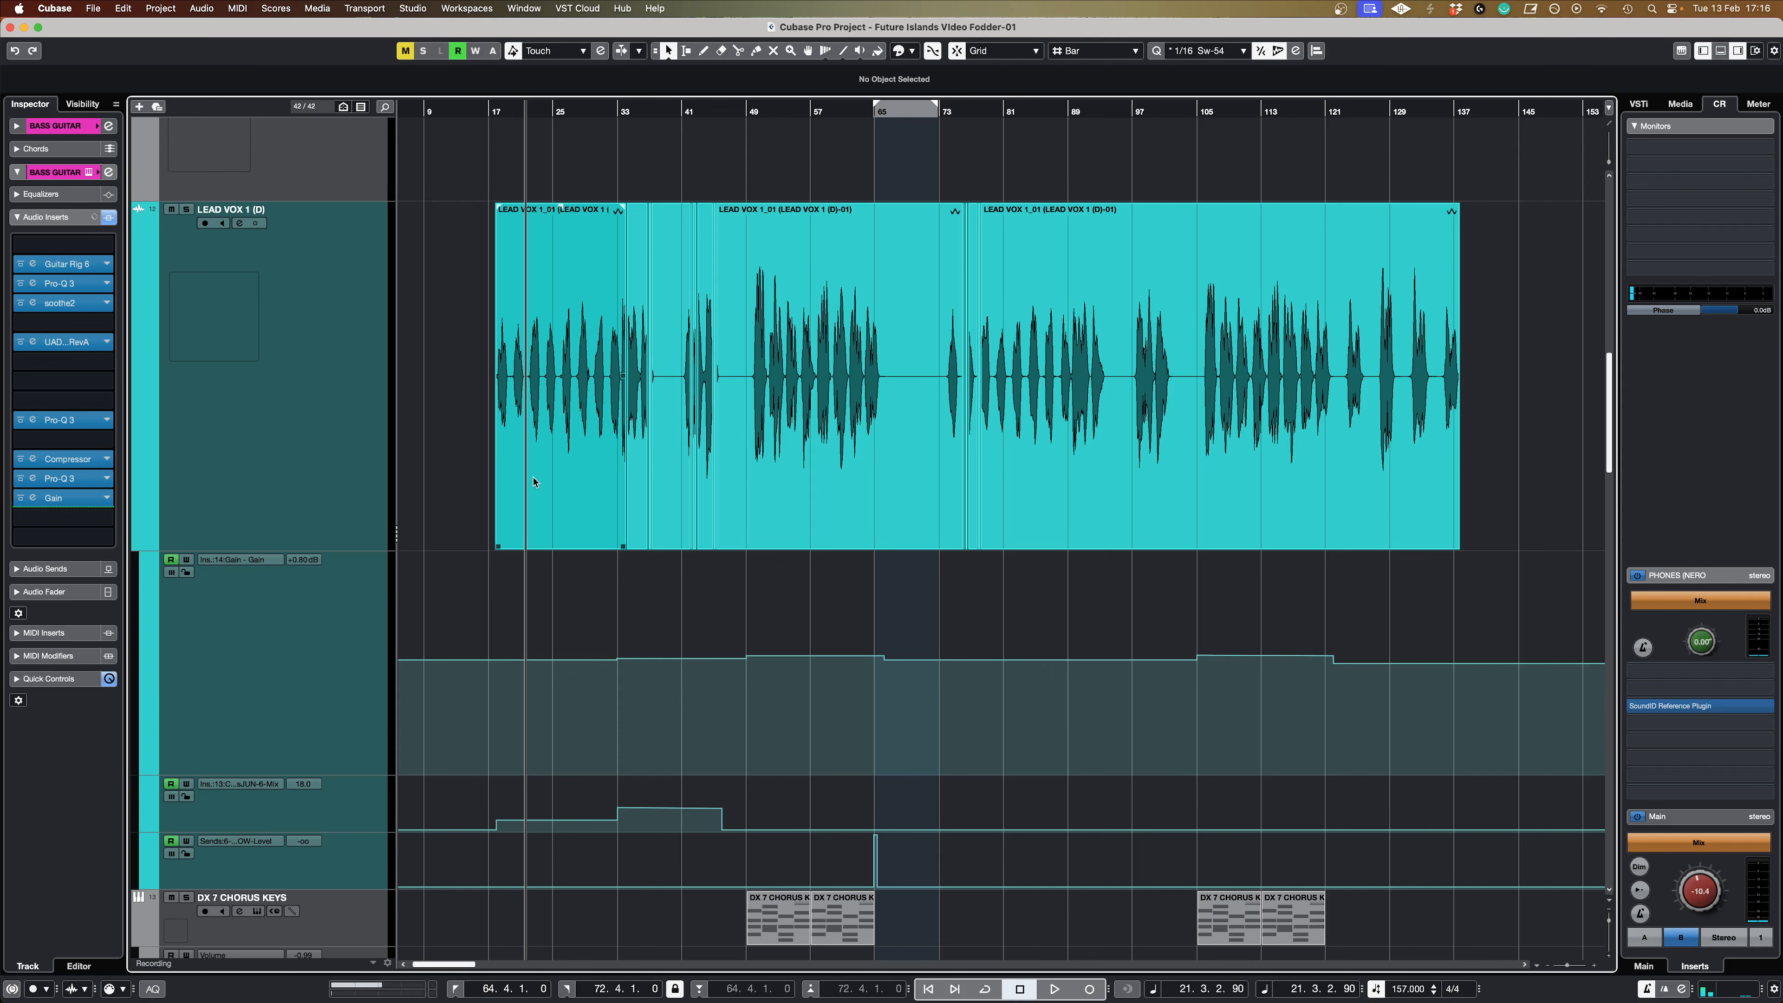
scroll(533, 480, "down", 15)
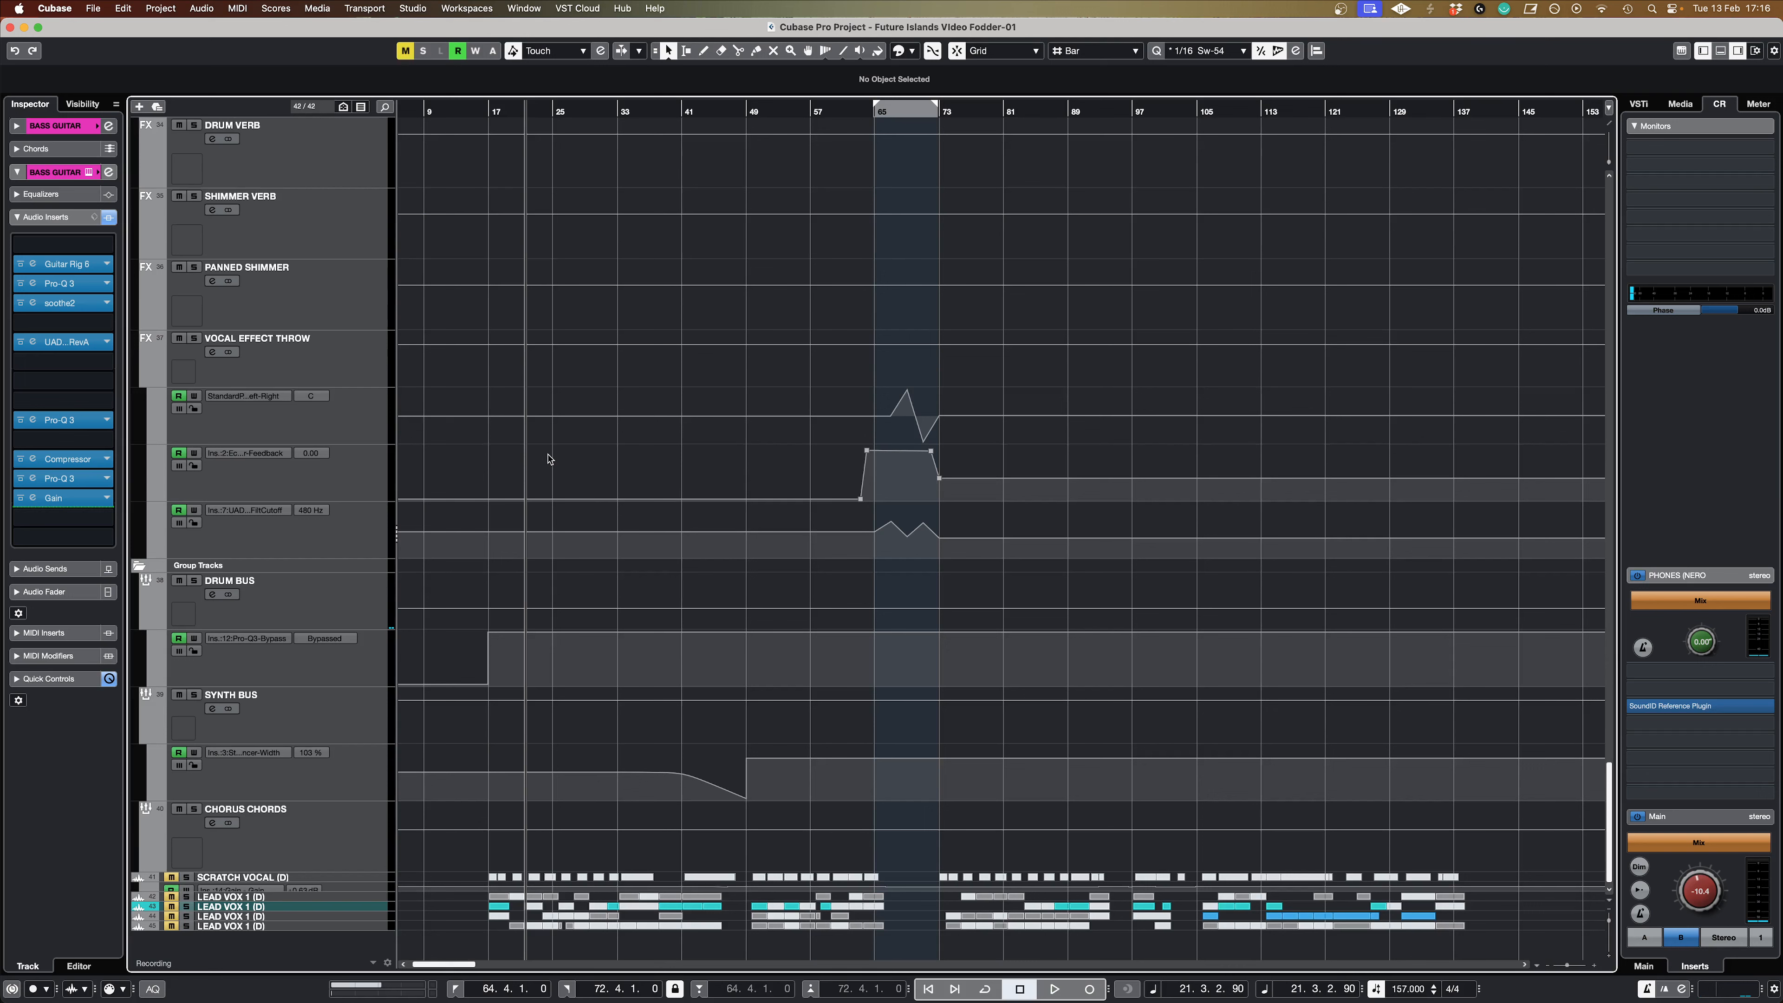
left_click(368, 722)
left_click(194, 694)
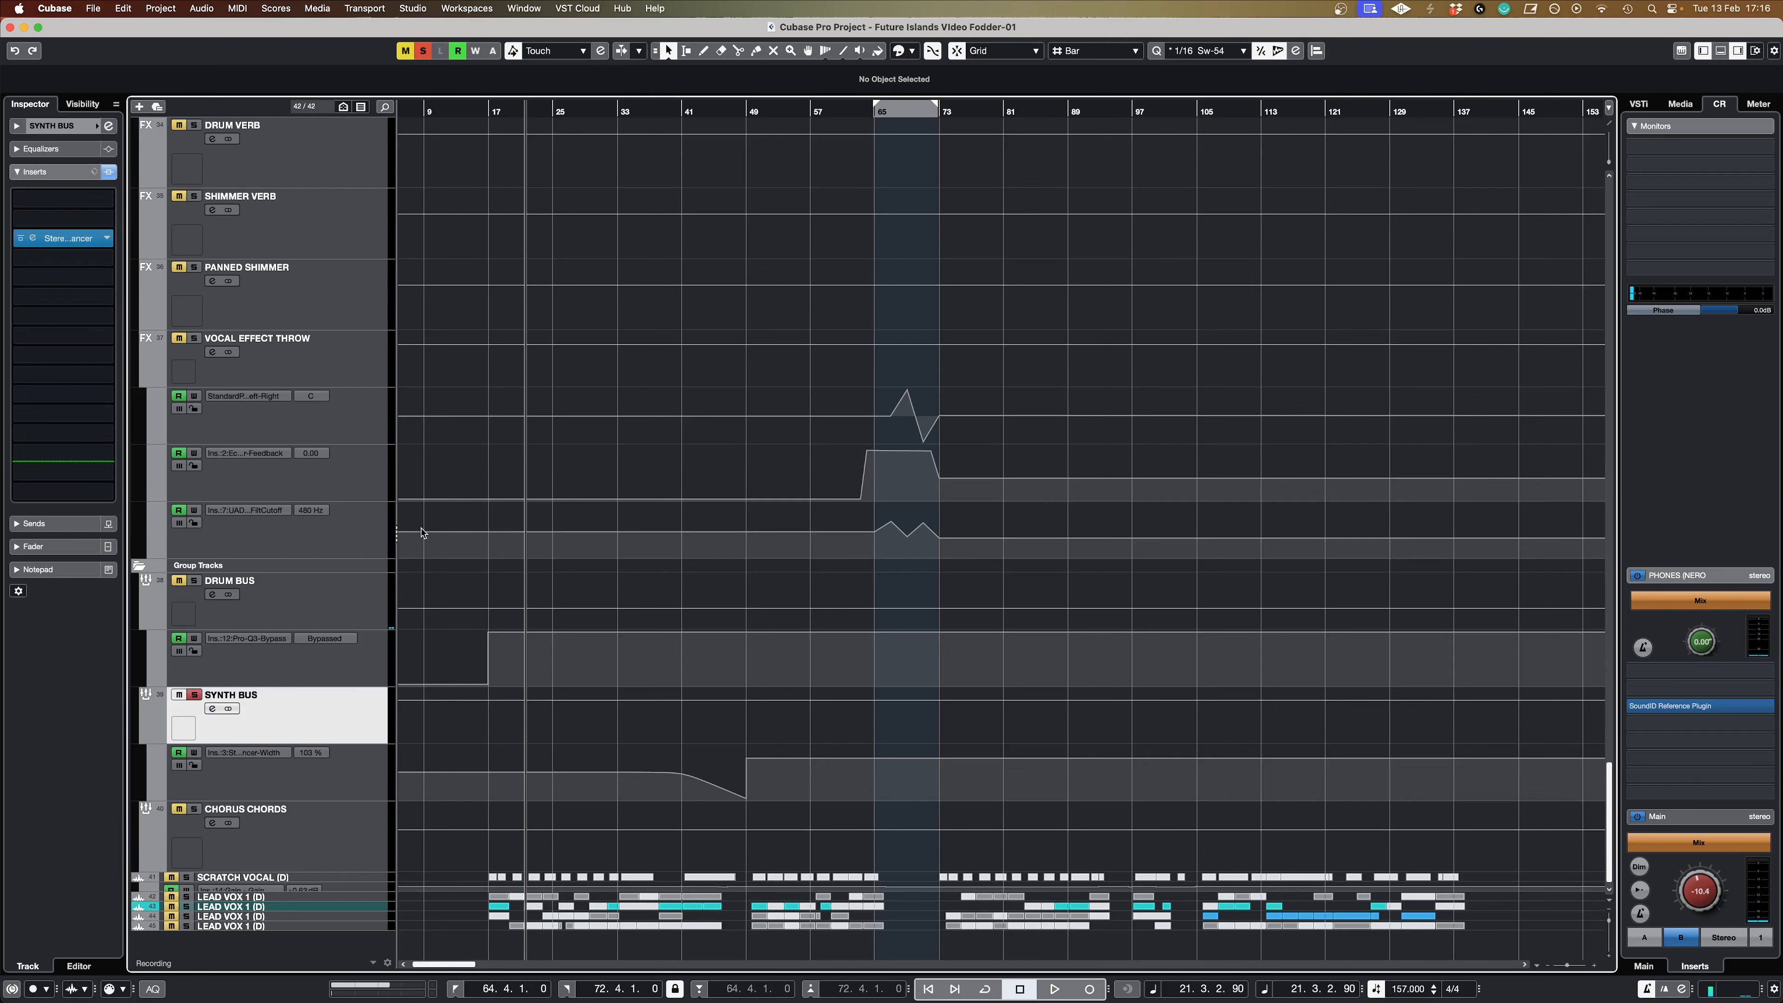
left_click(686, 112)
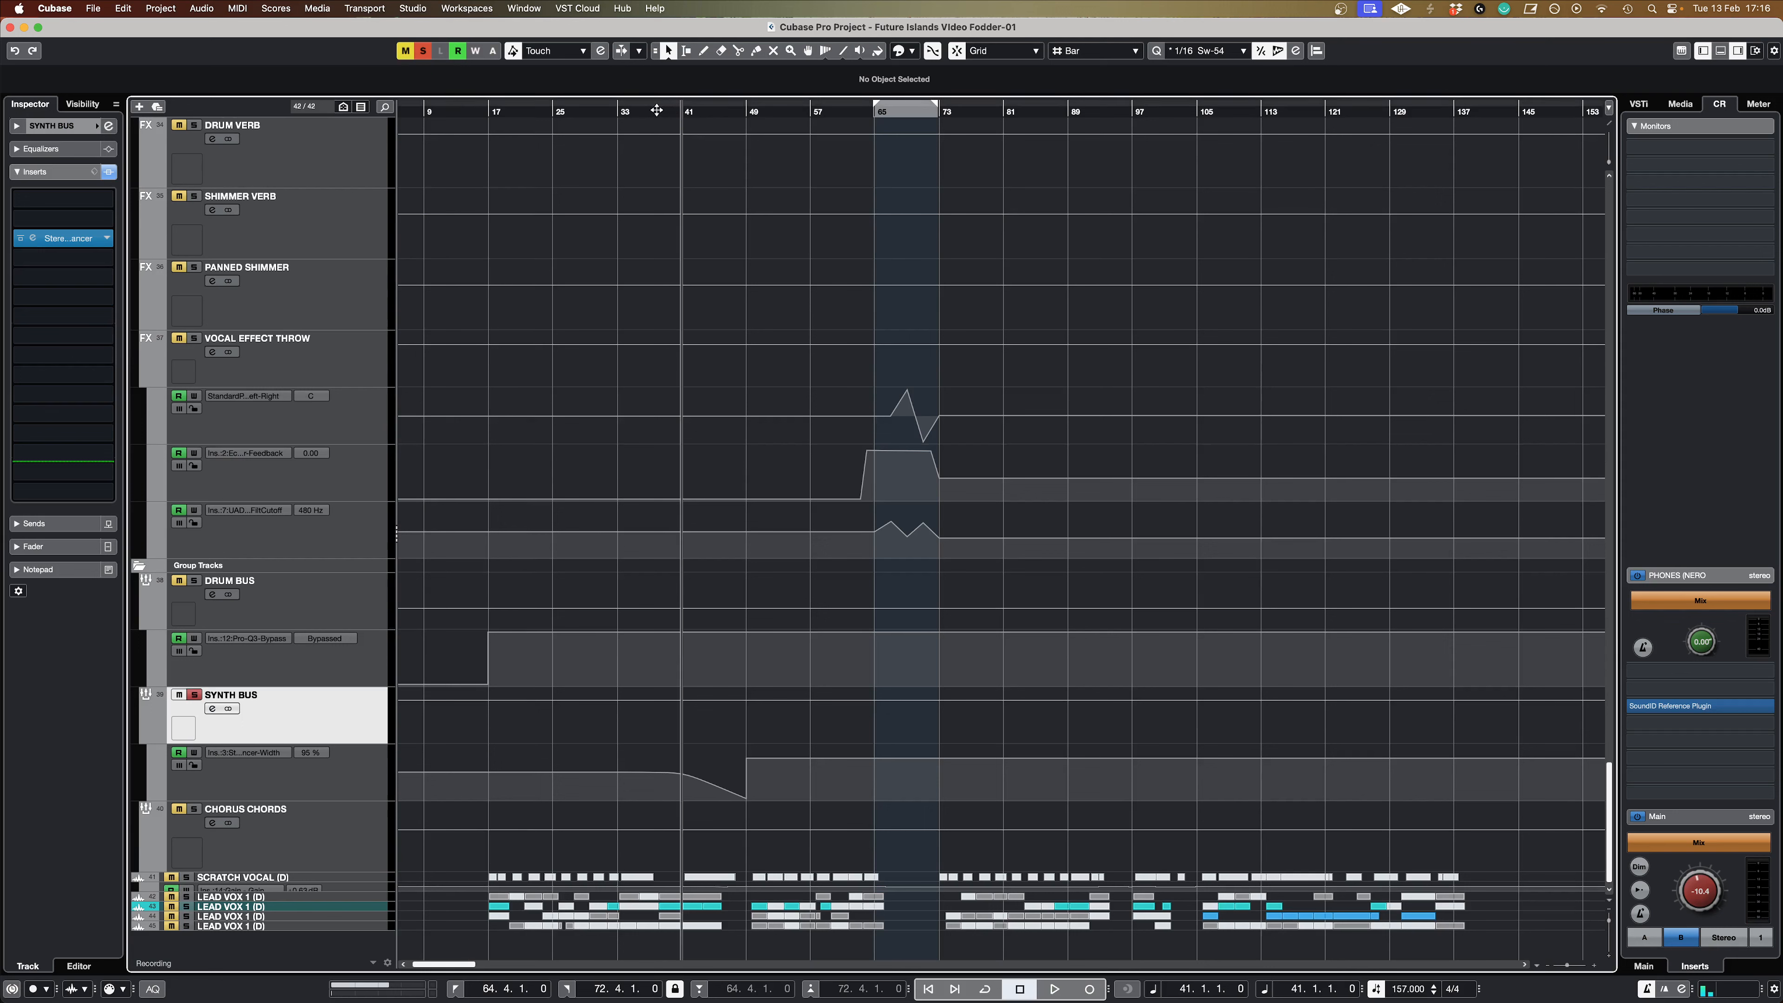
left_click(621, 111)
key("space")
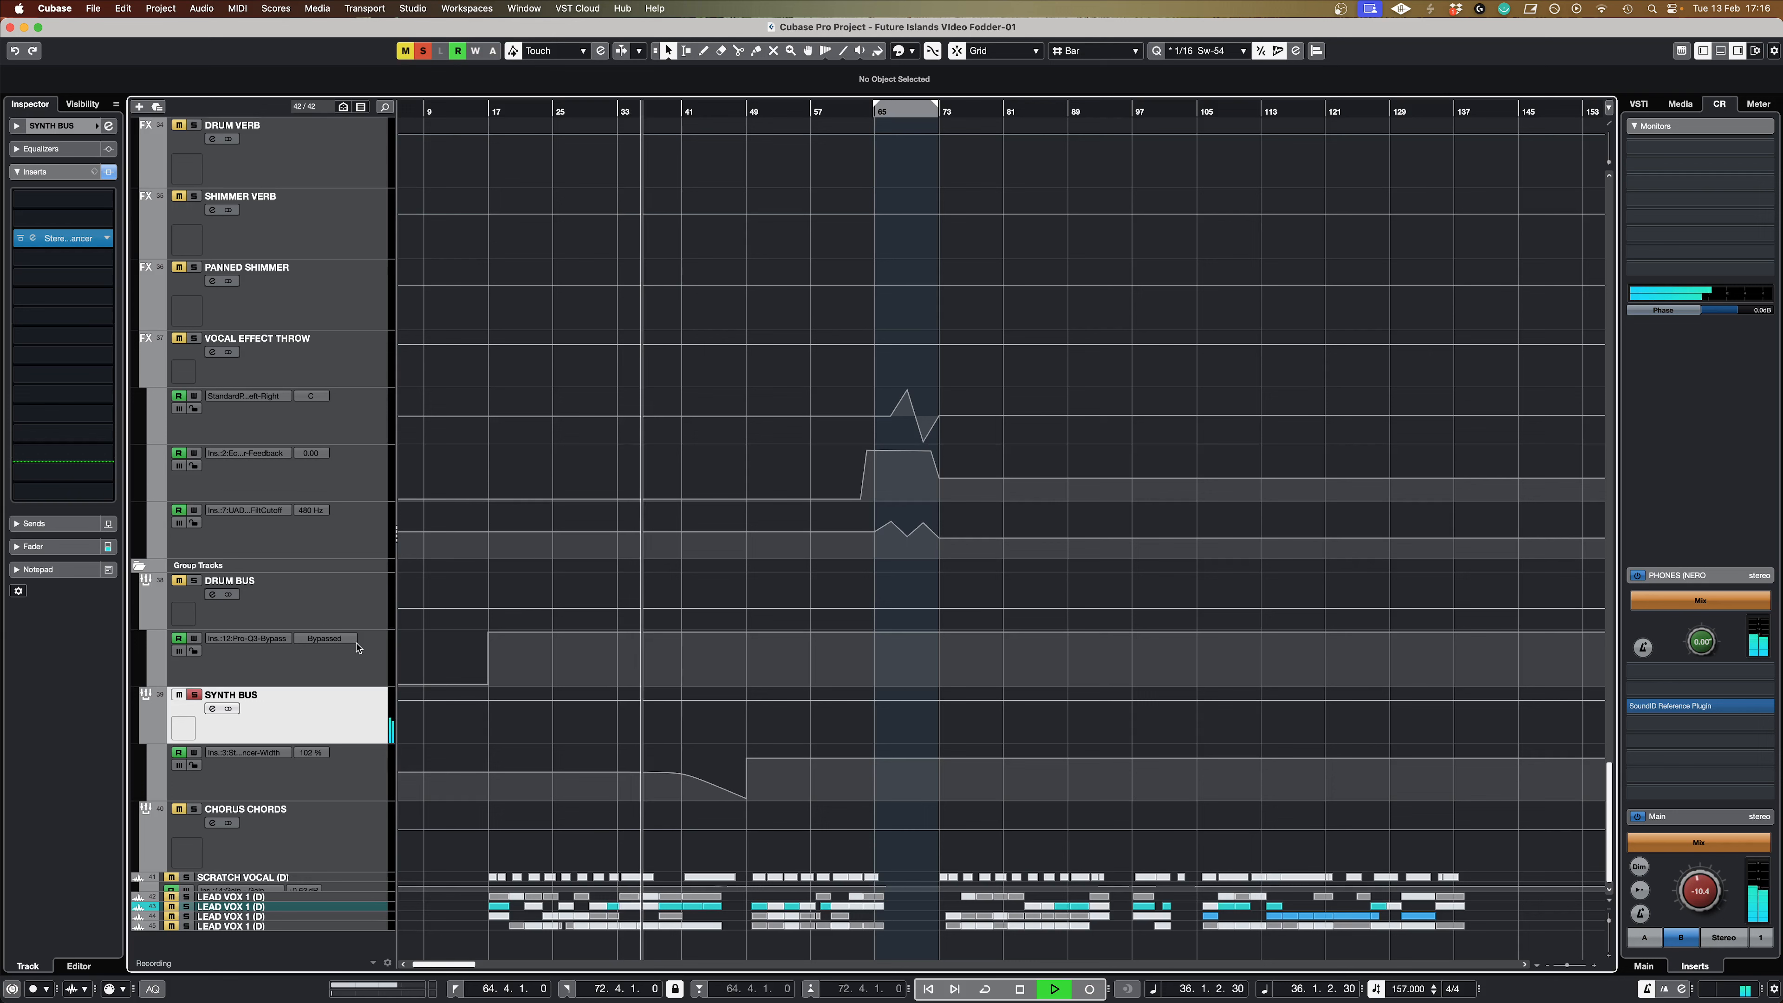
Step: Select the SYNTH BUS width automation lane, open its StereoEnhancer insert and move the plug-in window clear to watch the width change
left_click(364, 780)
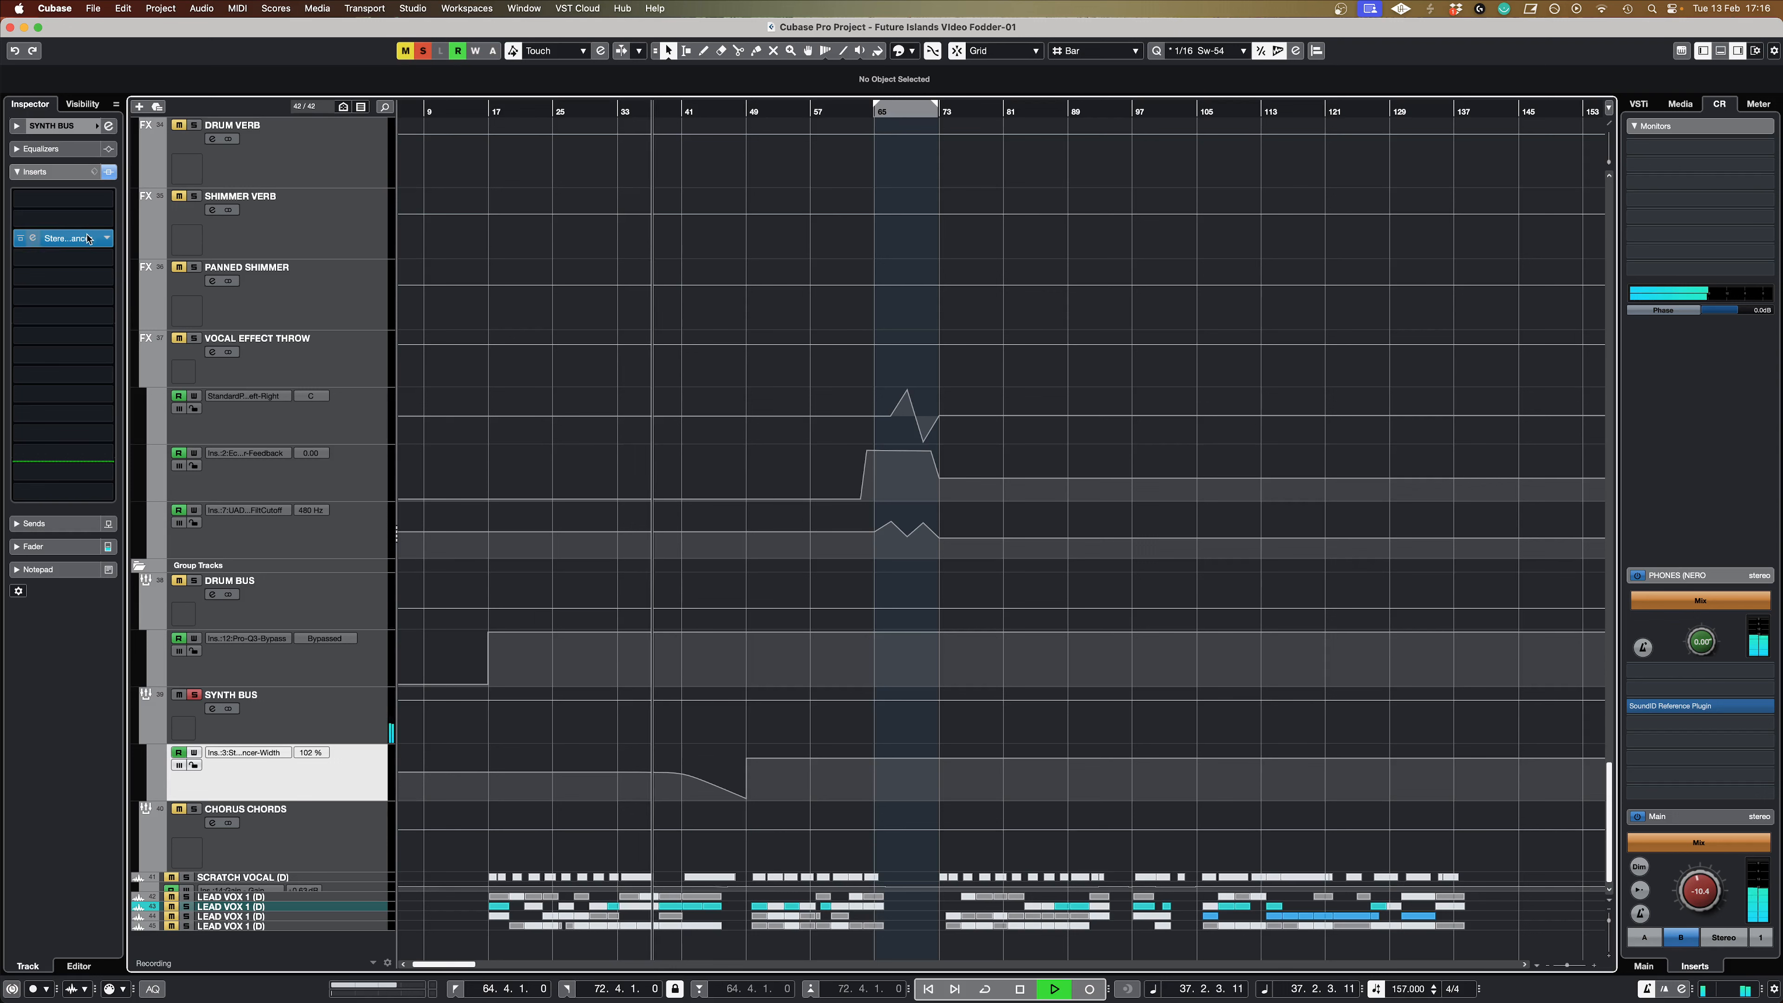
left_click(33, 239)
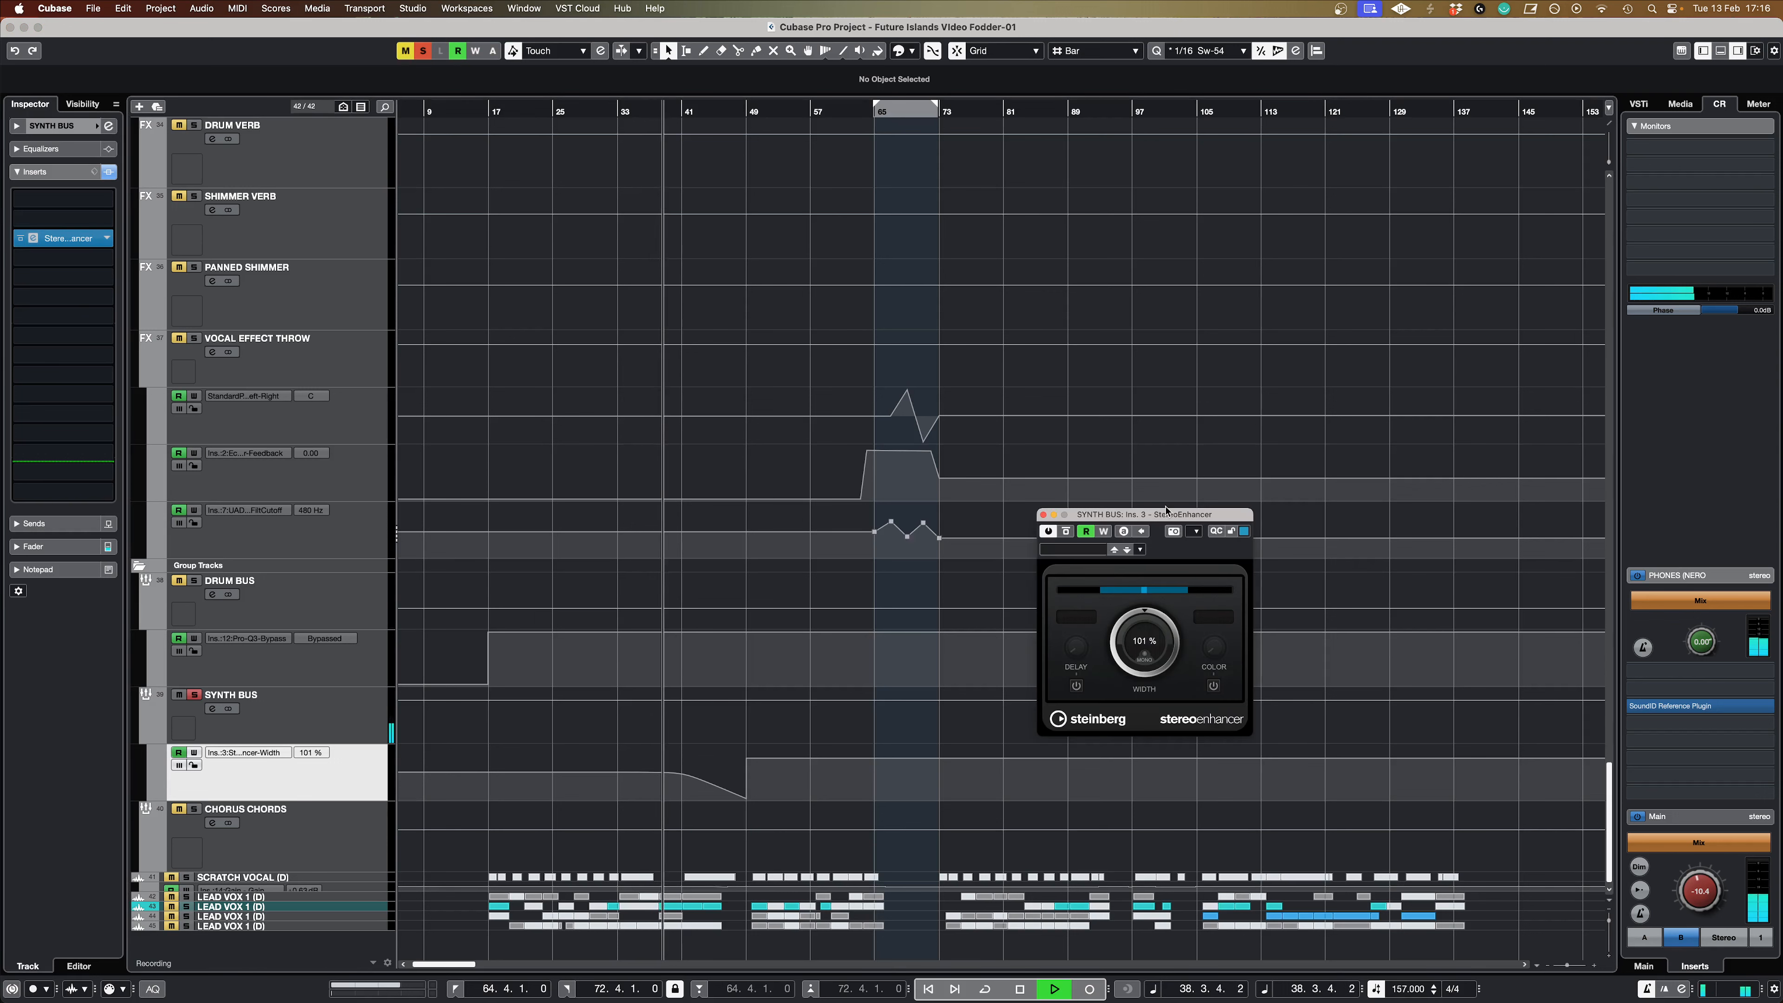
left_click_drag(1170, 513, 972, 456)
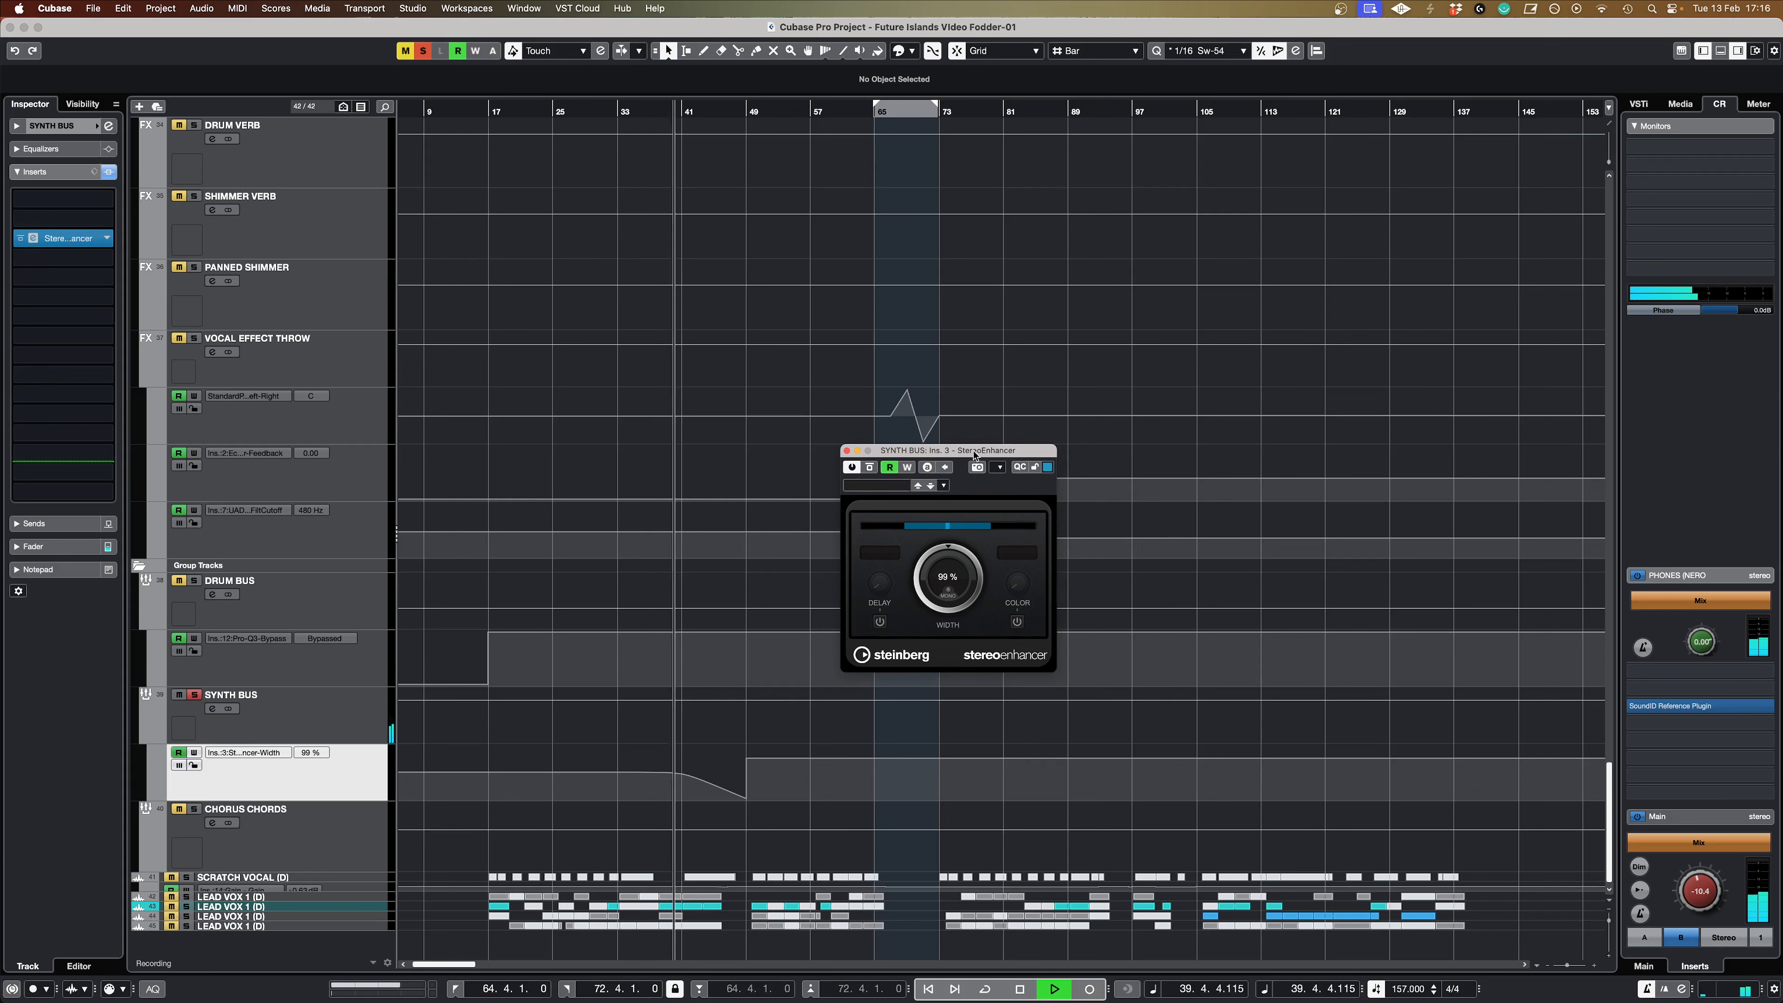
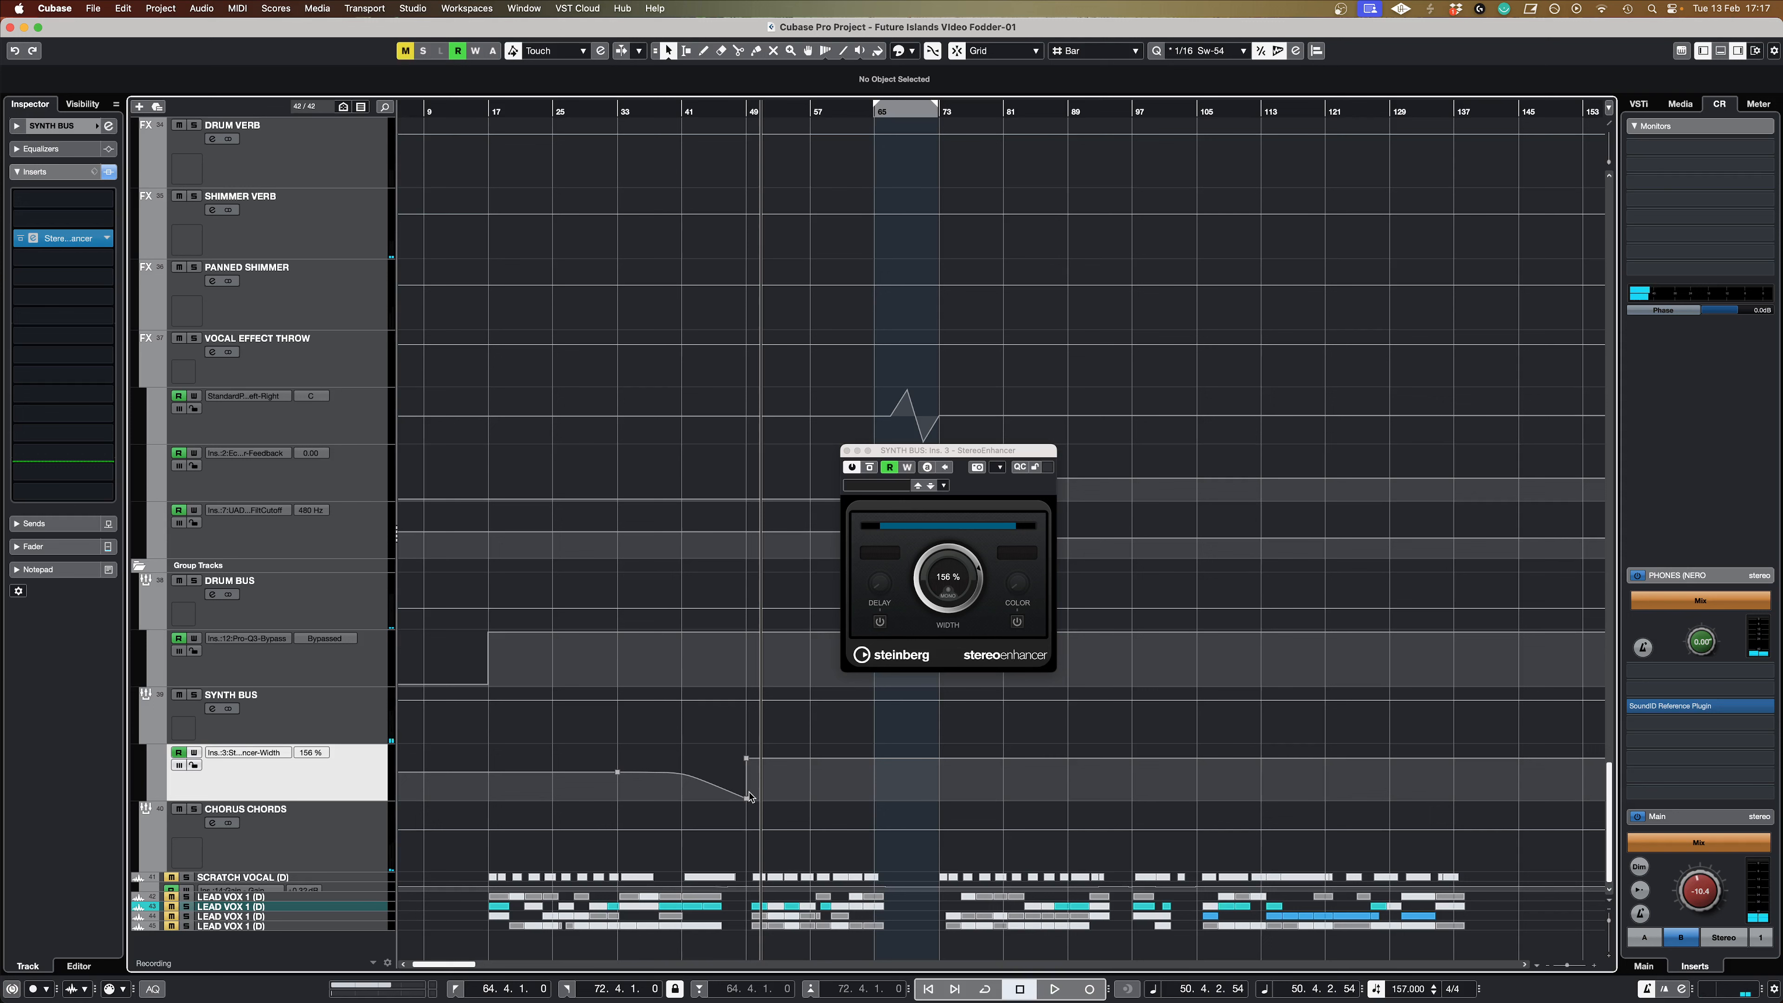
Step: Raise the SYNTH BUS width automation point just before the jump at bar 48 to 49 %
left_click_drag(749, 803, 749, 790)
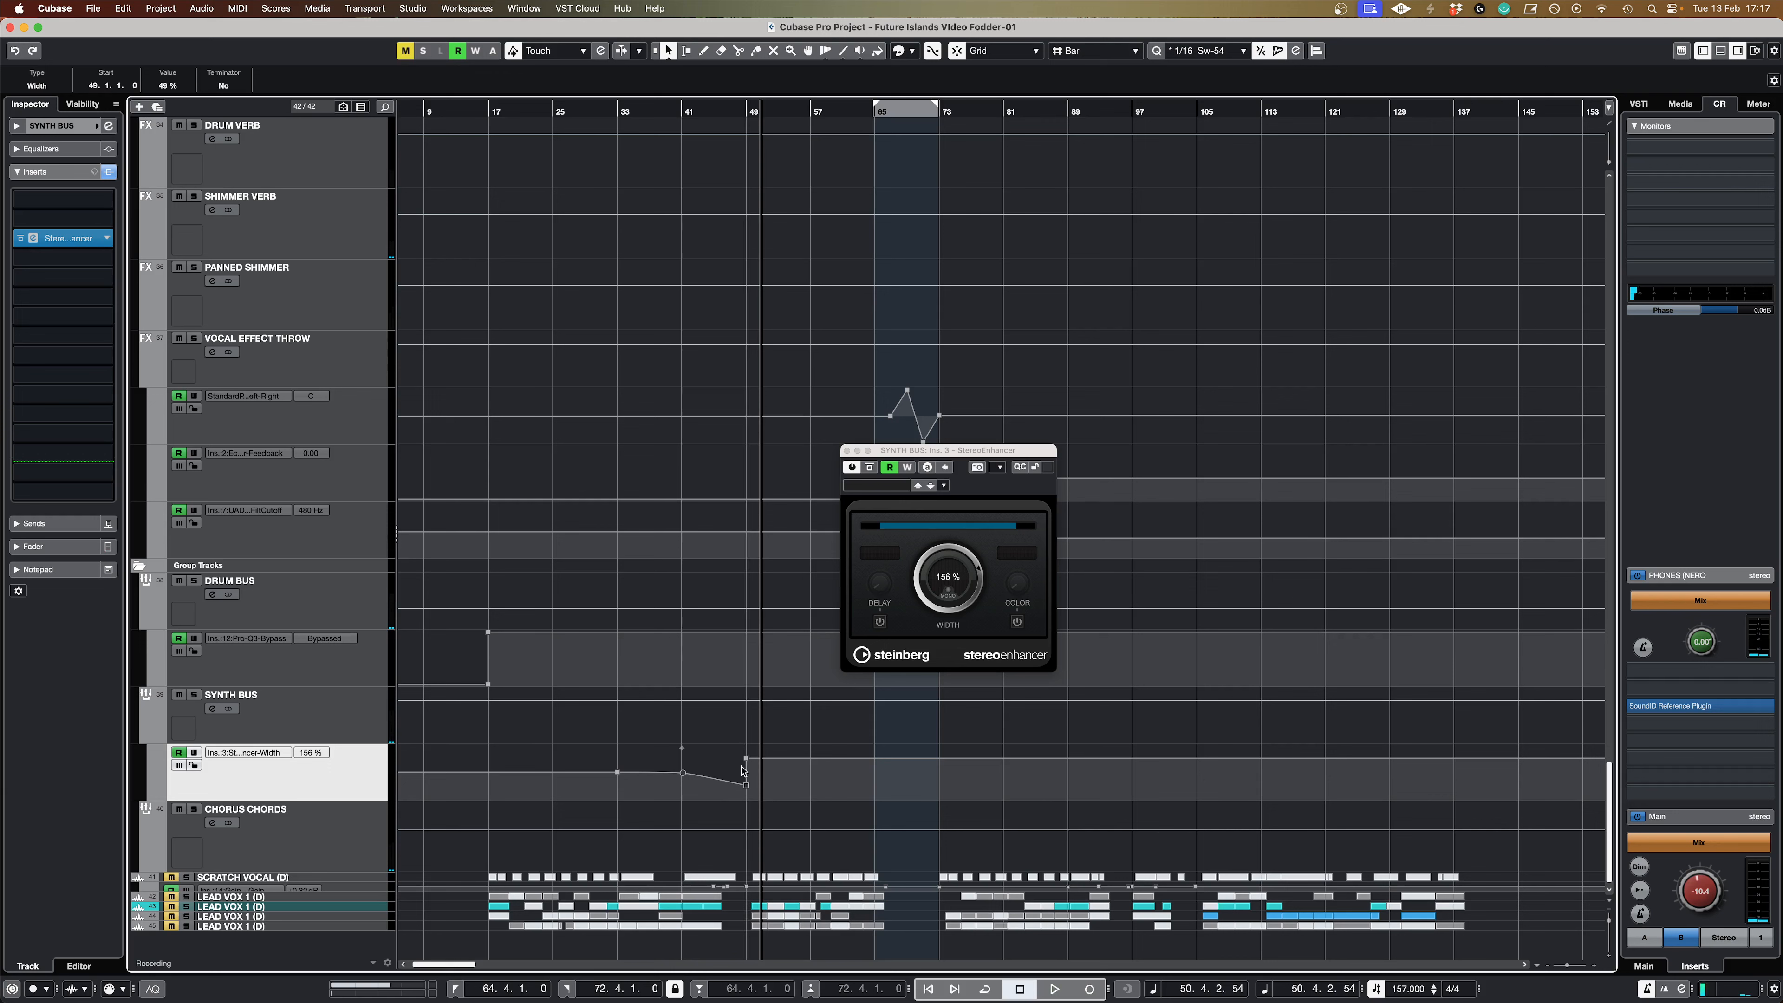
mouse_move(749, 766)
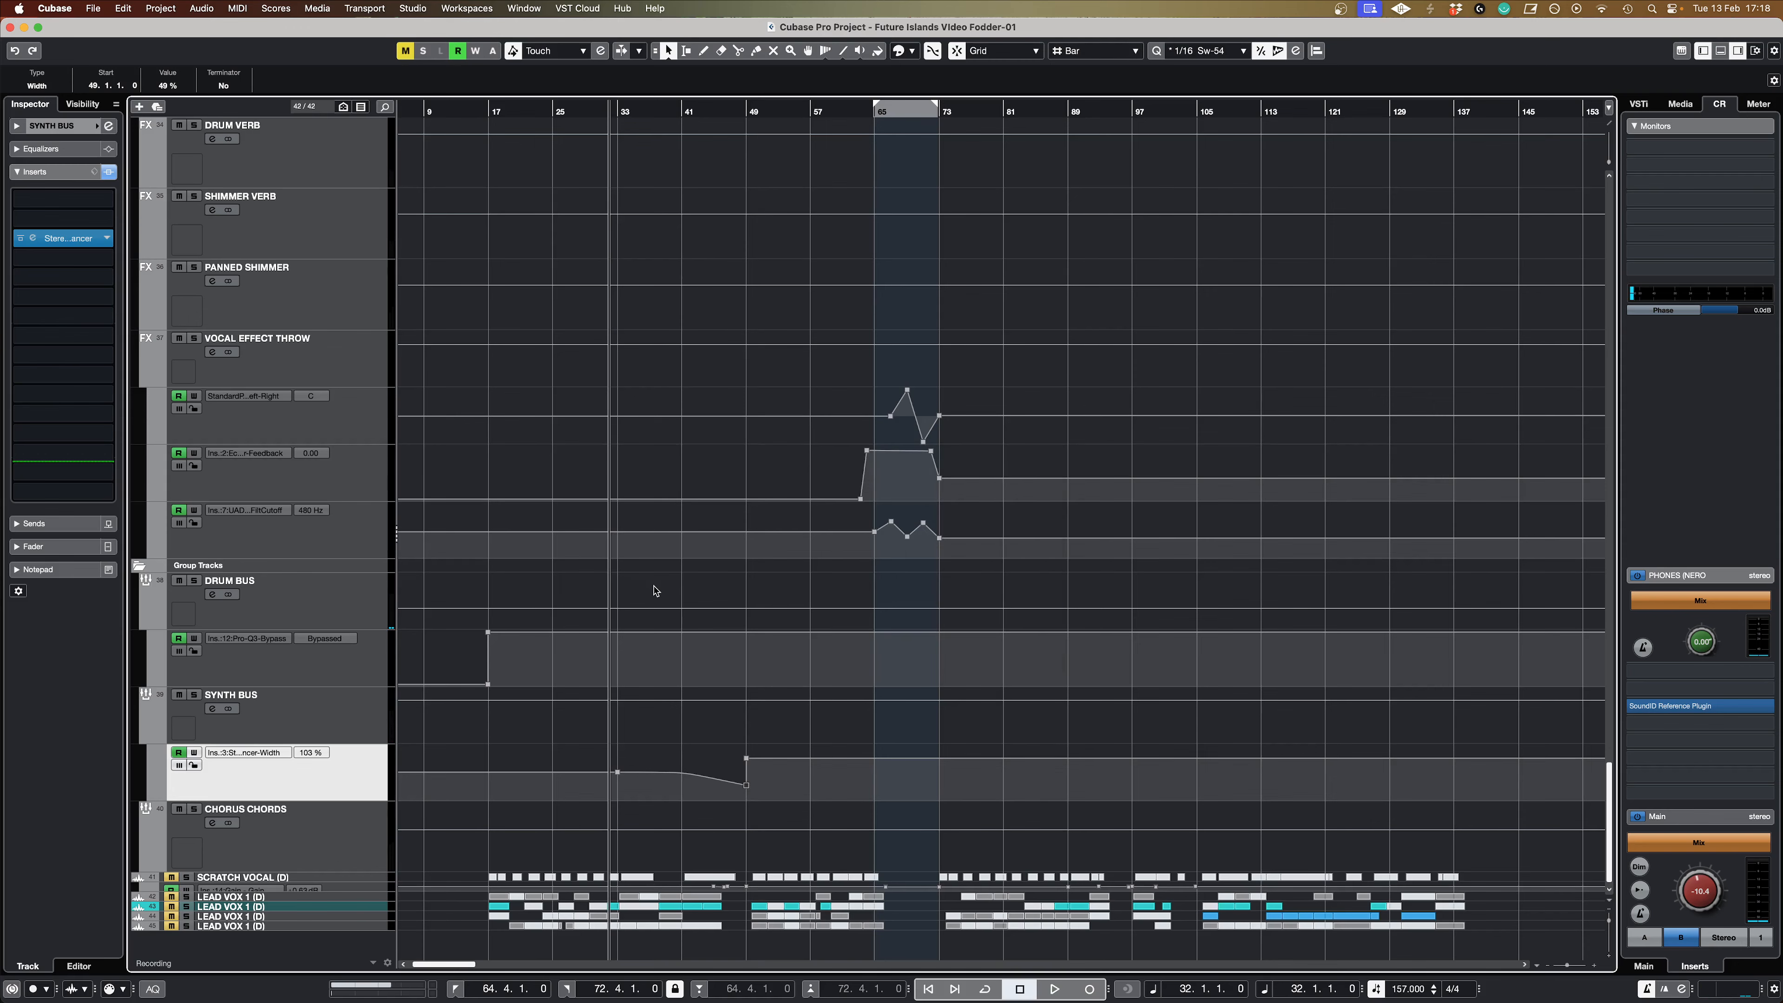
Step: Examine the LEAD VOX 1 (D) effect-send level automation around bar 65 and select its starting point at 64.4.2.64
scroll(651, 590, "up", 15)
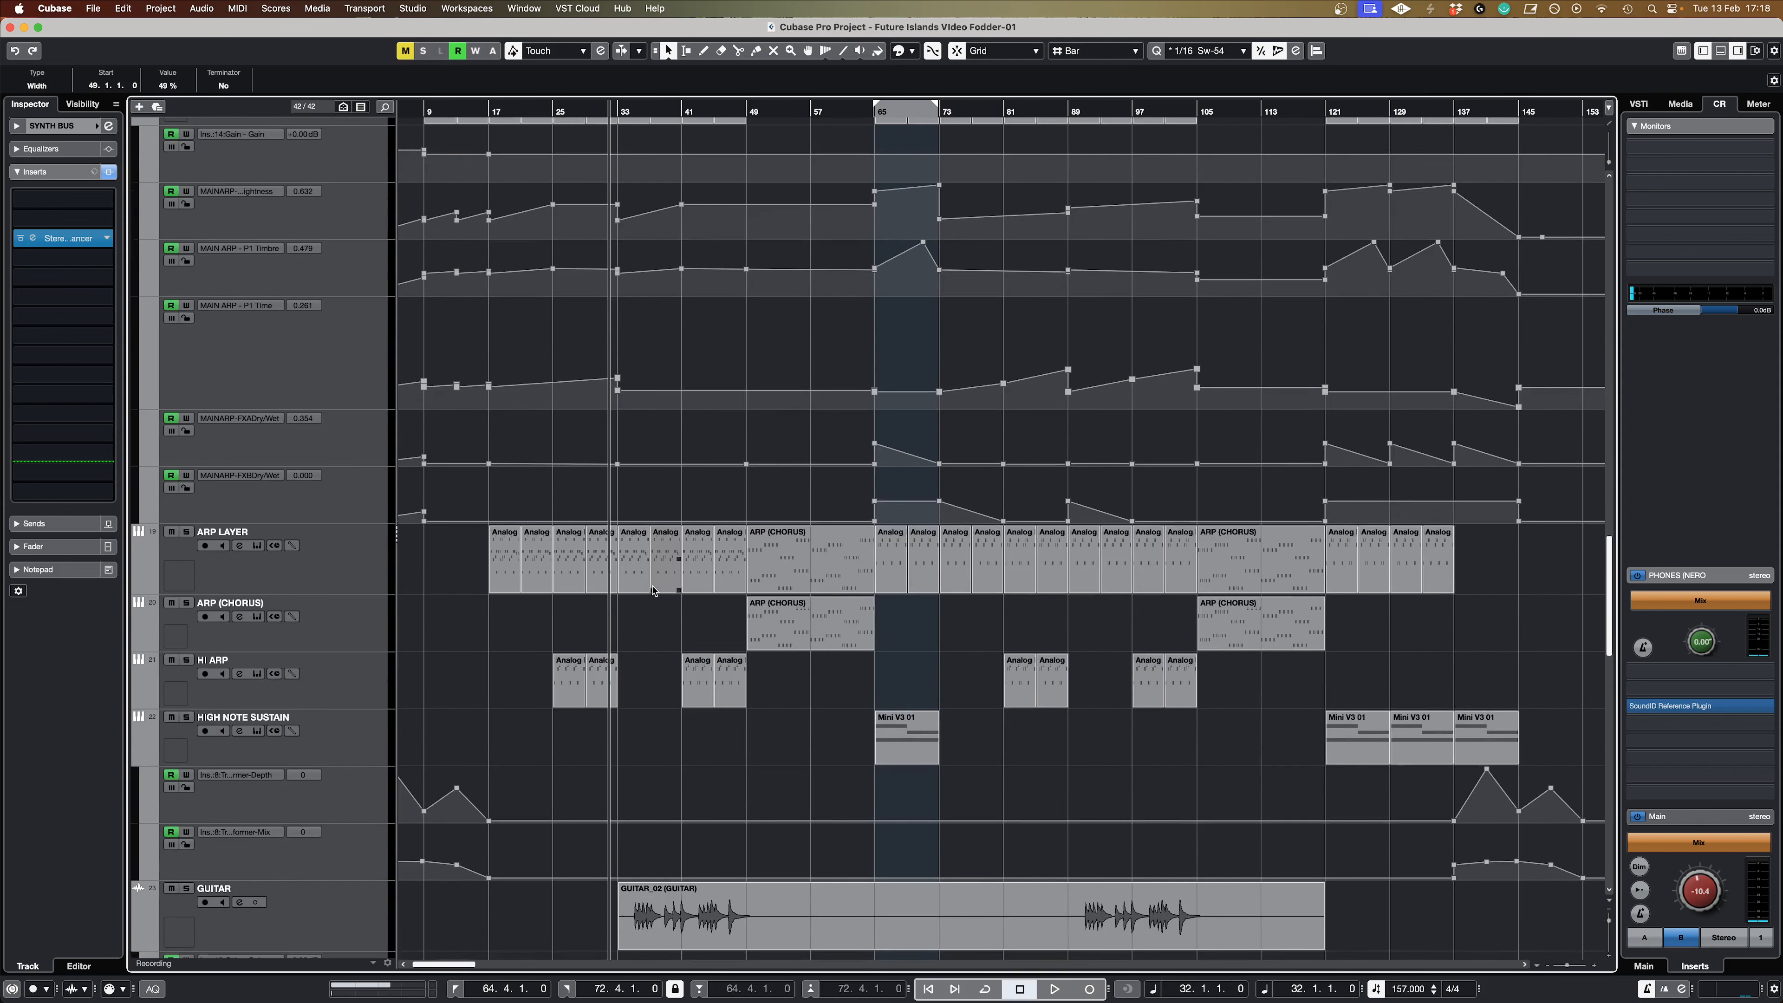
scroll(652, 590, "up", 10)
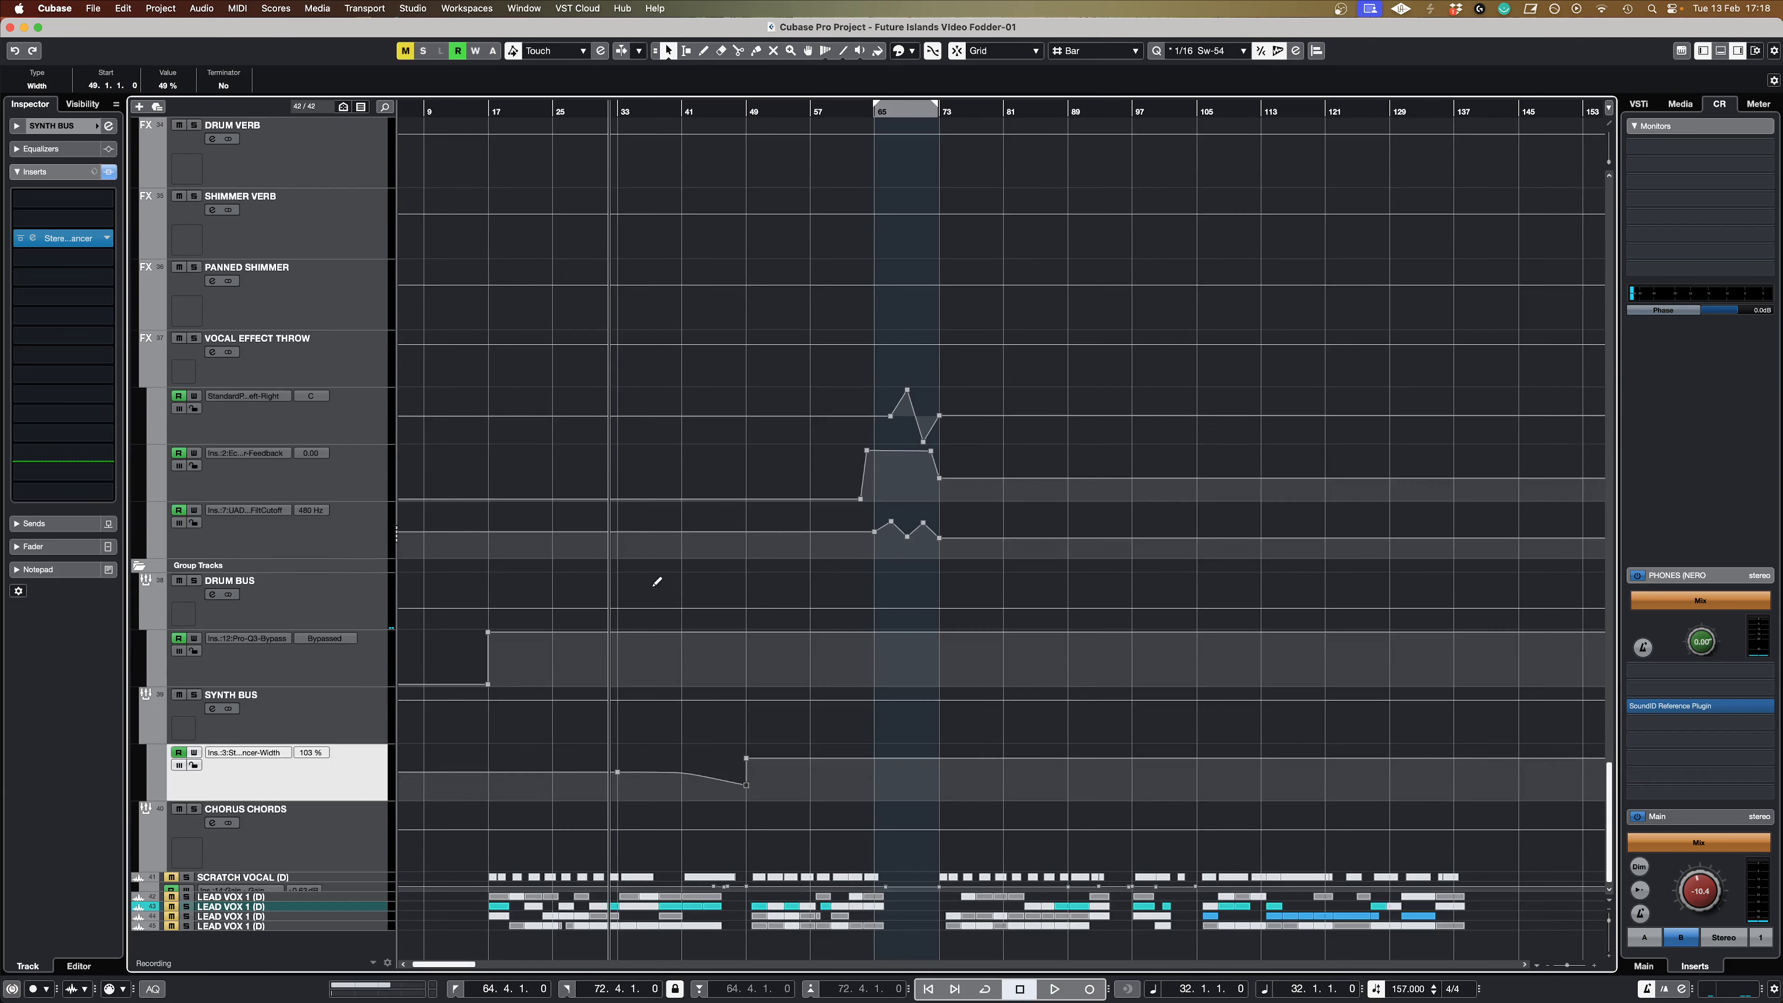
scroll(652, 590, "up", 8)
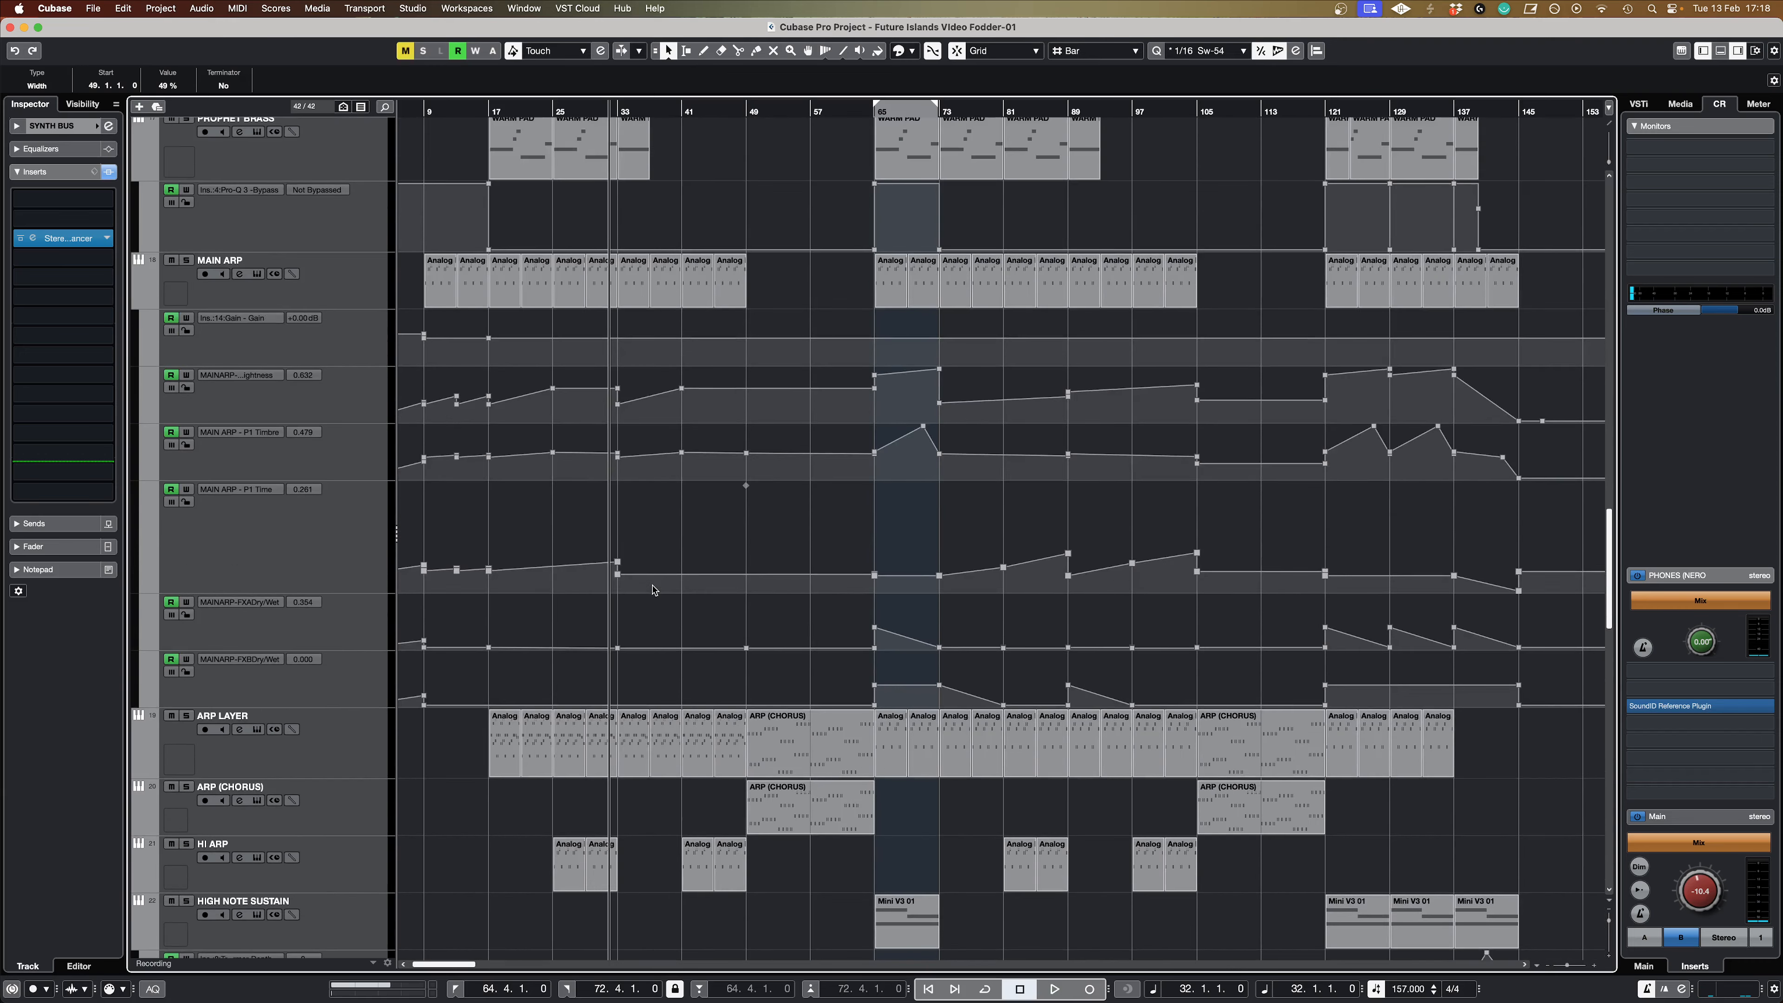
scroll(652, 590, "up", 6)
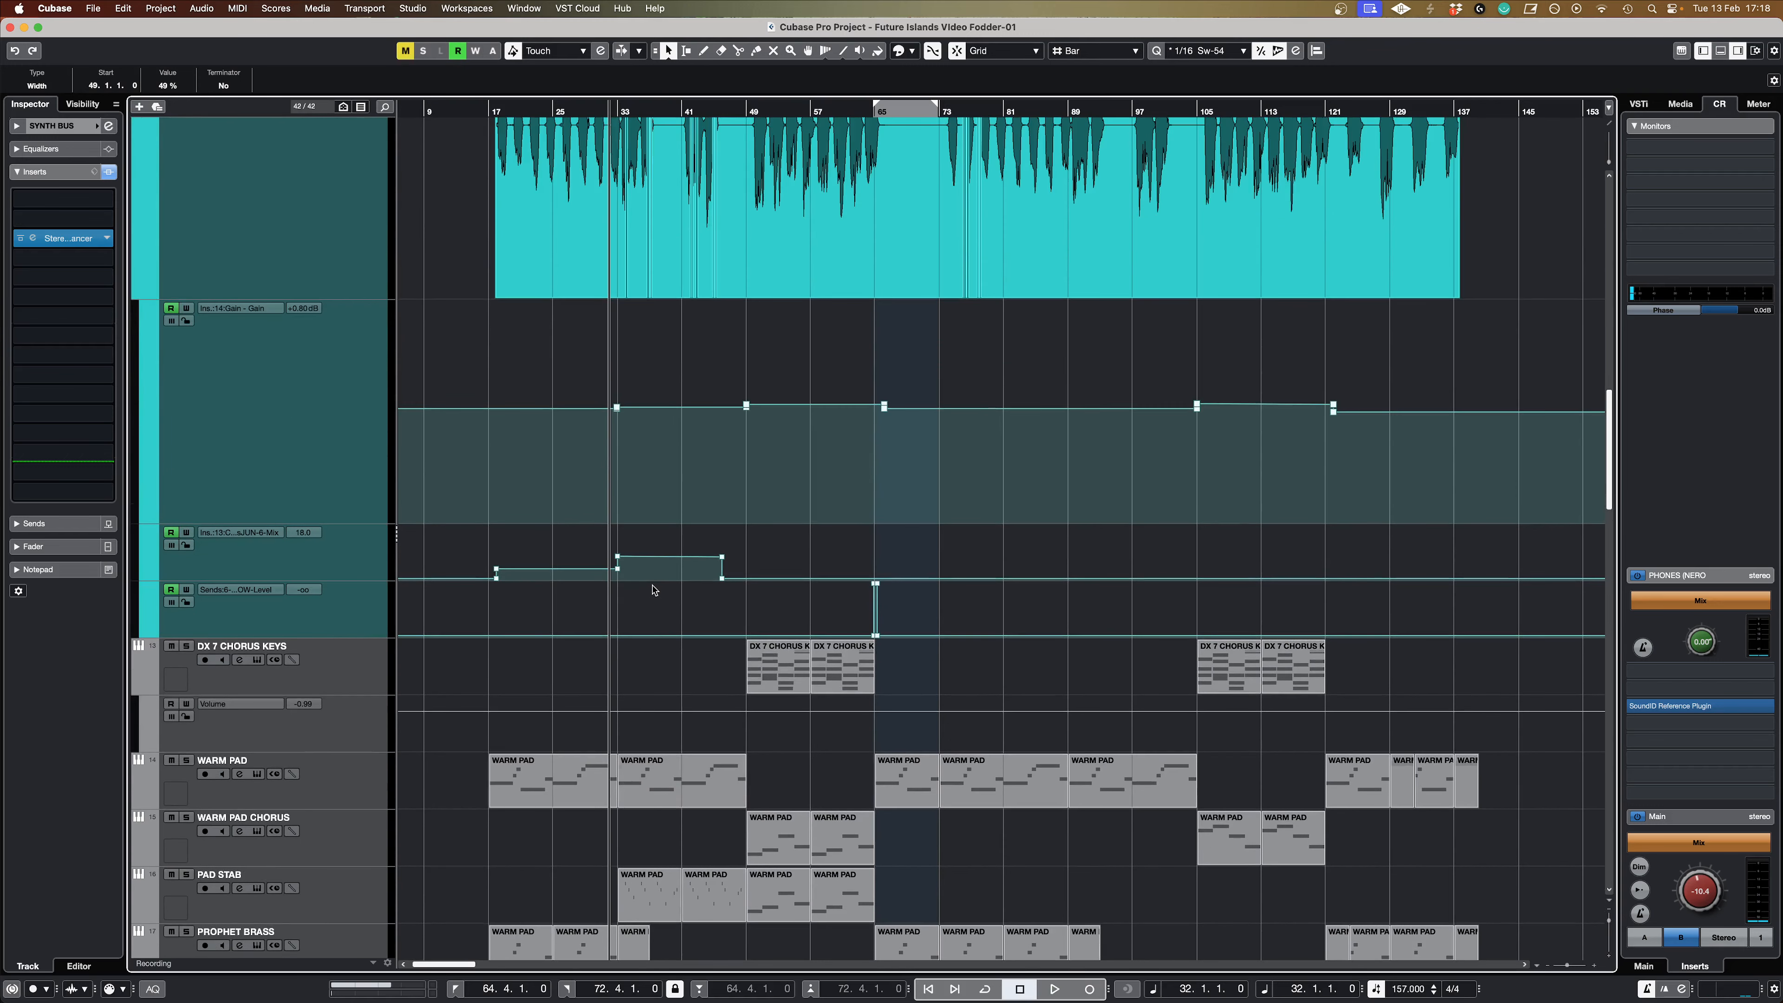
scroll(652, 590, "up", 3)
left_click(682, 511)
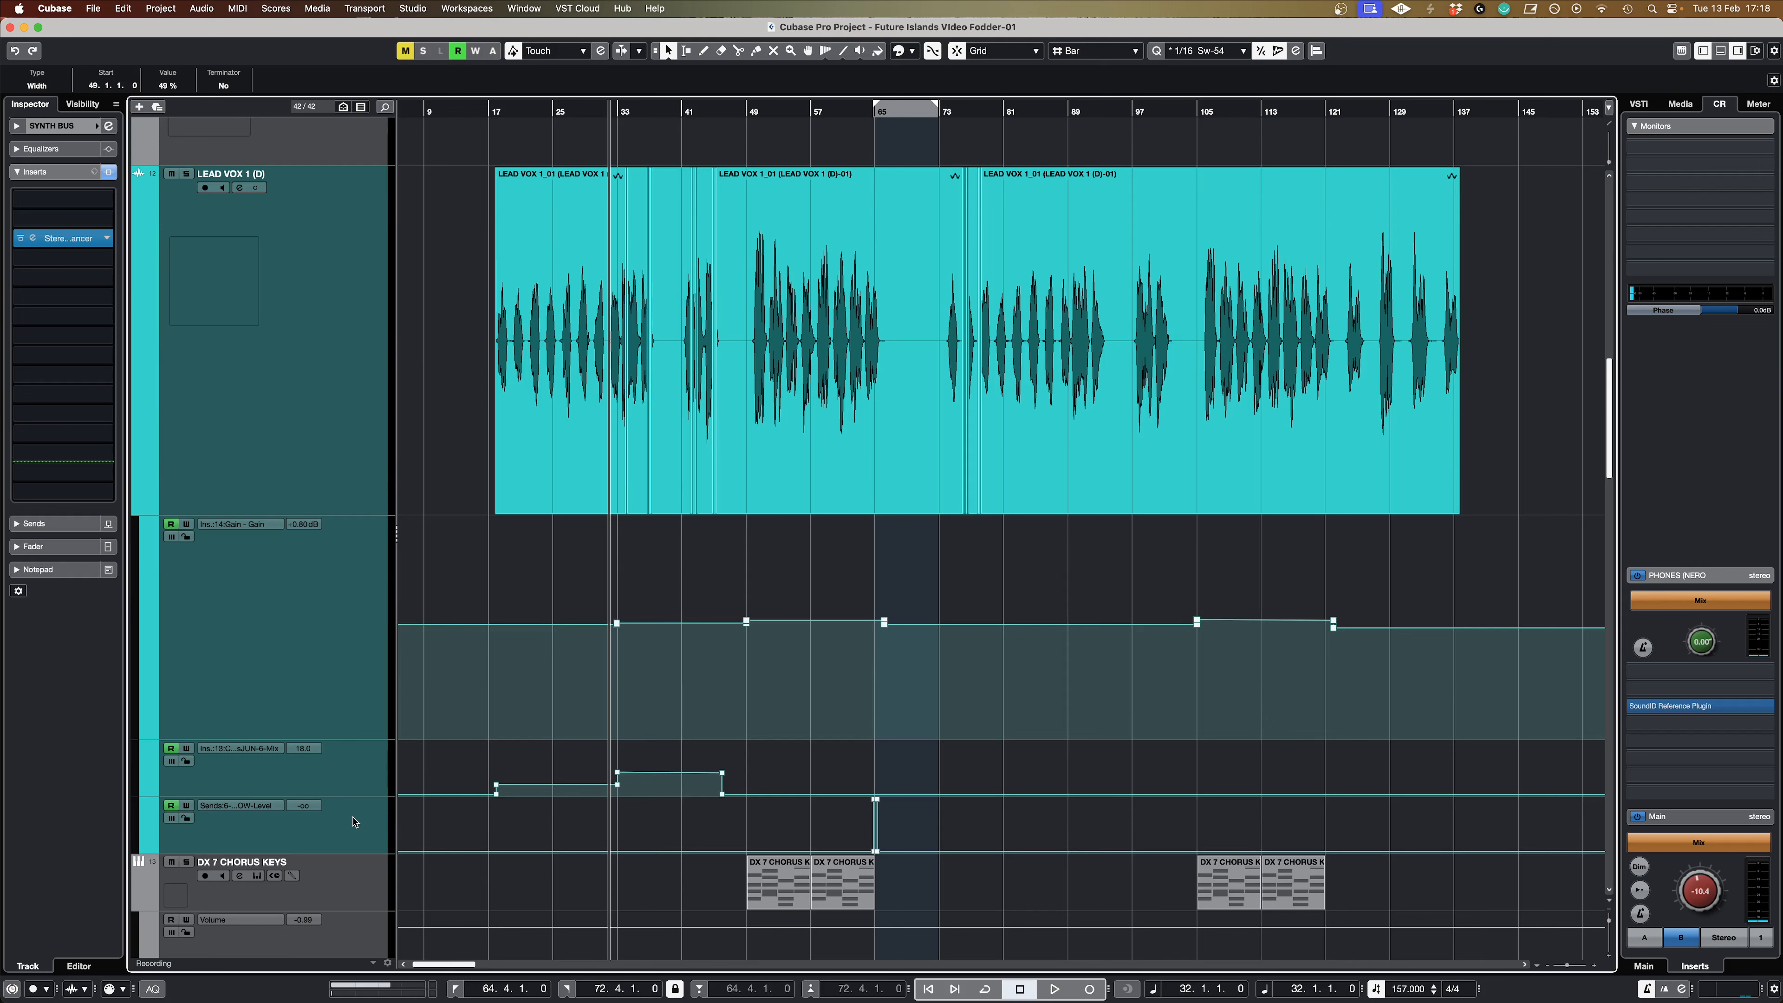
scroll(900, 819, "up", 10)
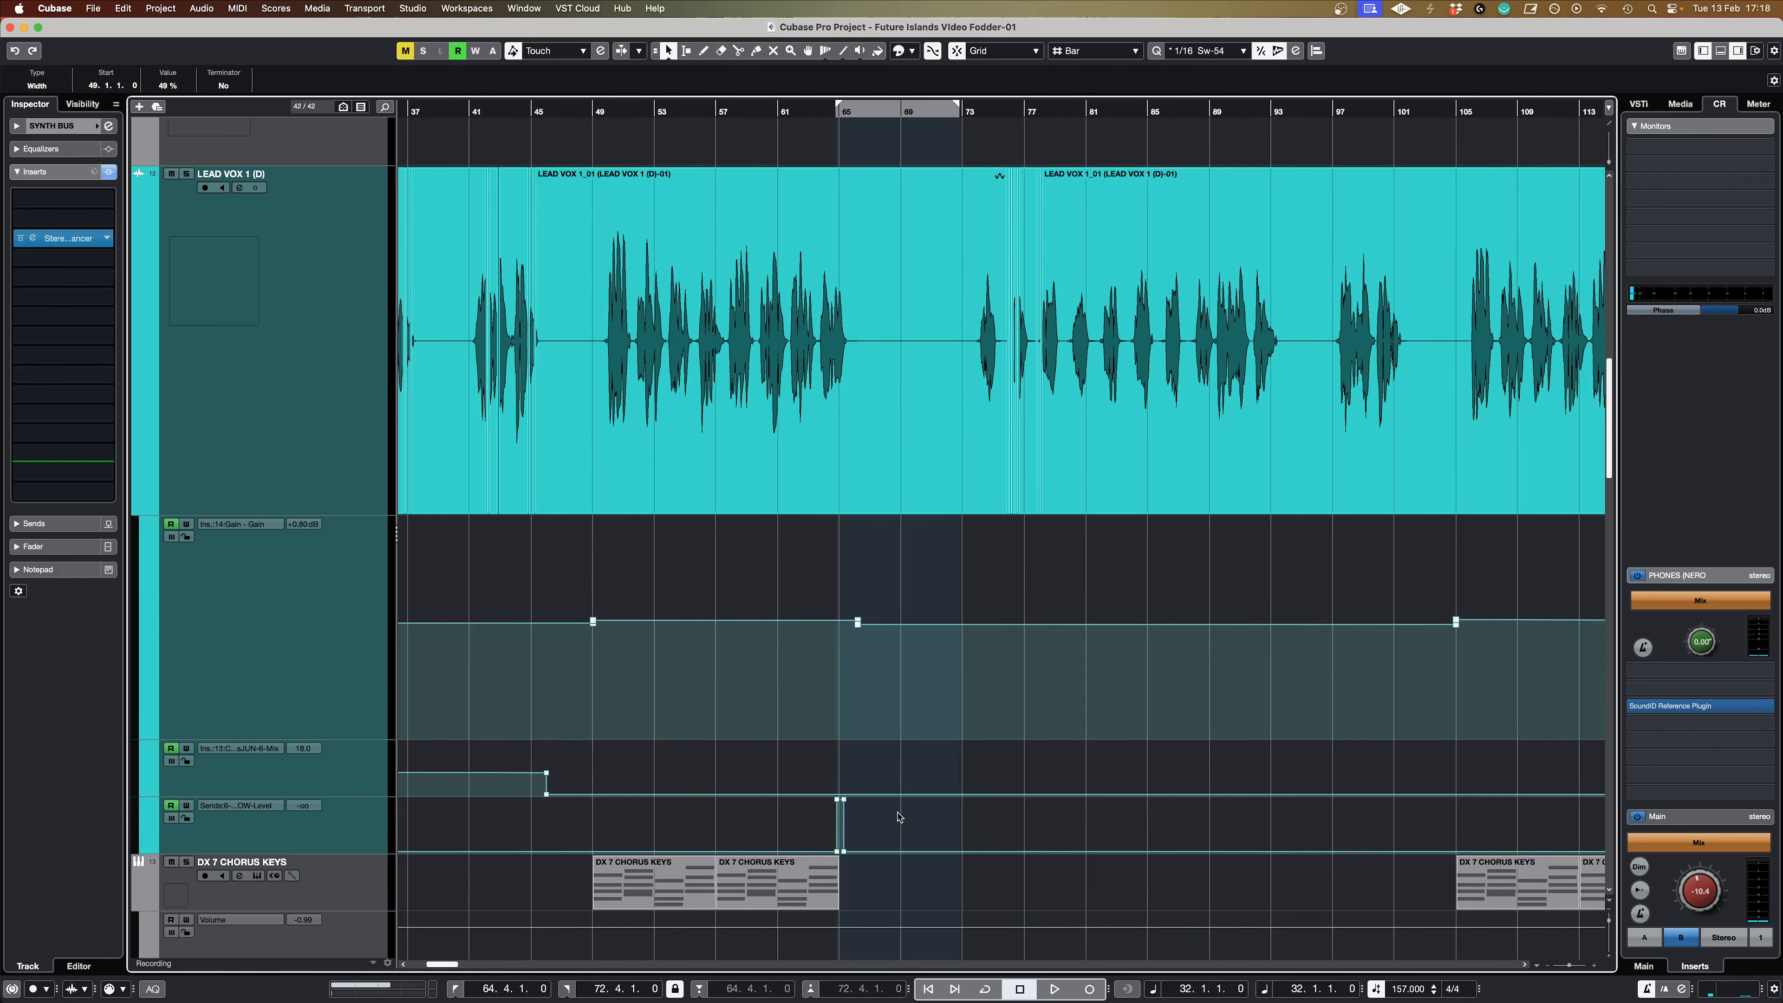
scroll(844, 832, "up", 2)
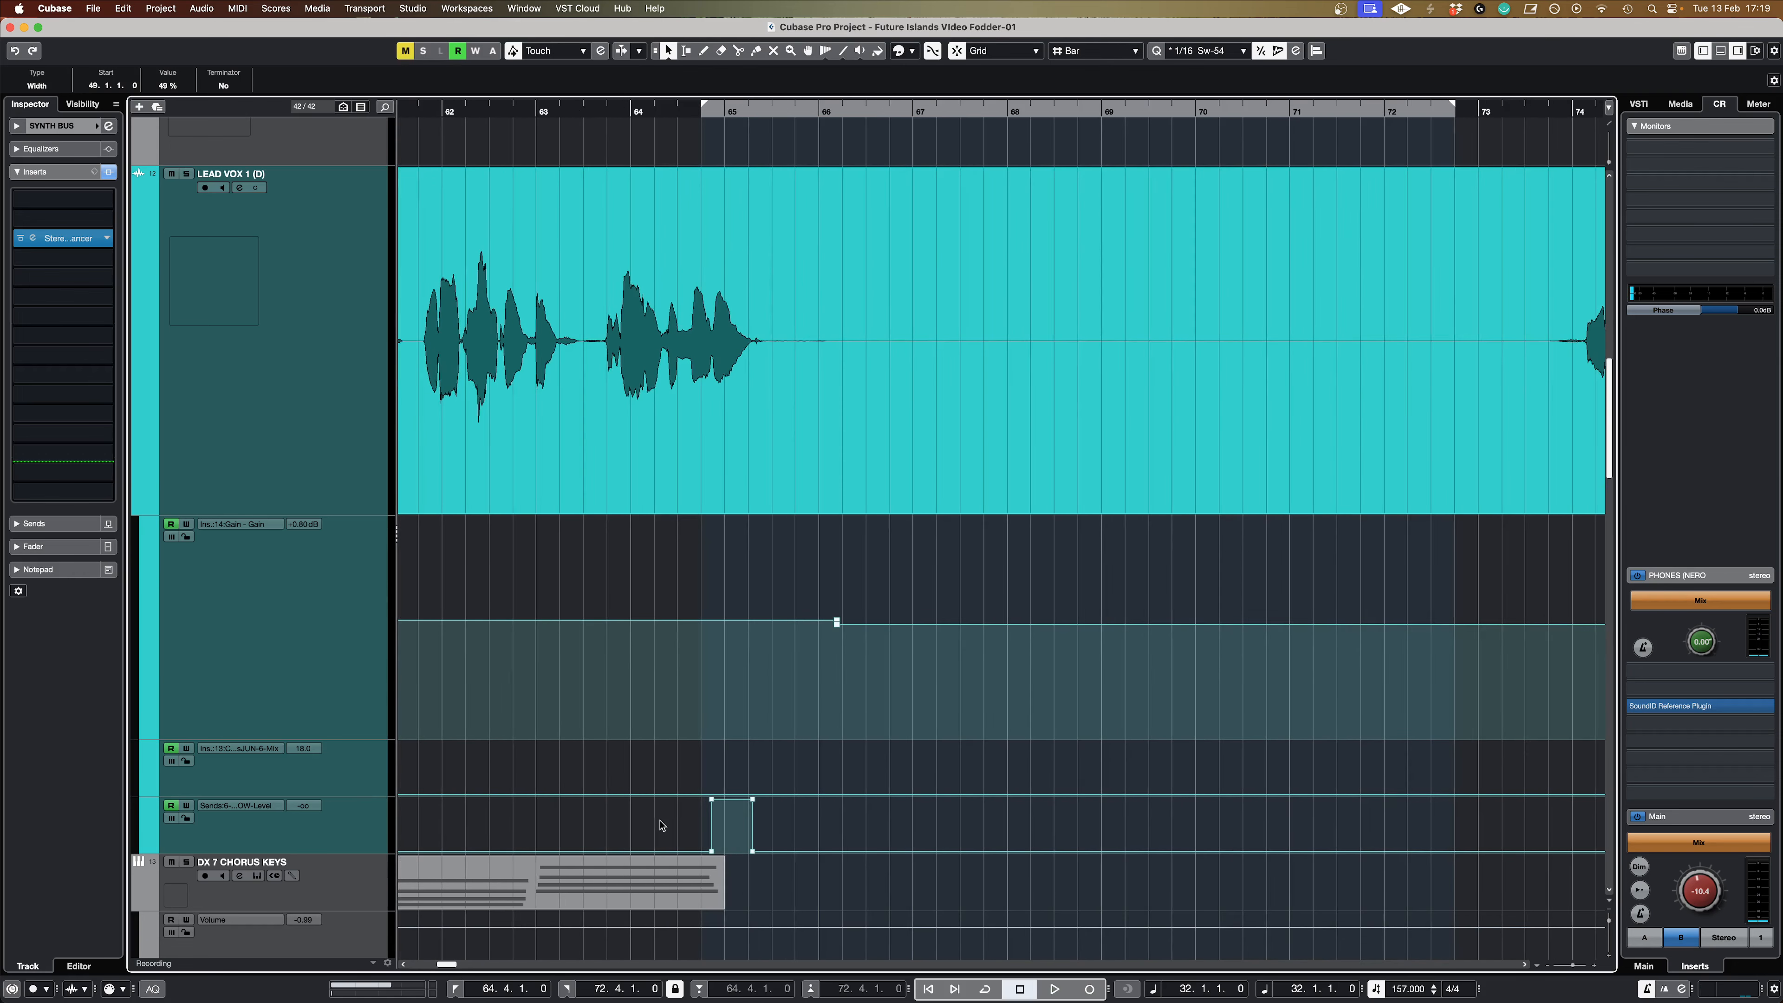
scroll(657, 814, "up", 5)
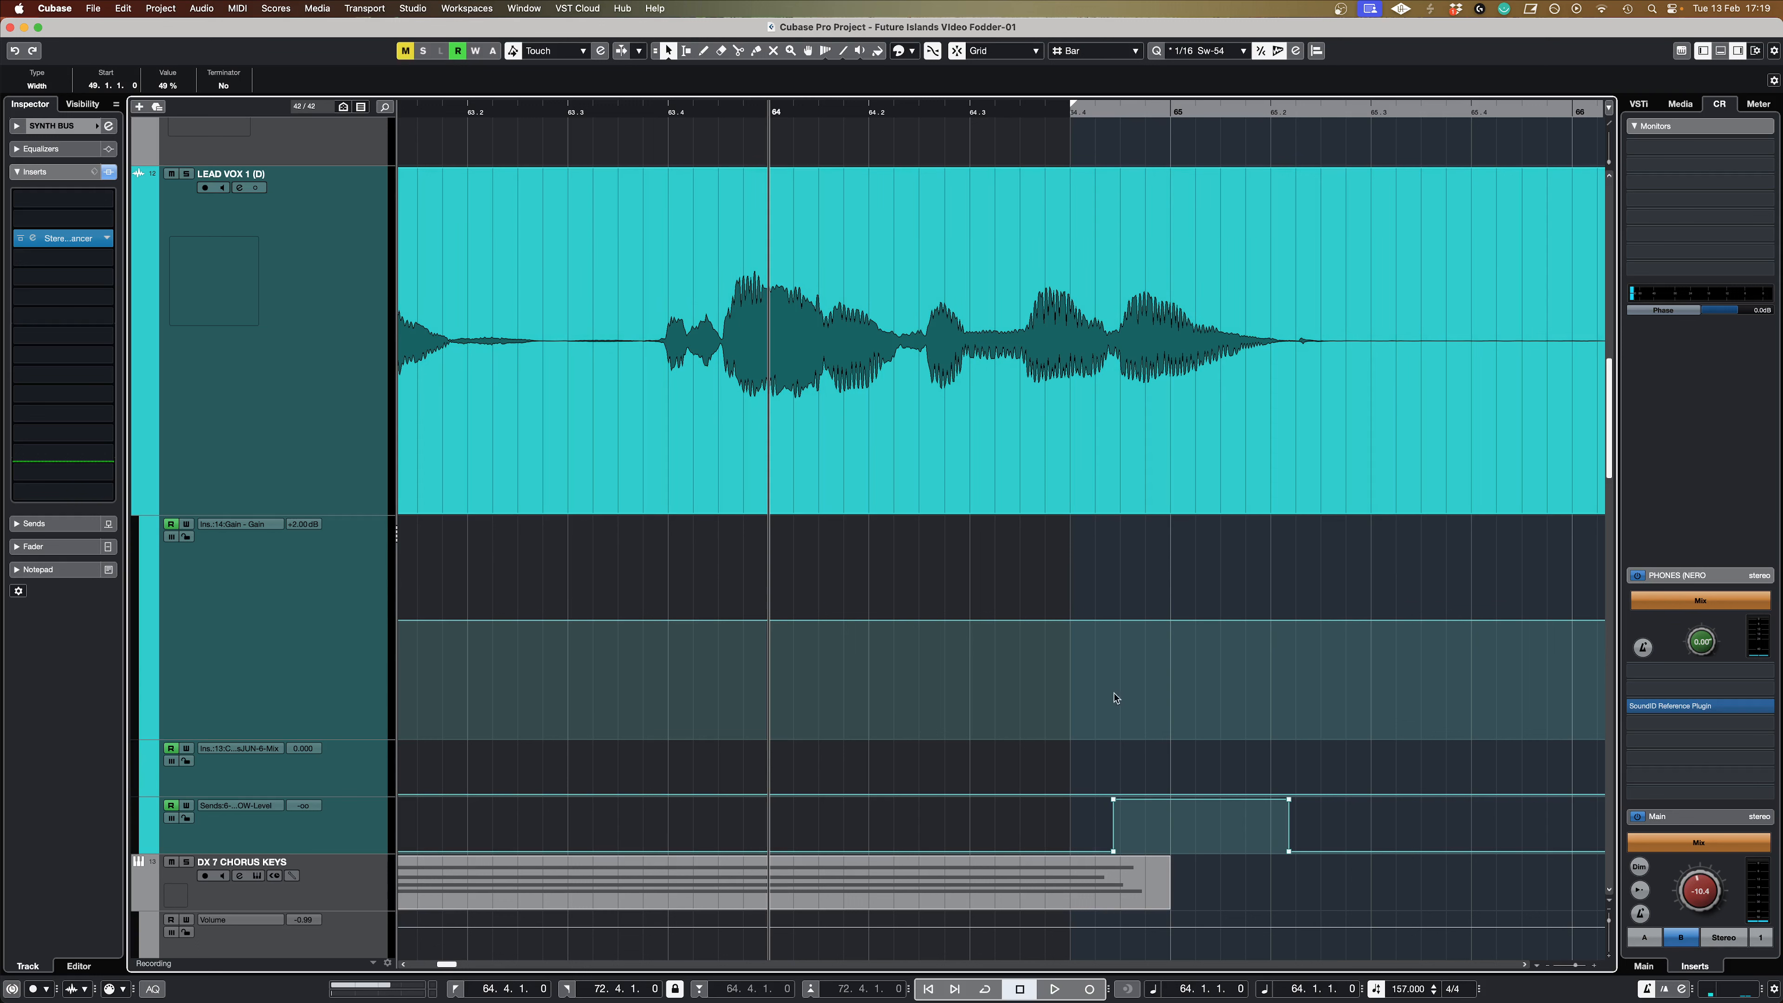
left_click_drag(1114, 851, 1104, 850)
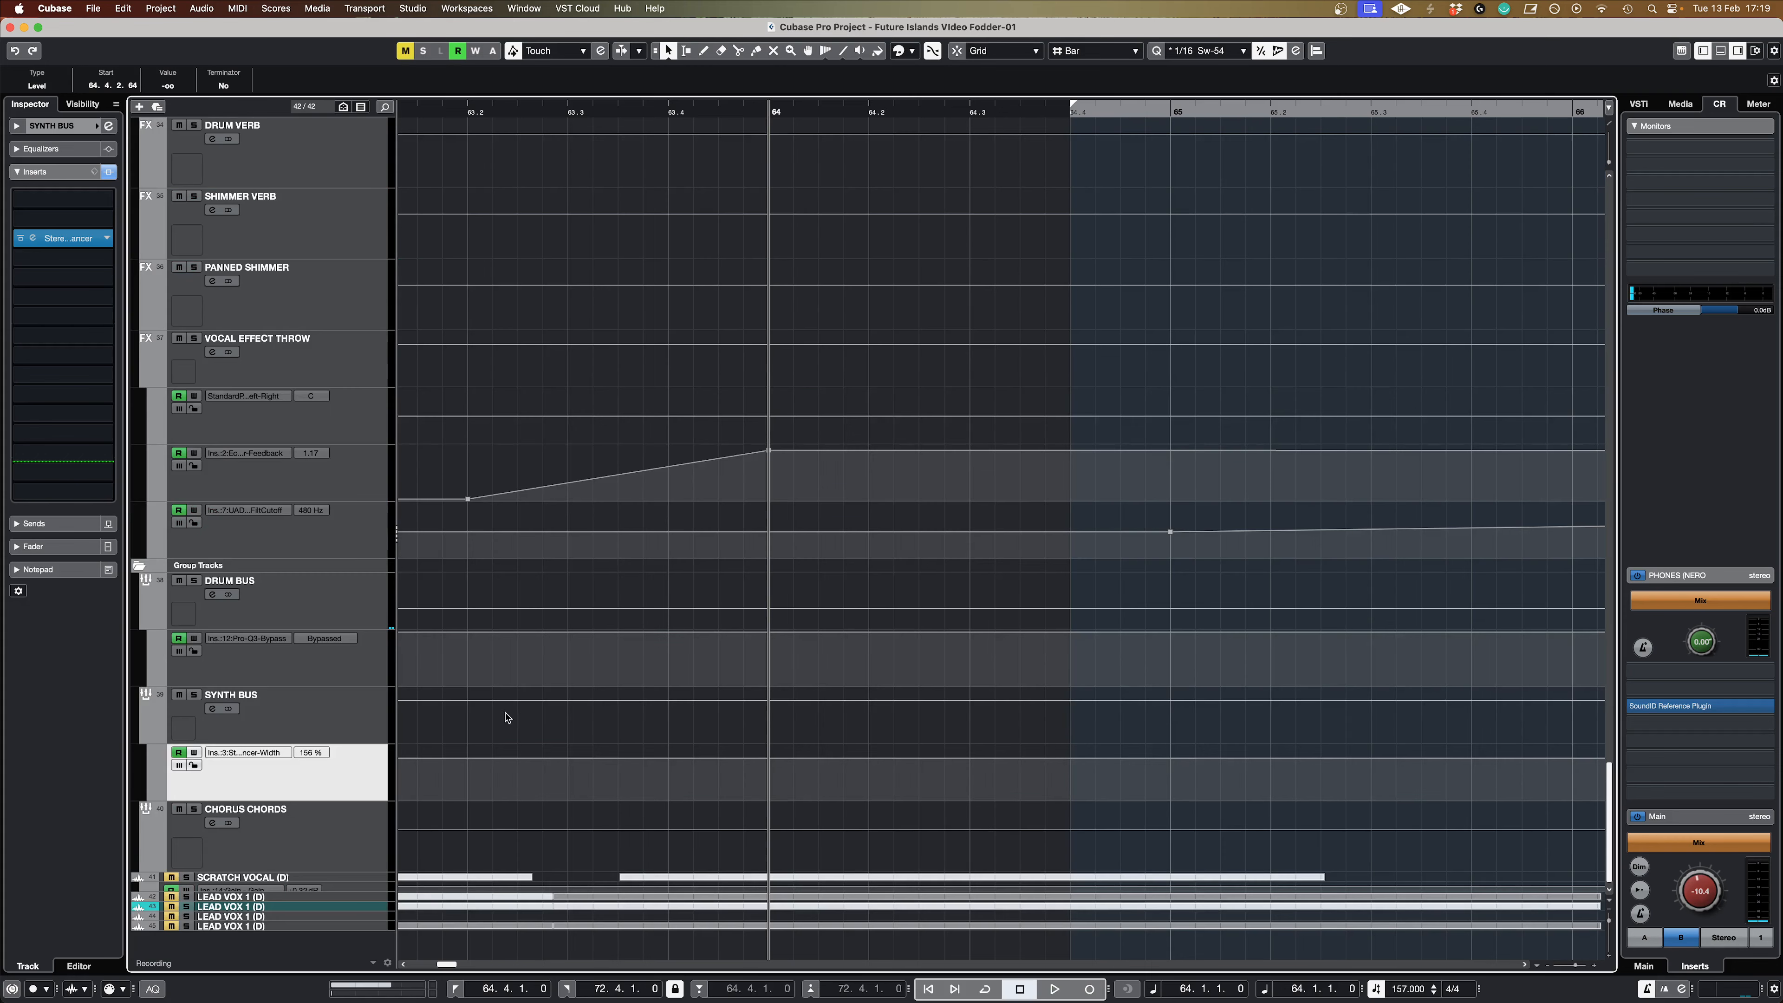
Step: Select the VOCAL EFFECT THROW channel and play the lead vocal from around bar 62 past bar 73 to hear the throw
left_click(337, 374)
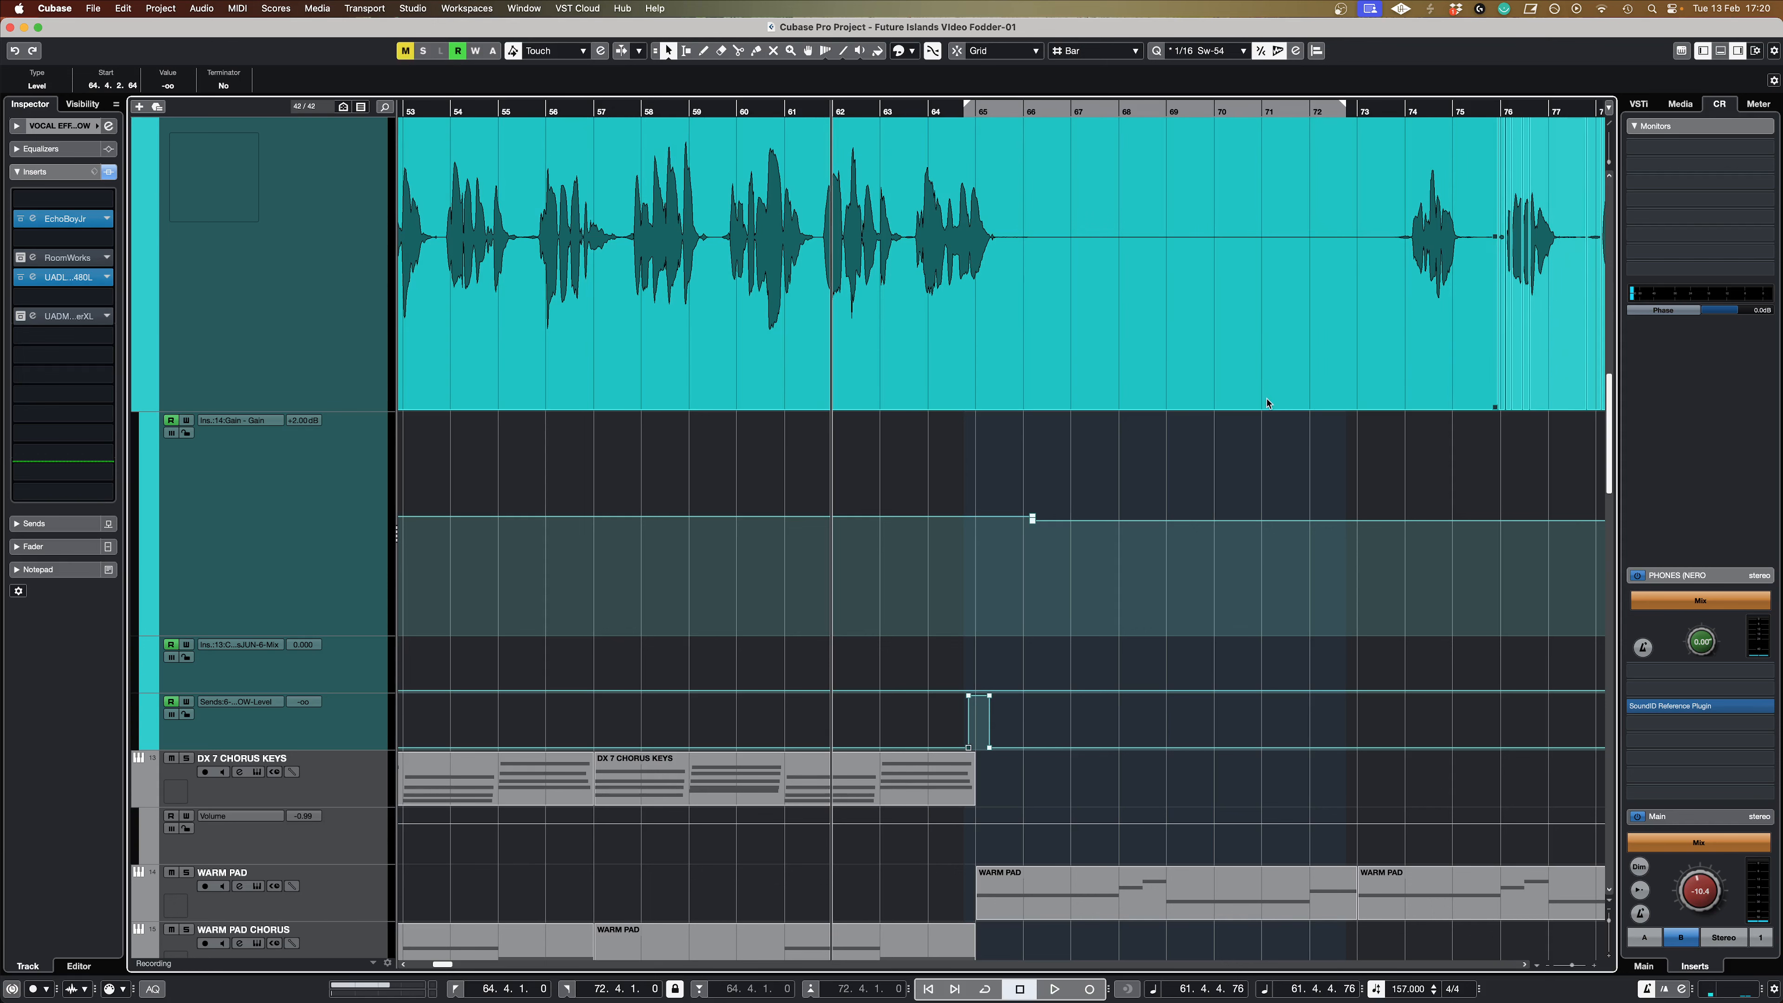
key("space")
scroll(1114, 485, "up", 2)
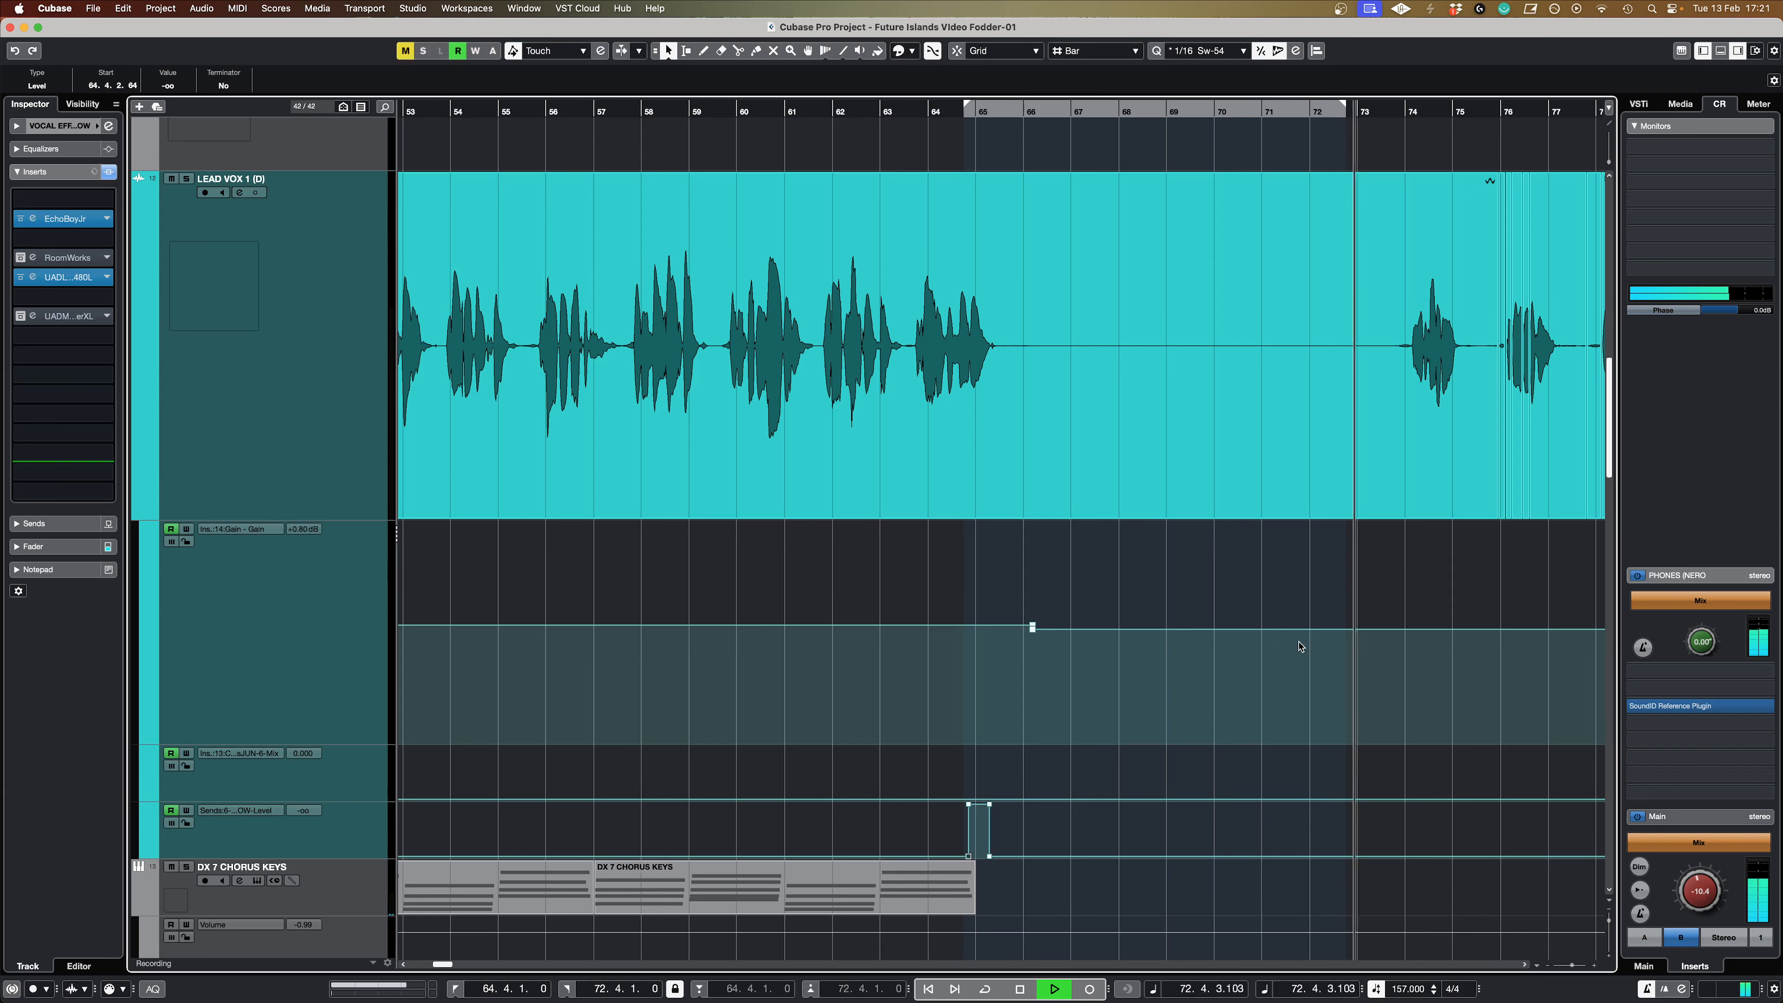
key("space")
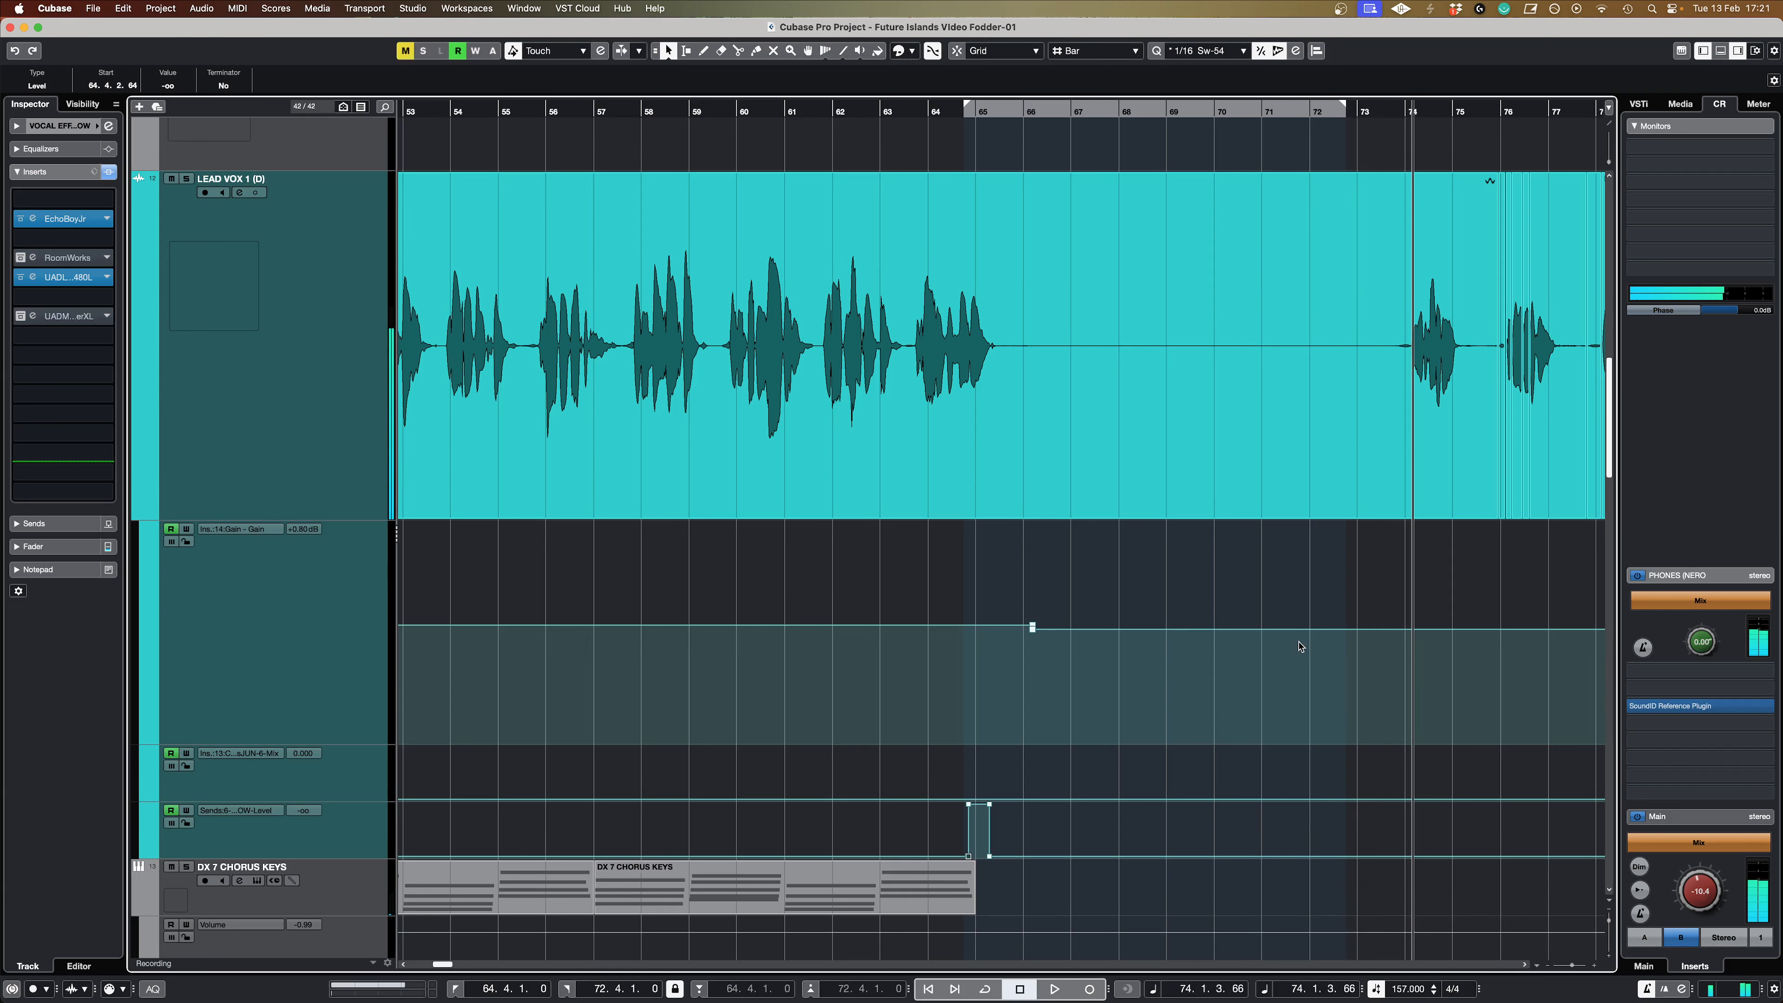
Step: Place the playhead just before bar 64, select the VOCAL EFFECT THROW feedback lane and open its EchoBoy Jr. insert clear of the automation
left_click(964, 113)
scroll(984, 139, "down", 1)
left_click(919, 105)
scroll(1059, 541, "down", 15)
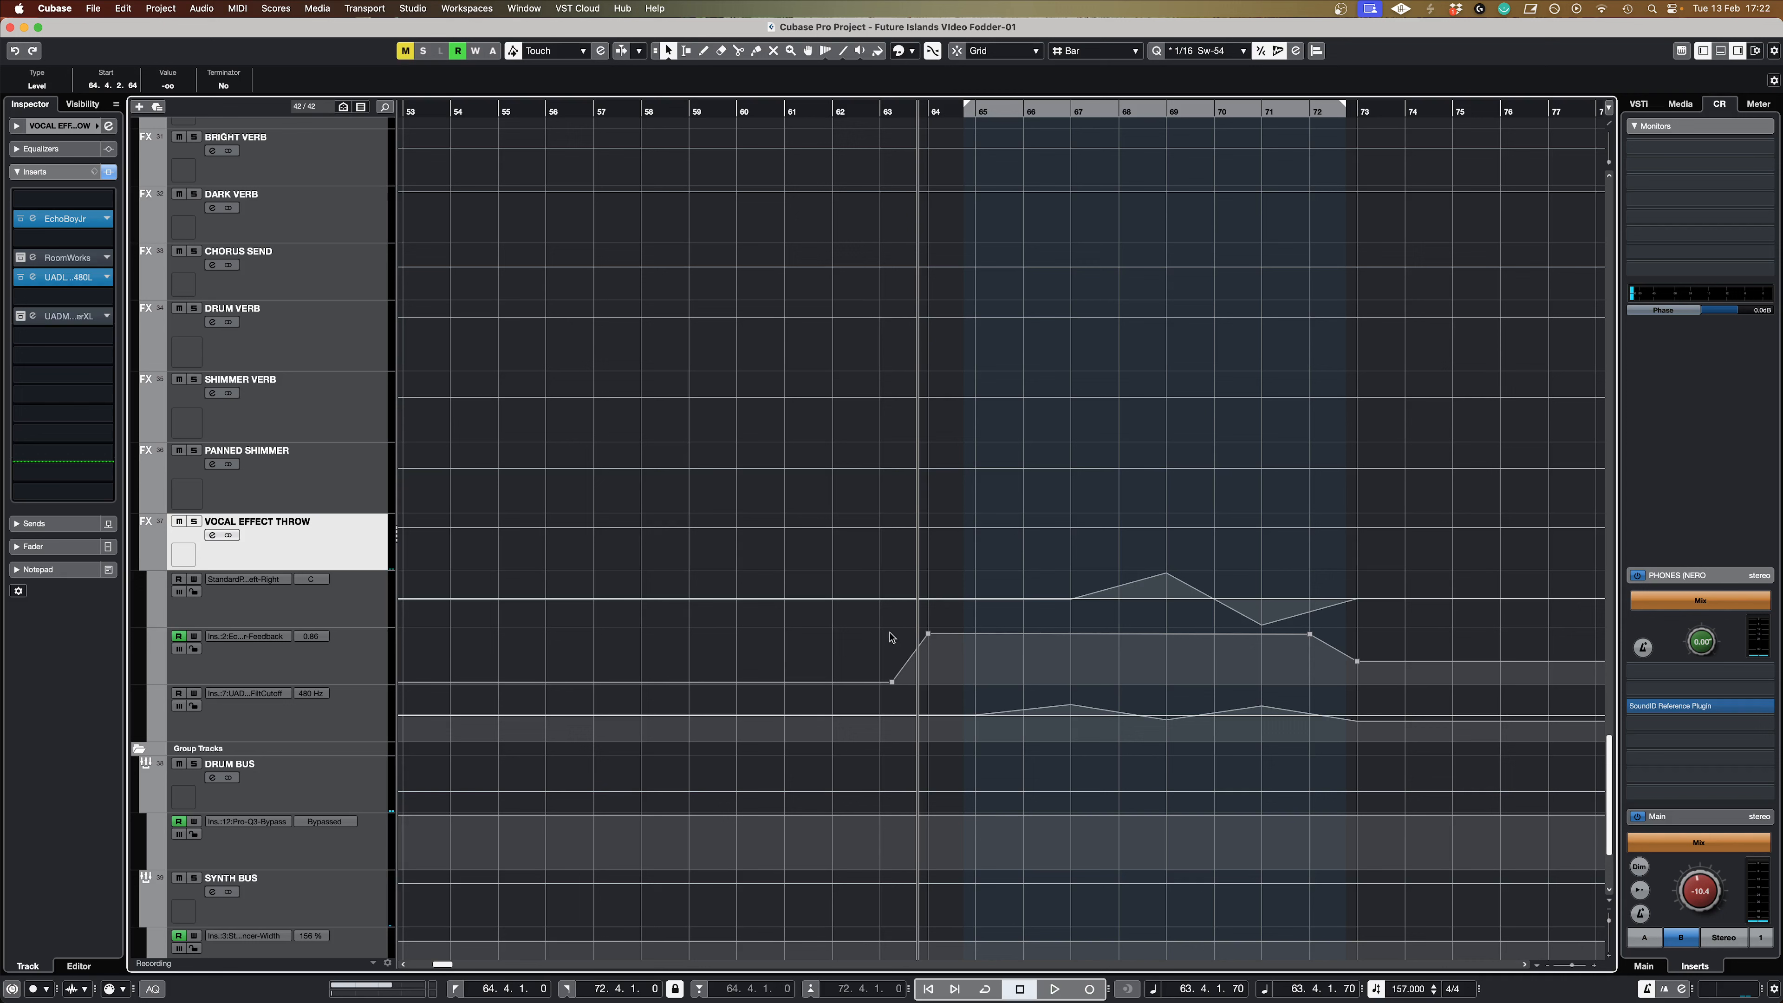
left_click(337, 653)
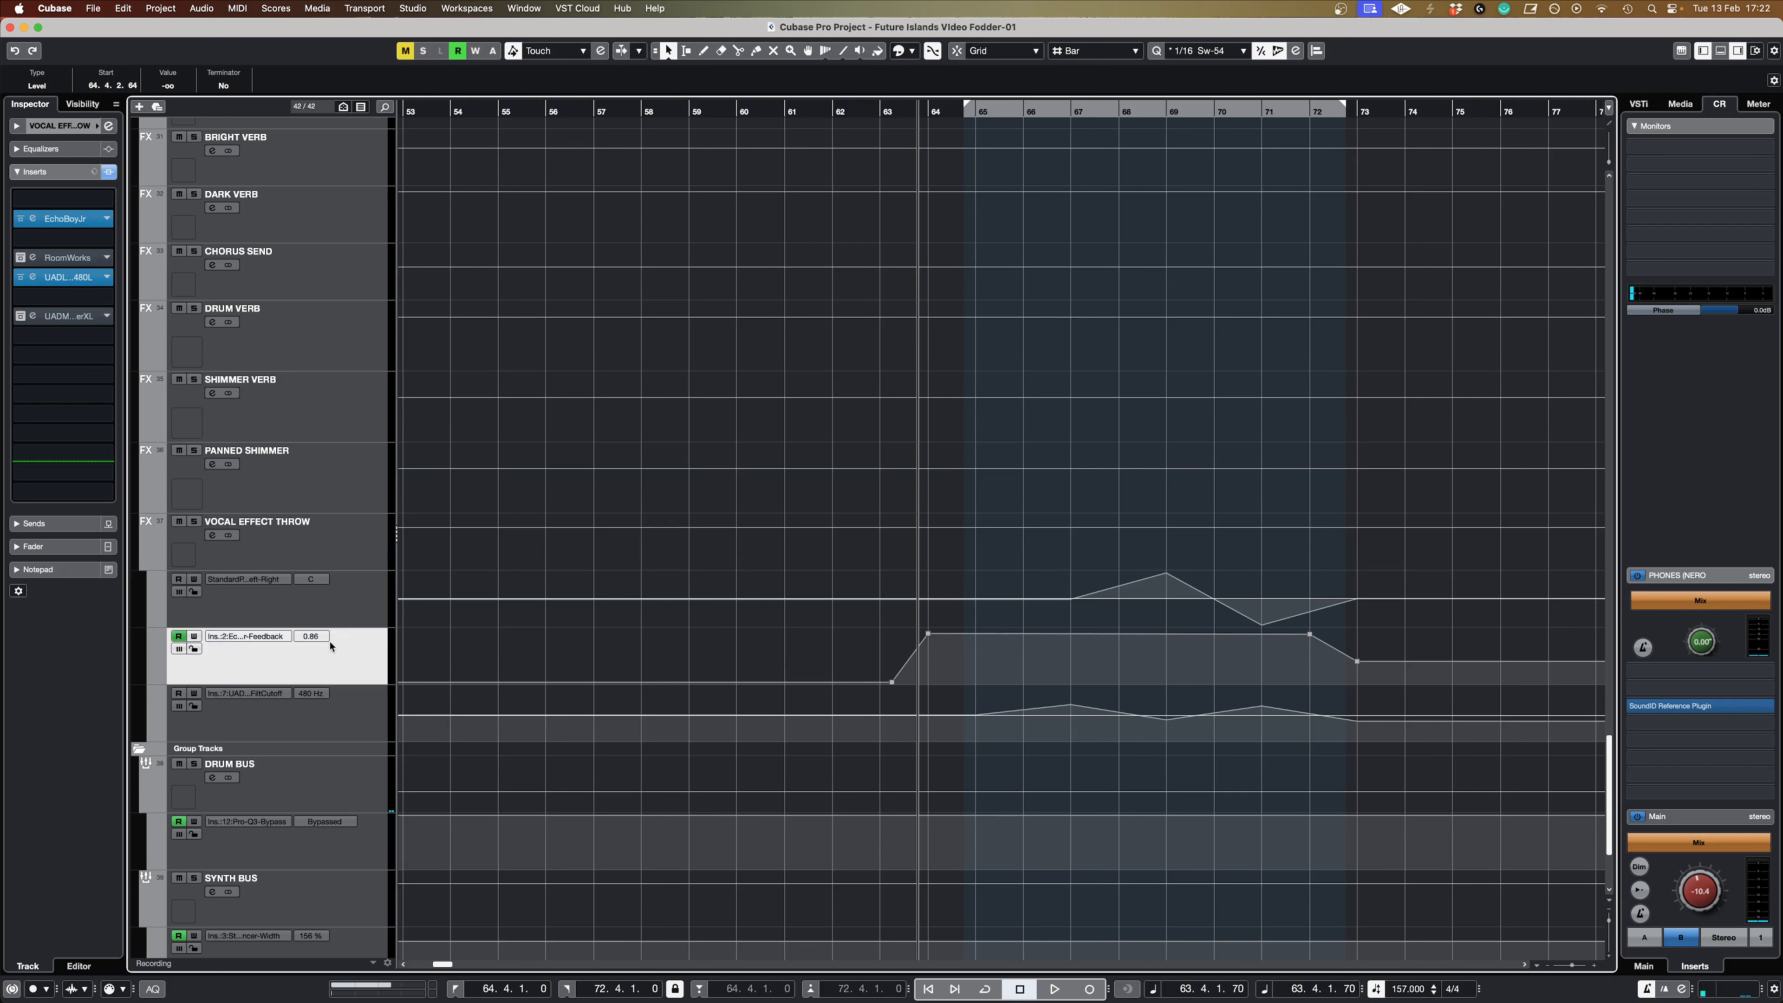
left_click(33, 218)
left_click_drag(1100, 391, 1060, 261)
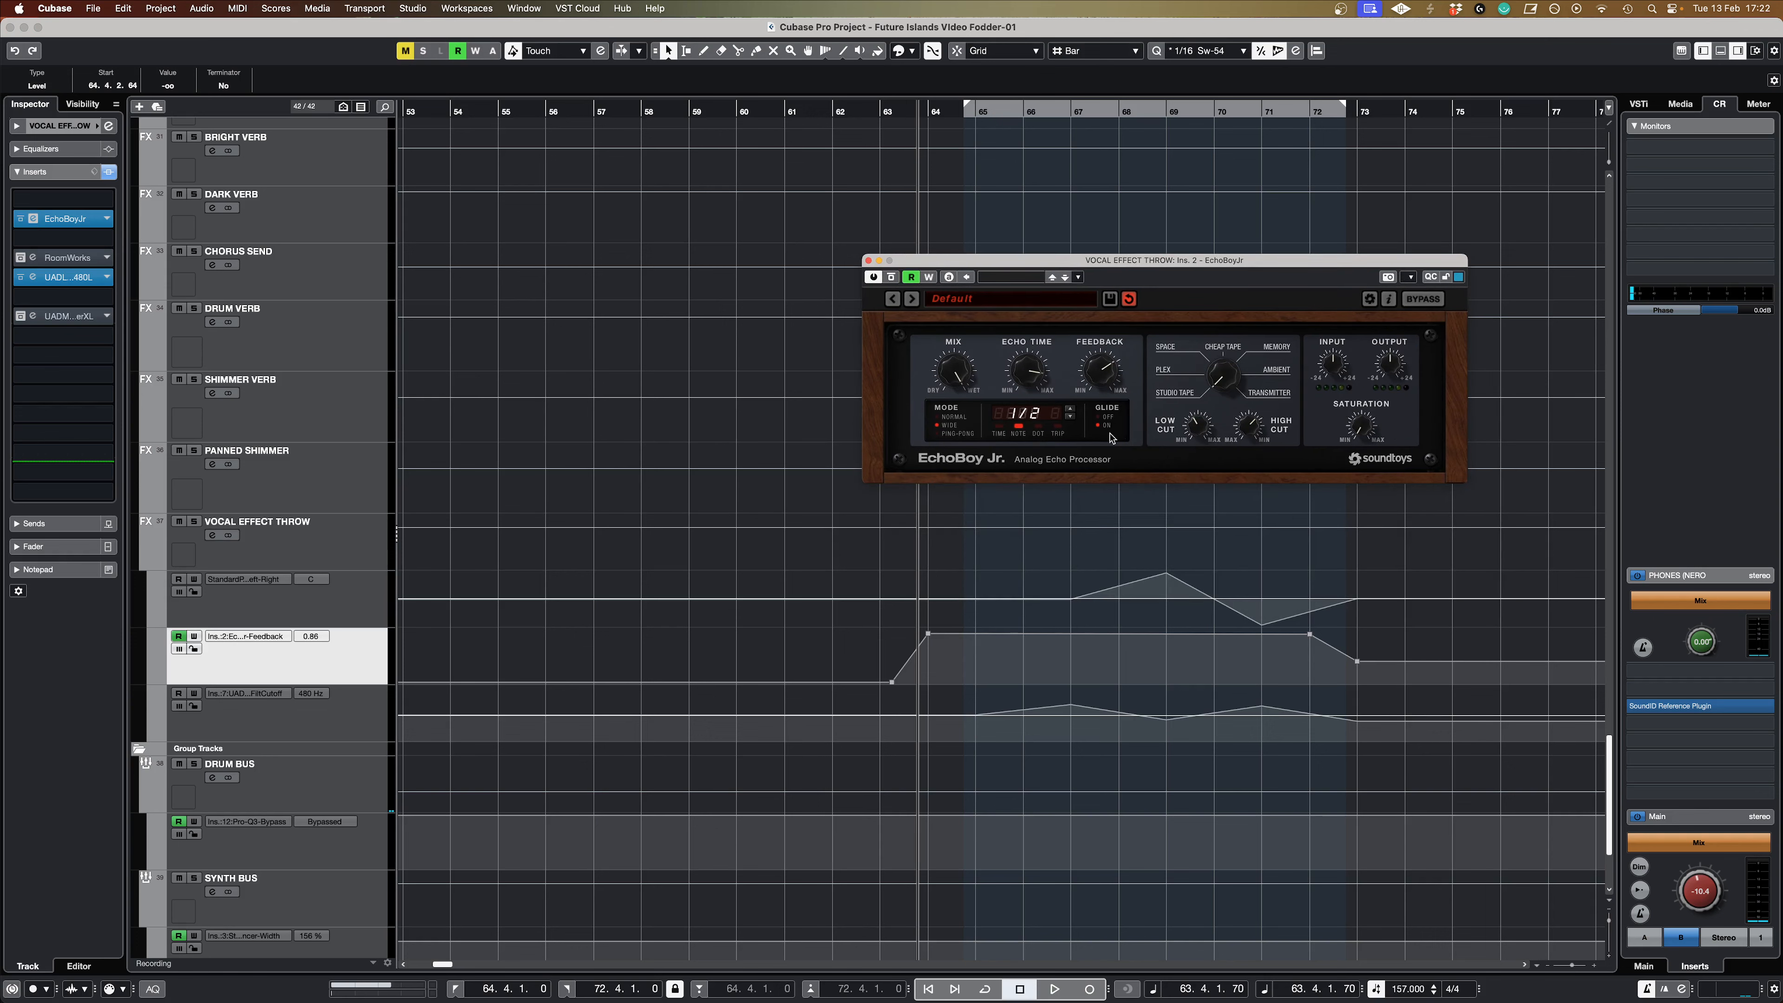
Step: Play the break past bar 74 while watching the EchoBoy Jr. feedback automation, and close the plug-in window
key("space")
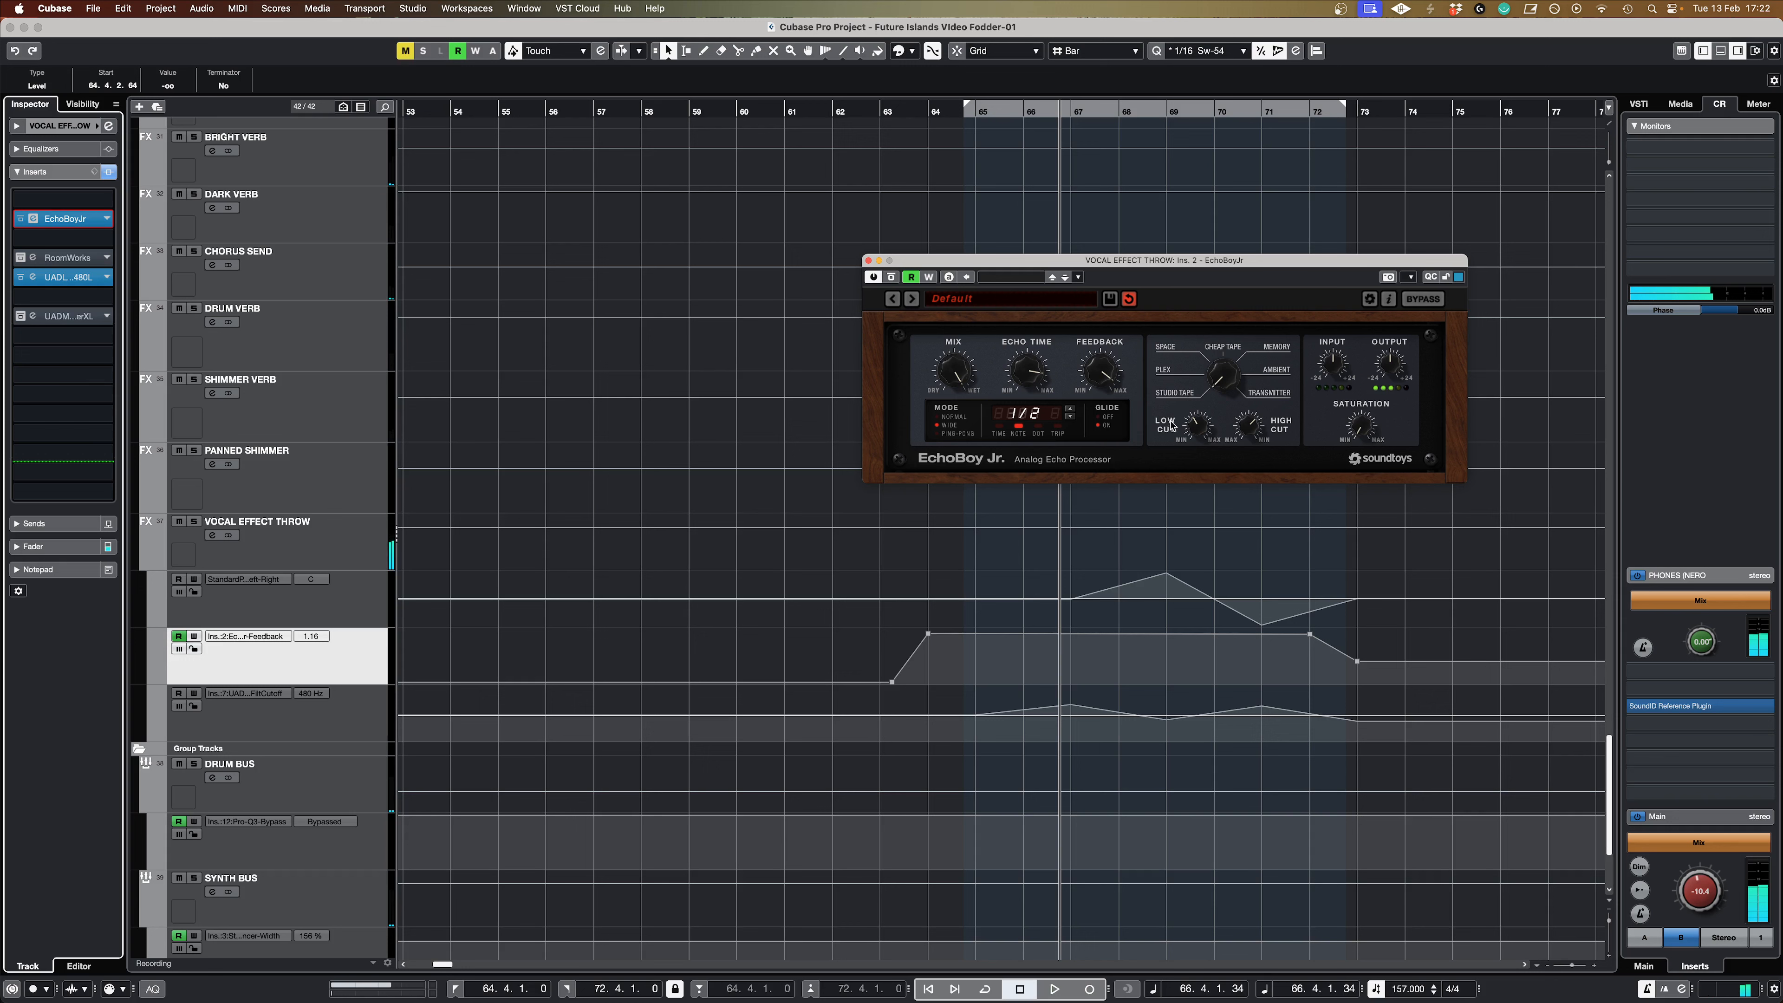
key("space")
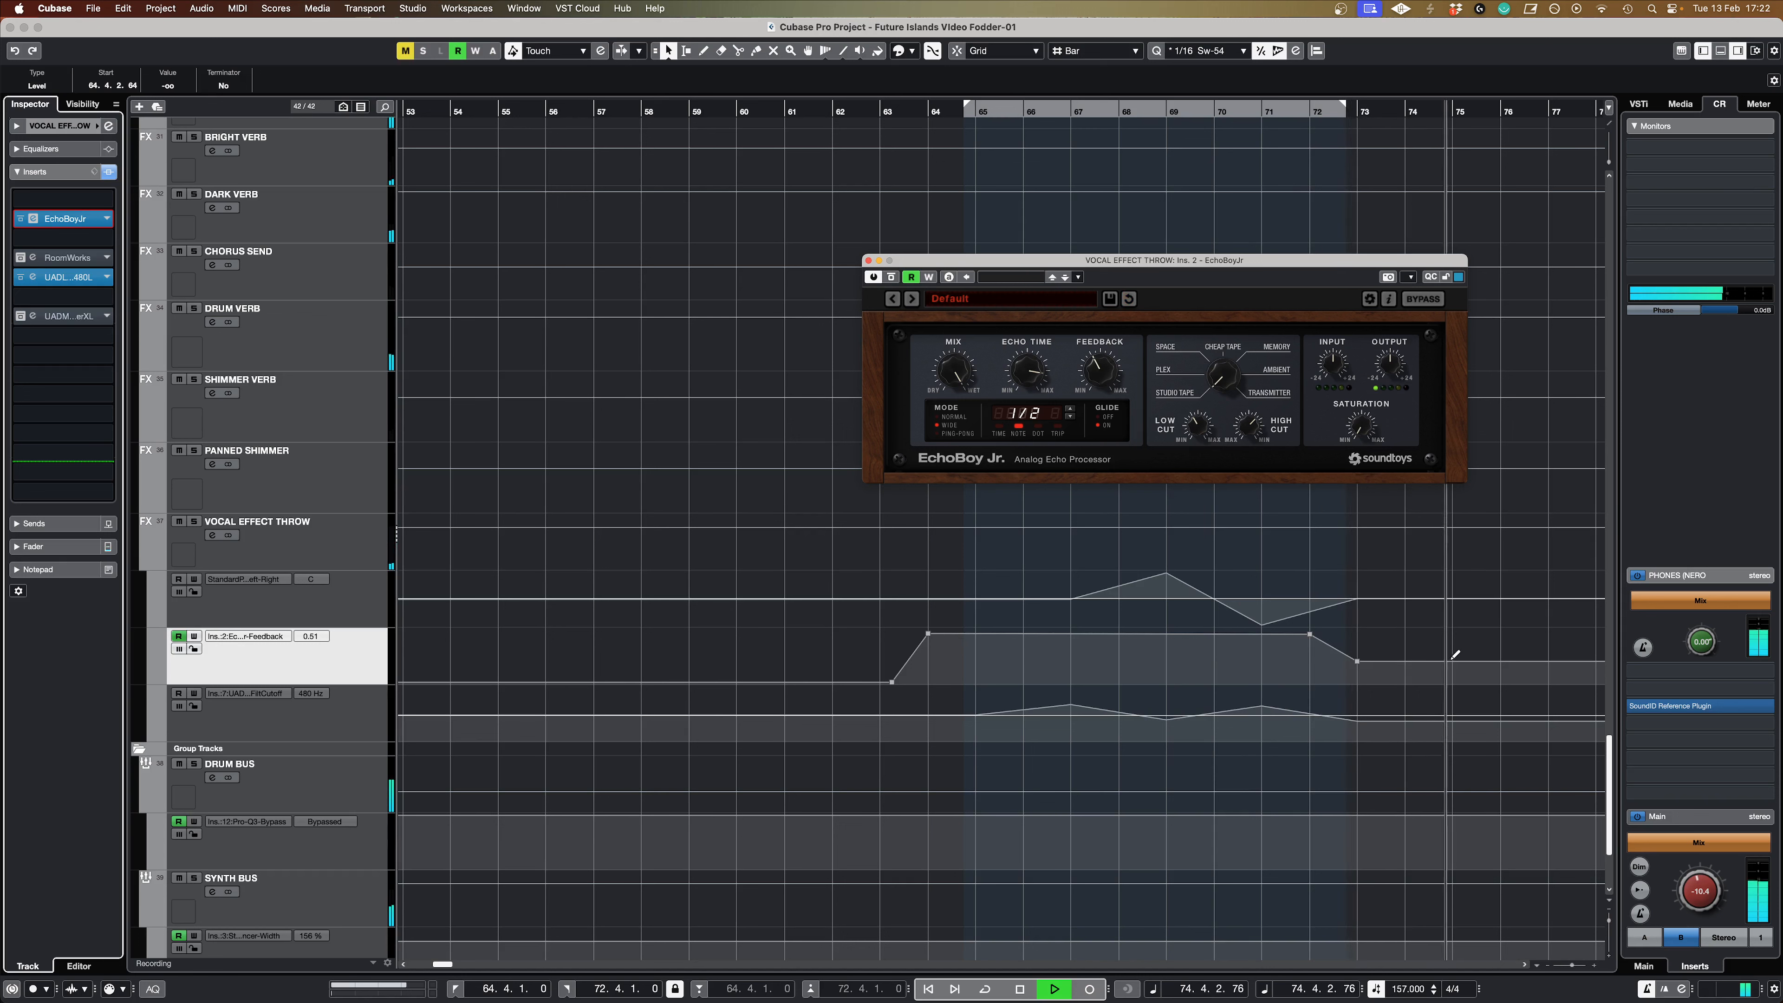
key("space")
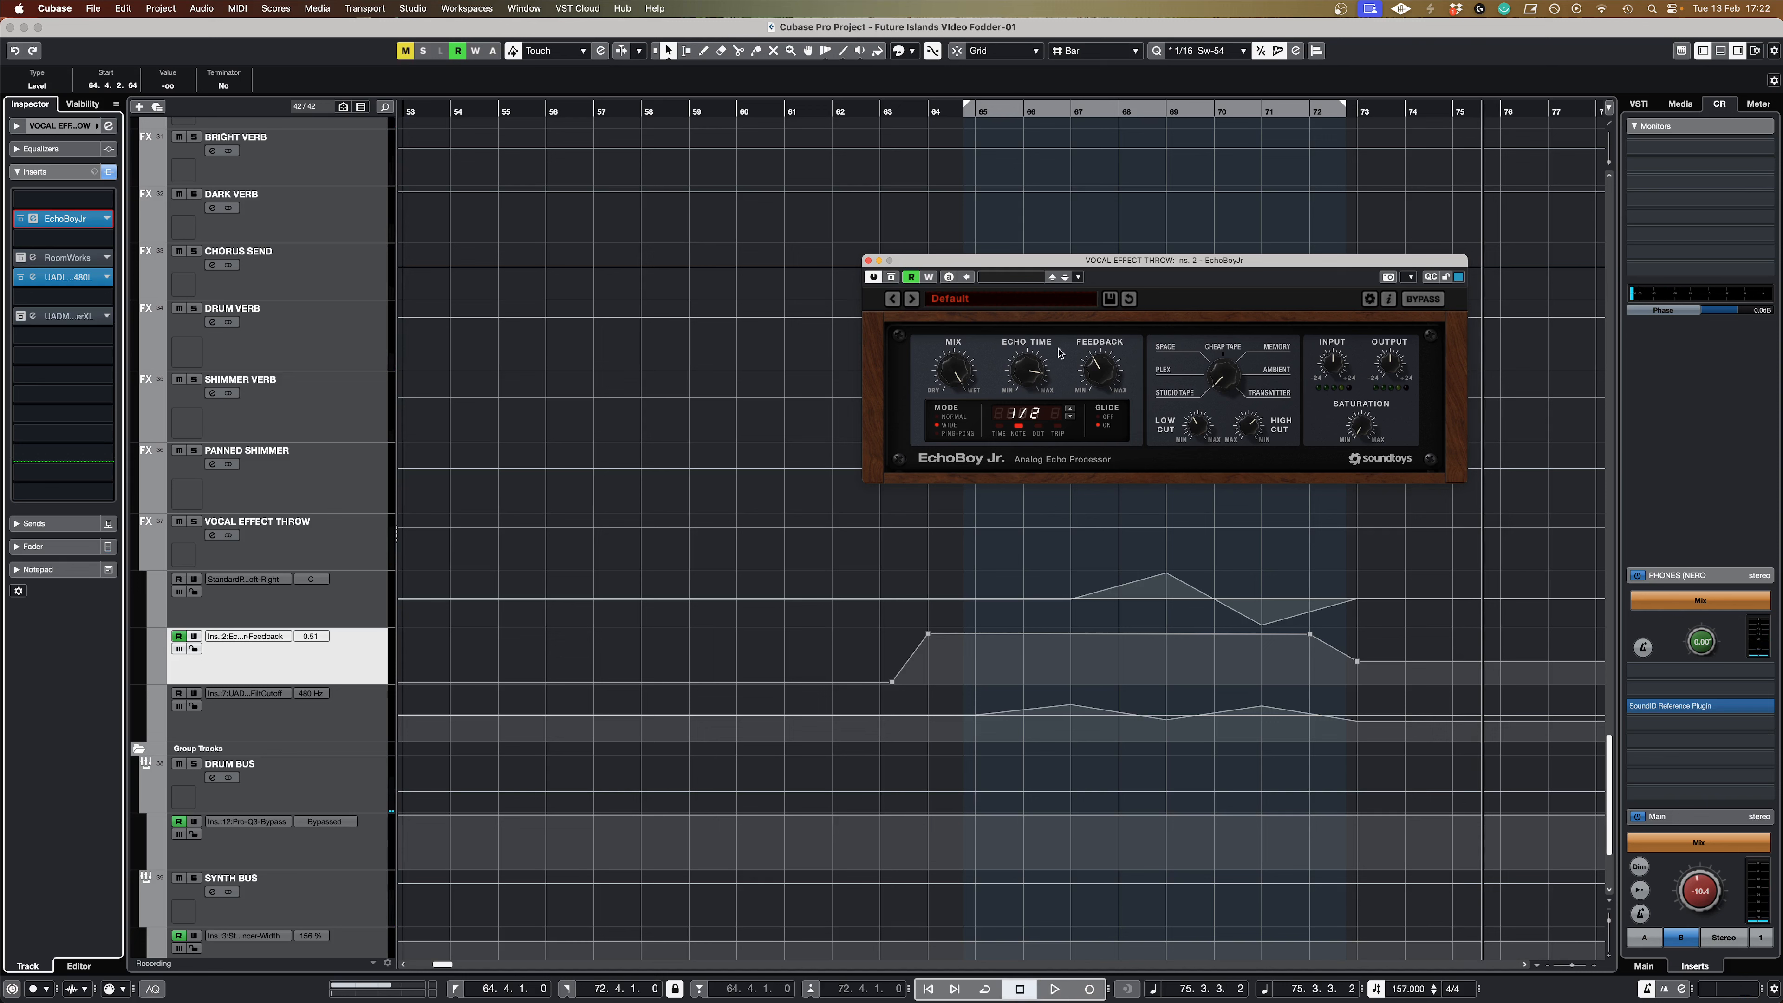
left_click(869, 261)
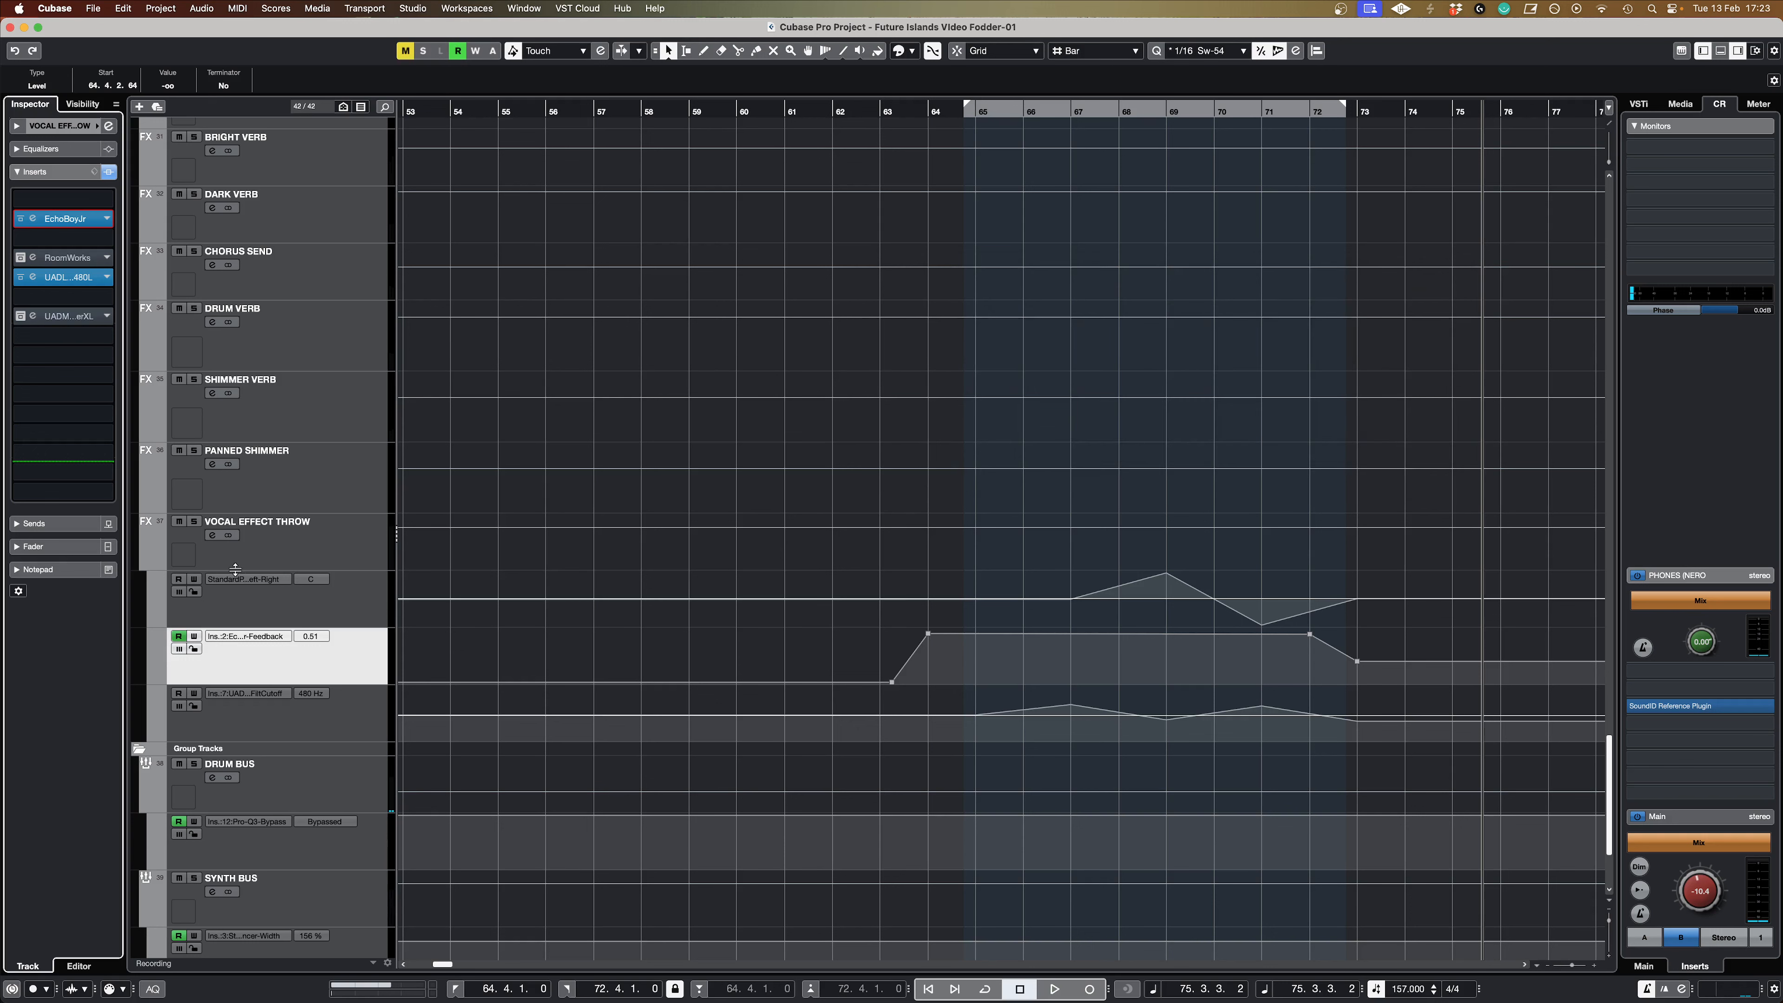
Step: Enable reading of the VOCAL EFFECT THROW left-right pan automation with filter cutoff reading off, and play from around bar 63 past bar 73
left_click(176, 580)
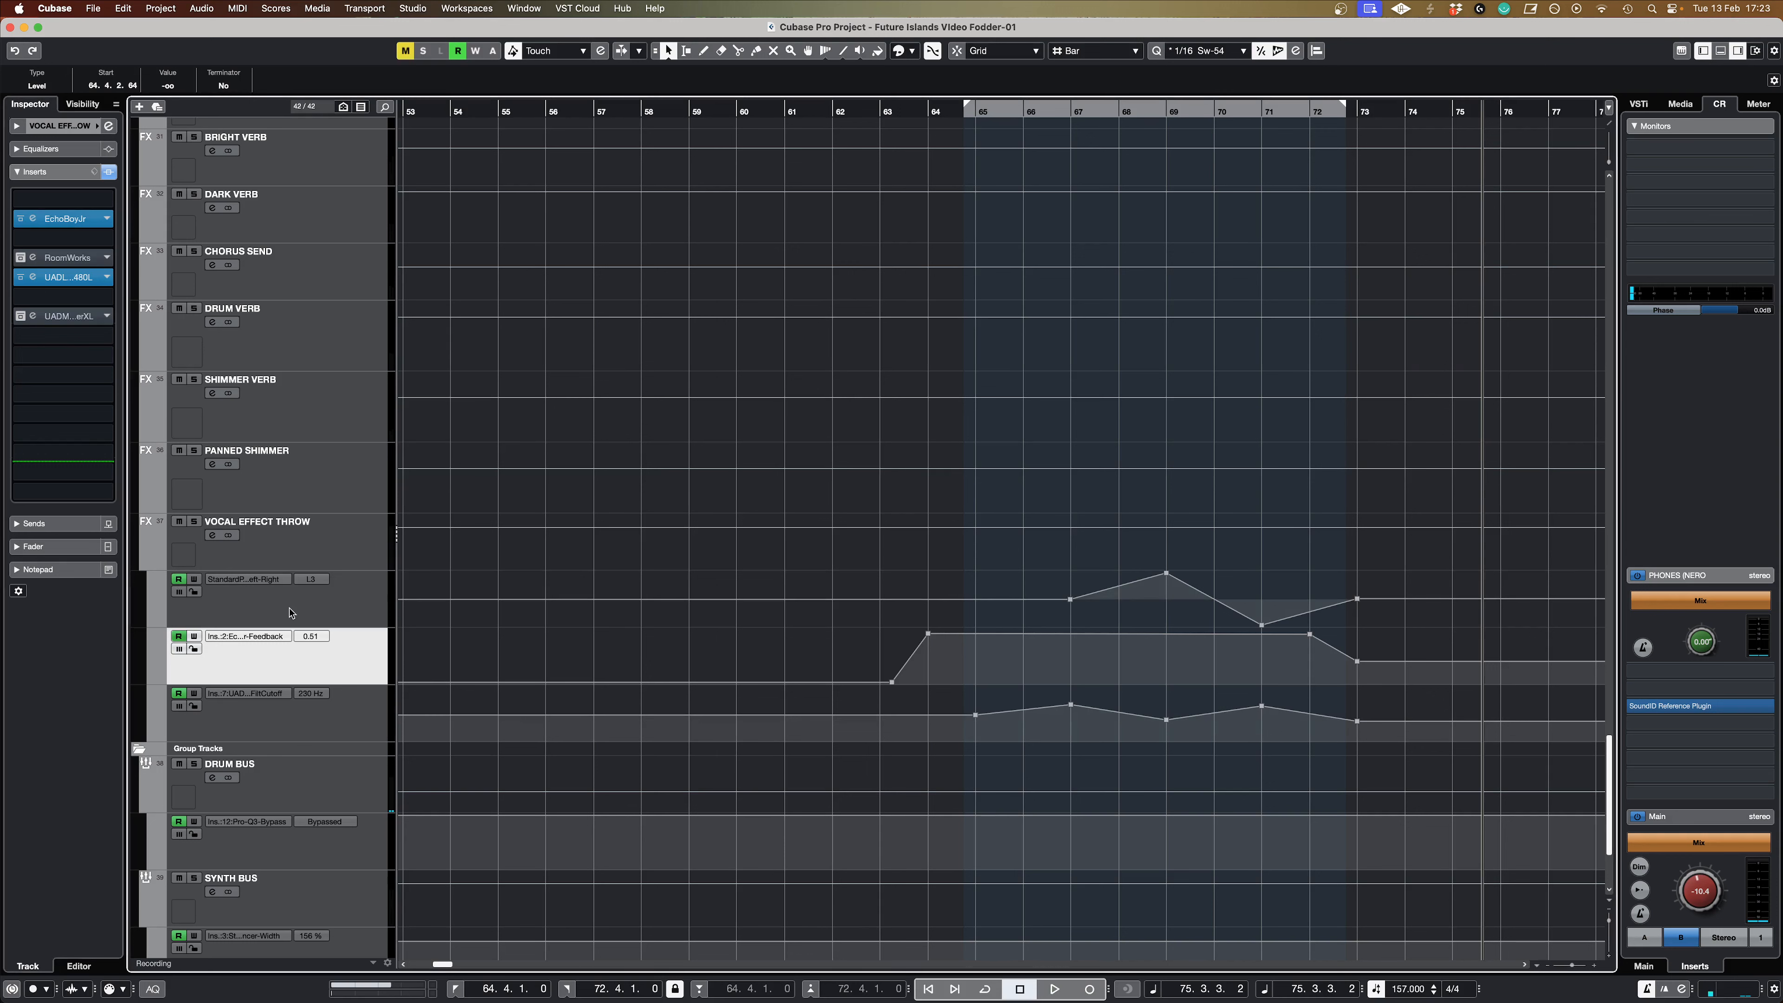
left_click(179, 693)
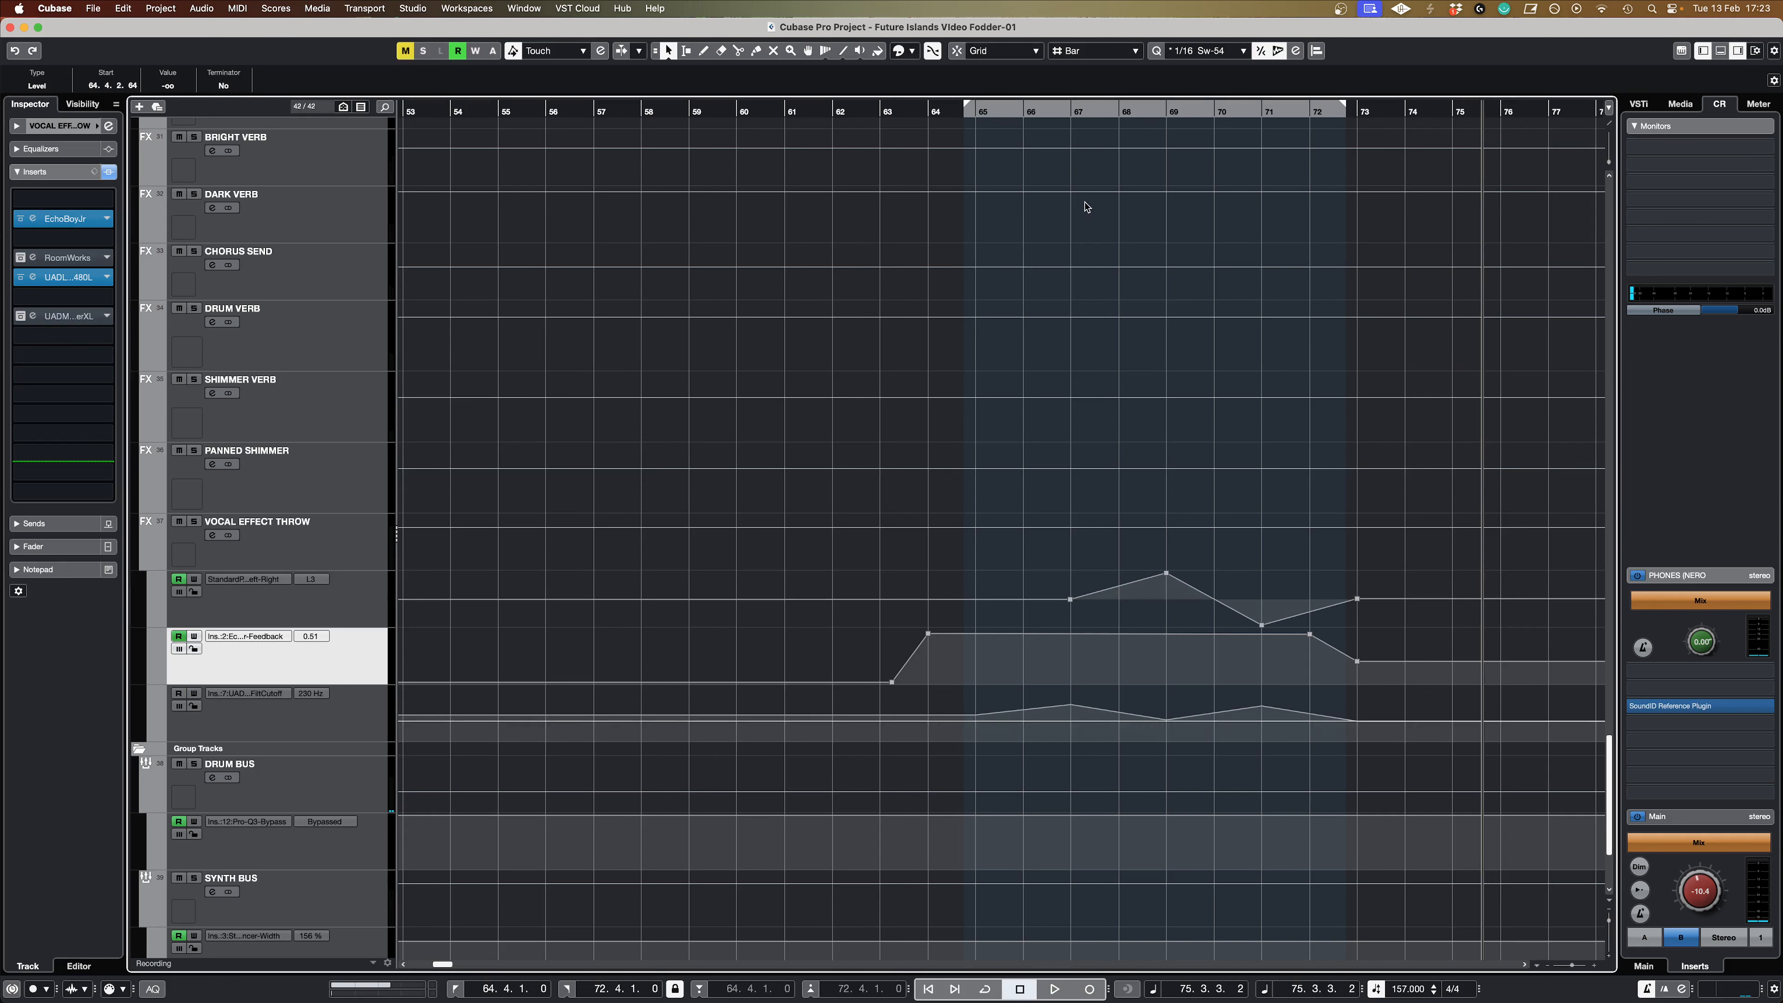
left_click(966, 119)
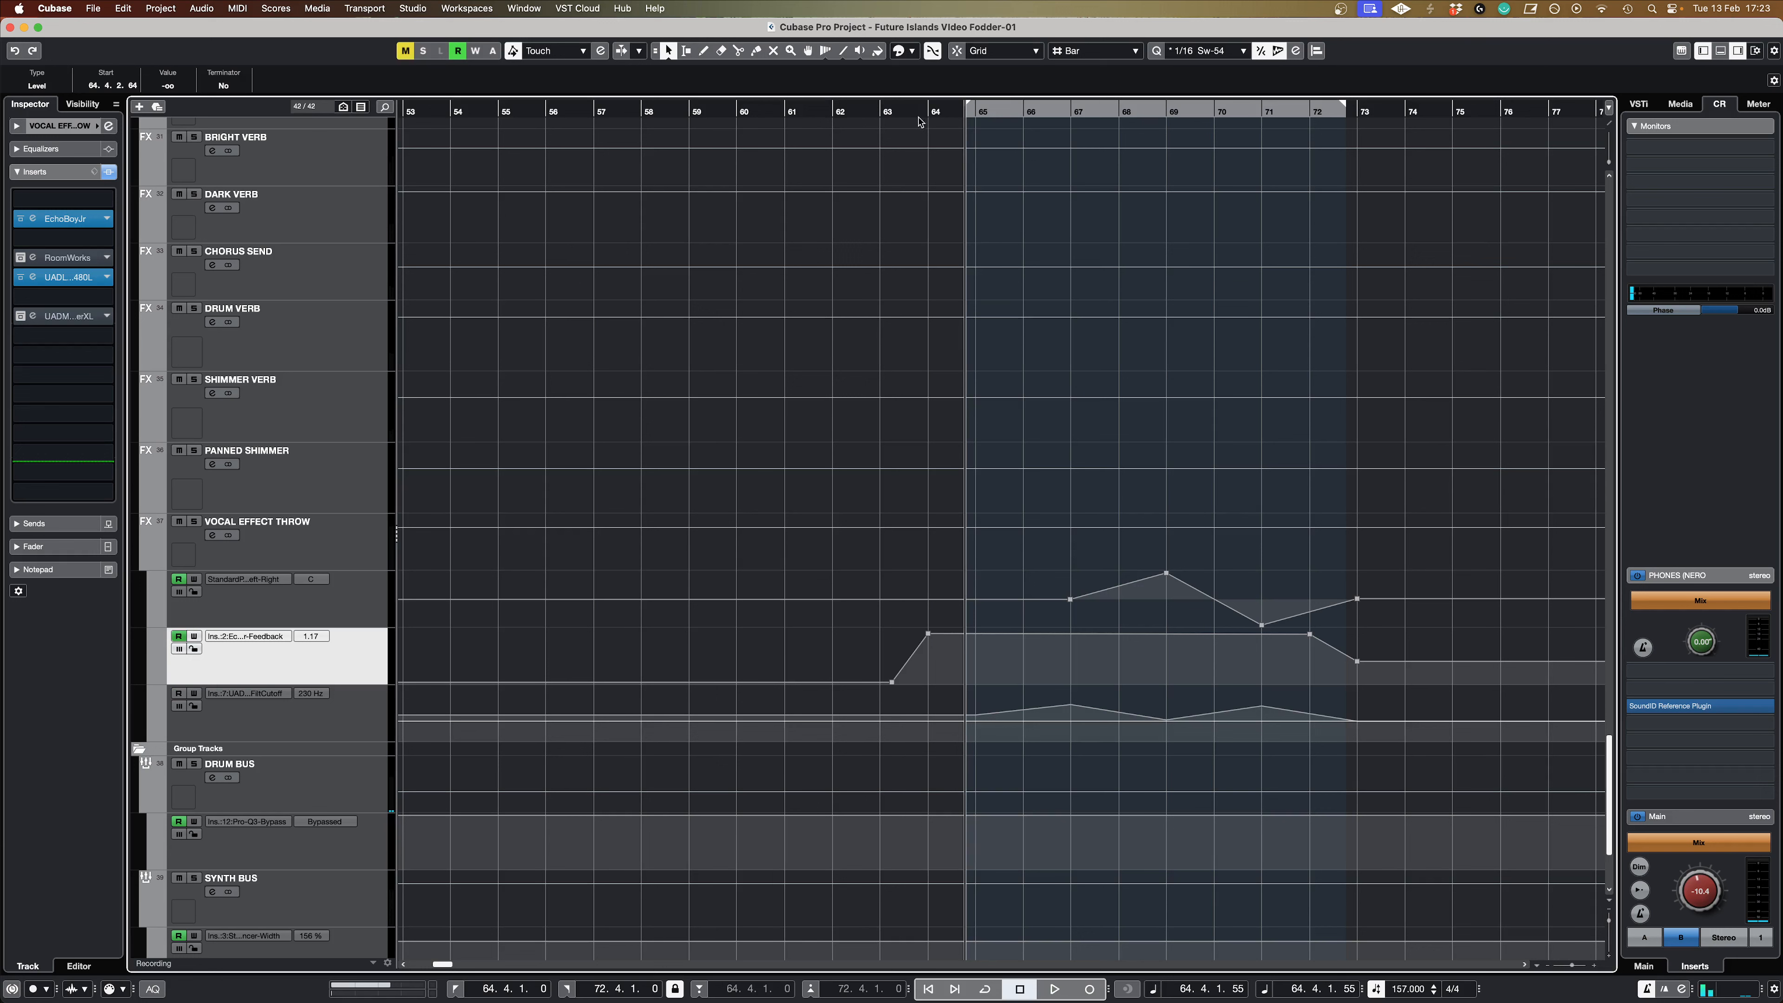
left_click(889, 116)
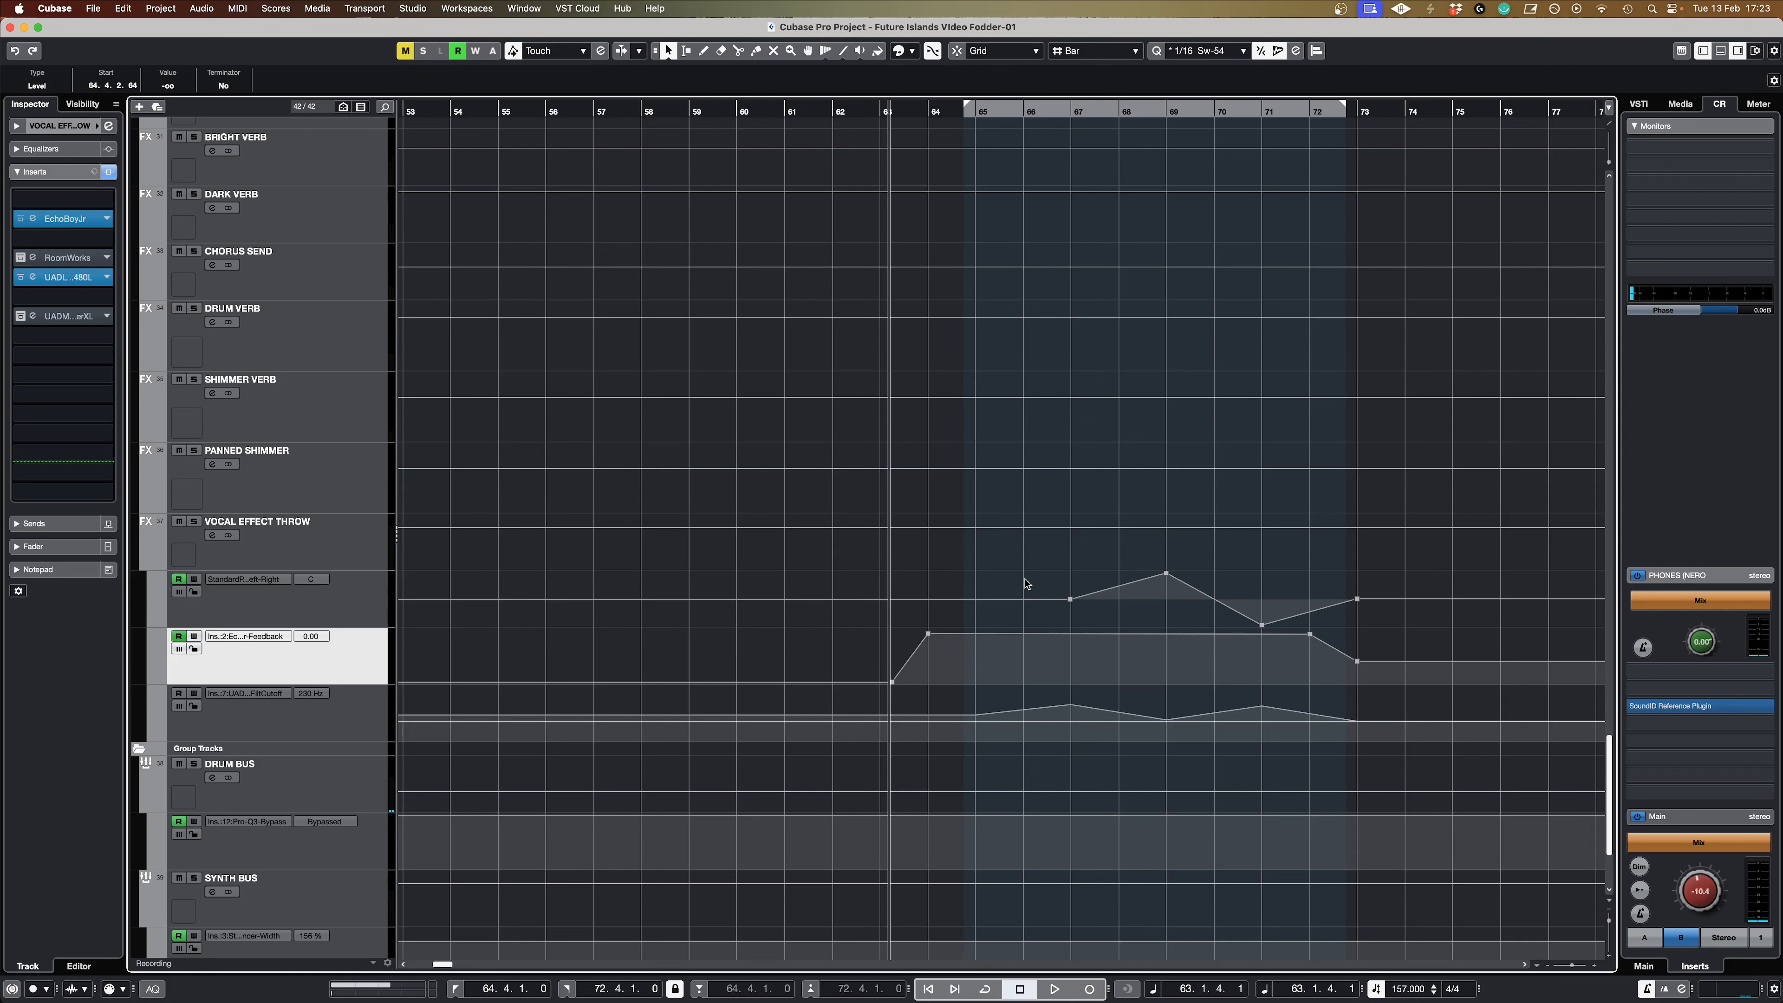
key("space")
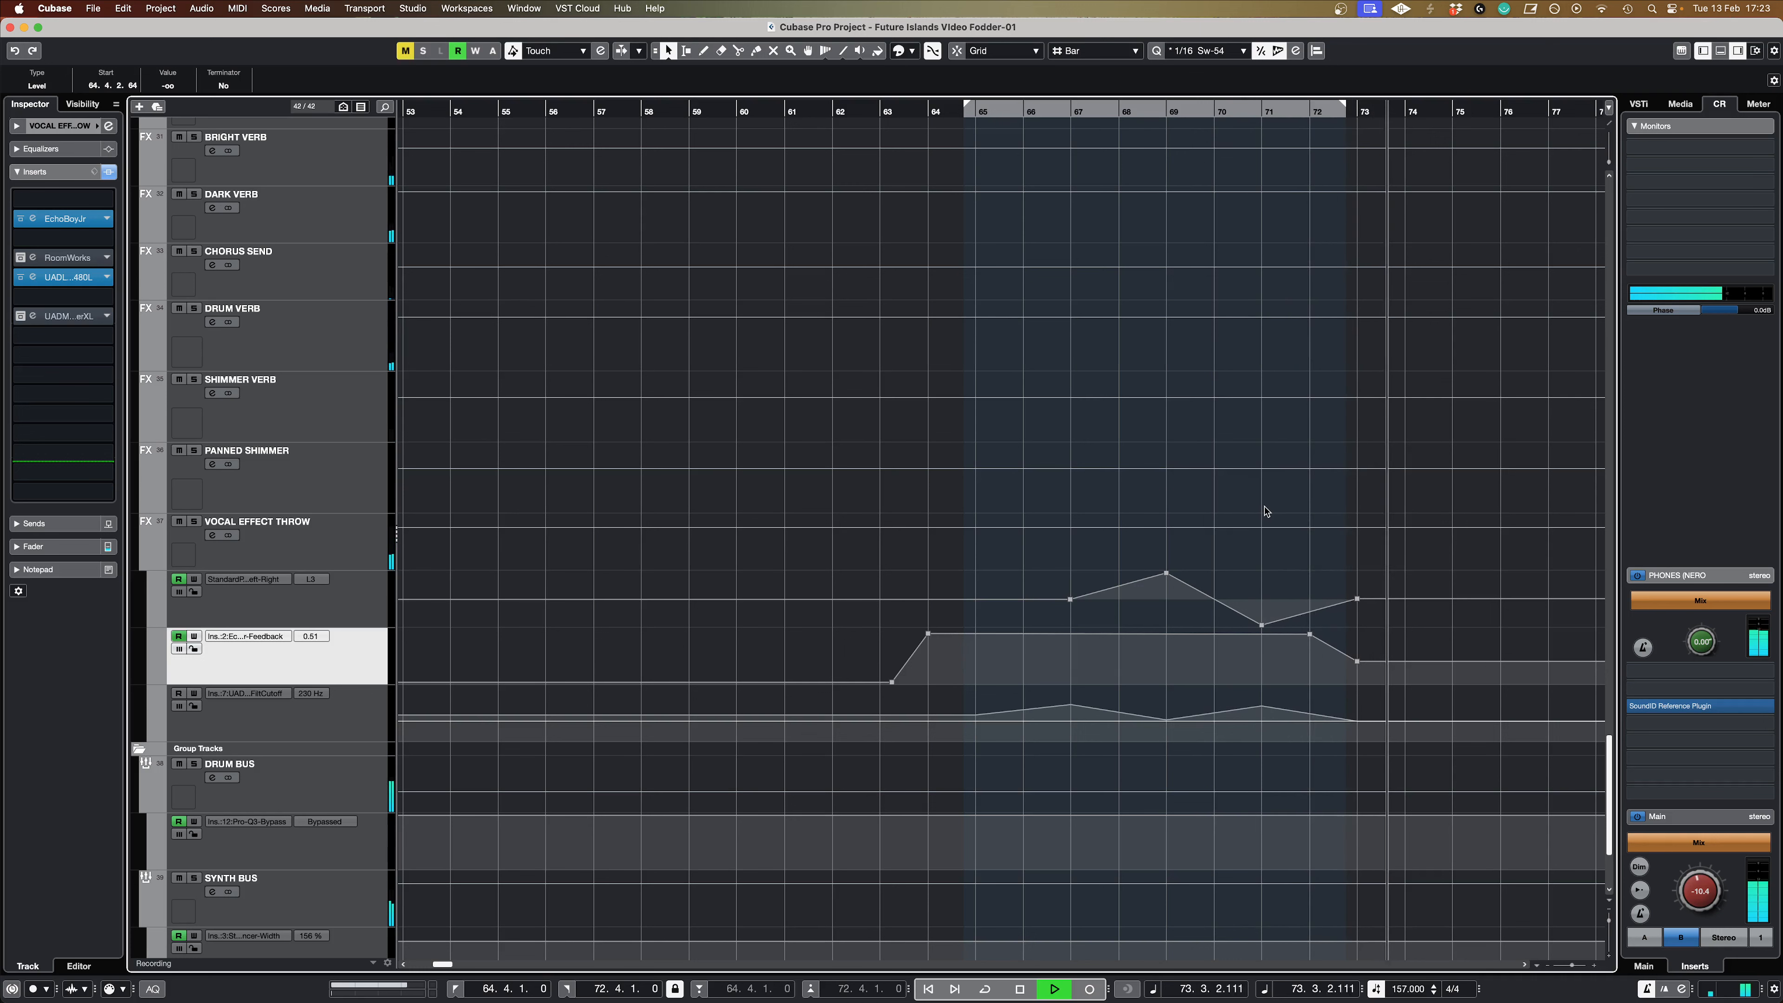
key("space")
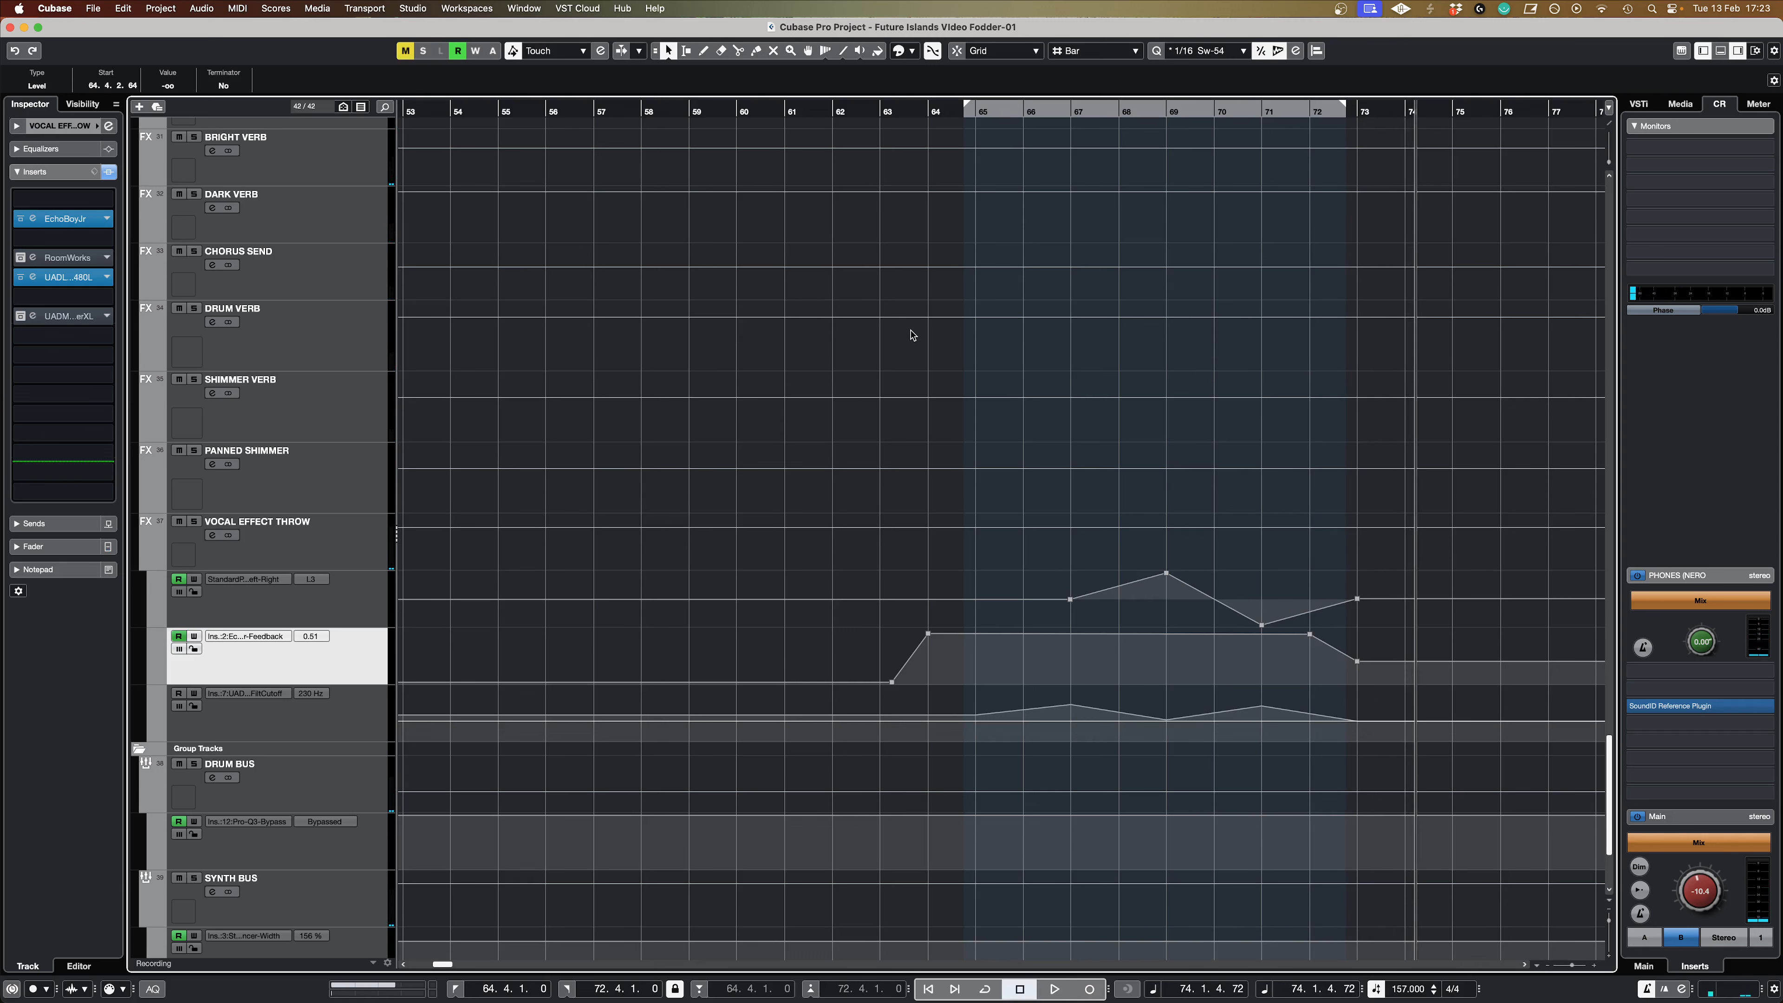
Step: Activate the UAD Moog Multimode Filter XL insert, move its window above the lanes and enable reading of the filter cutoff automation
key("Down")
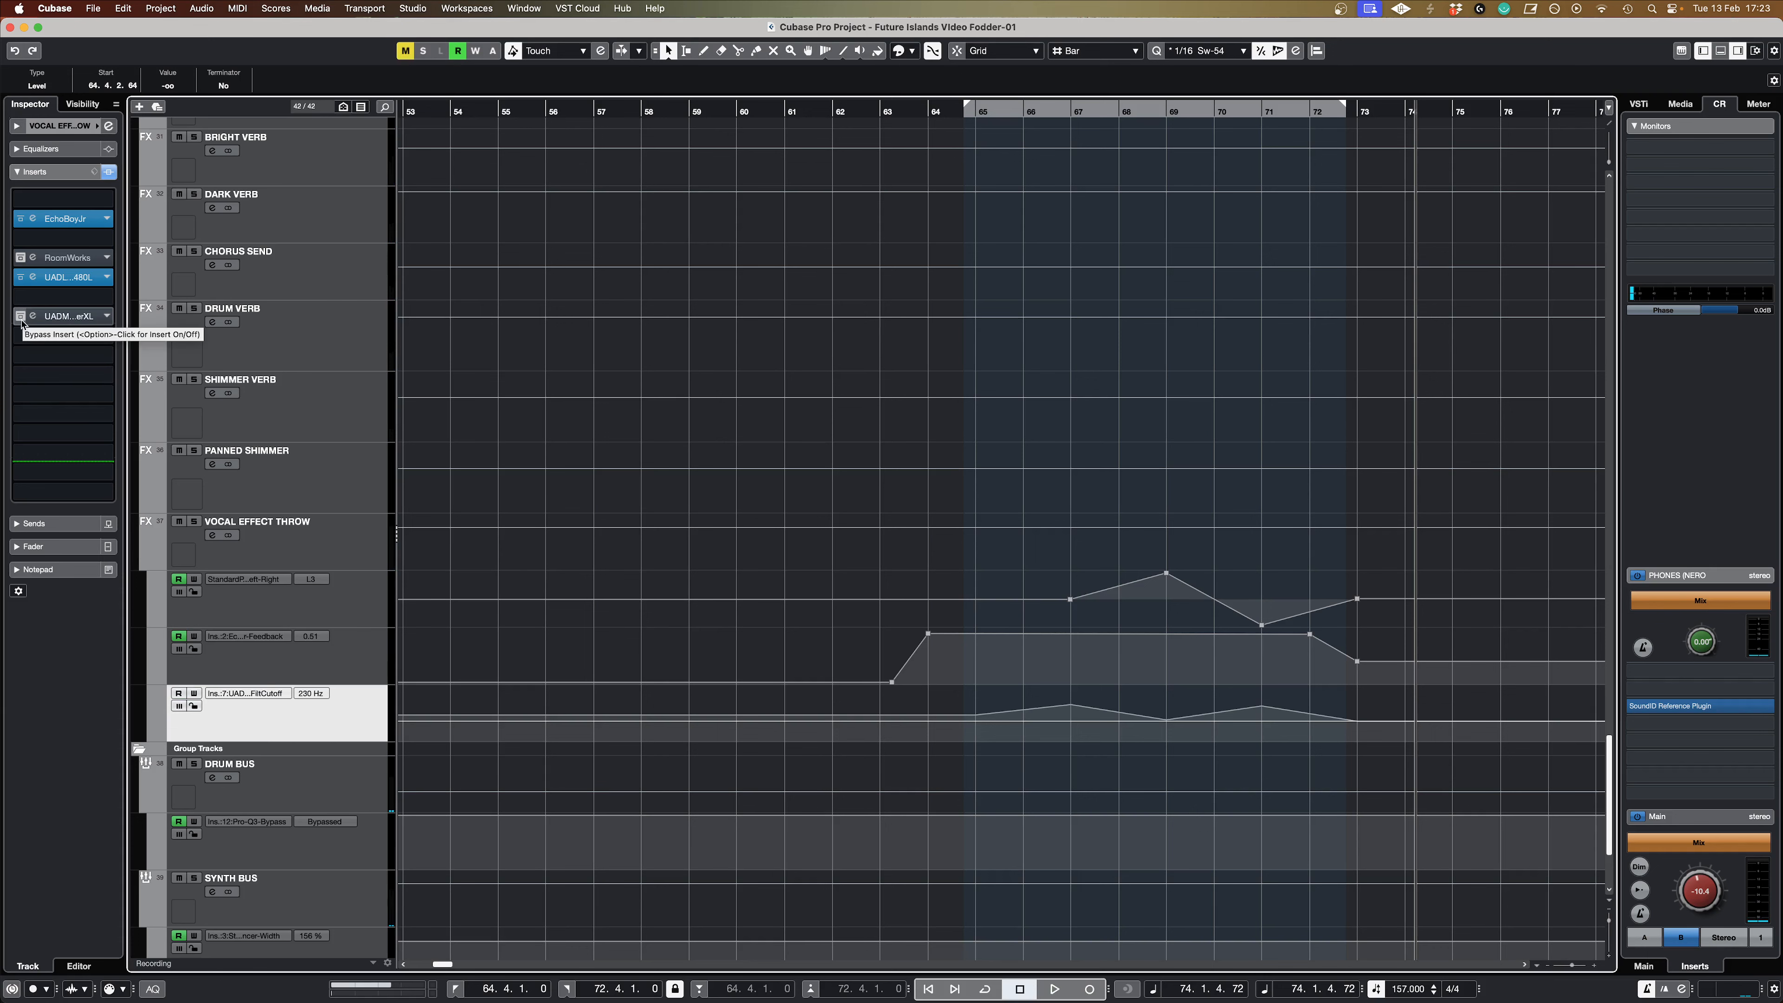
left_click(21, 317)
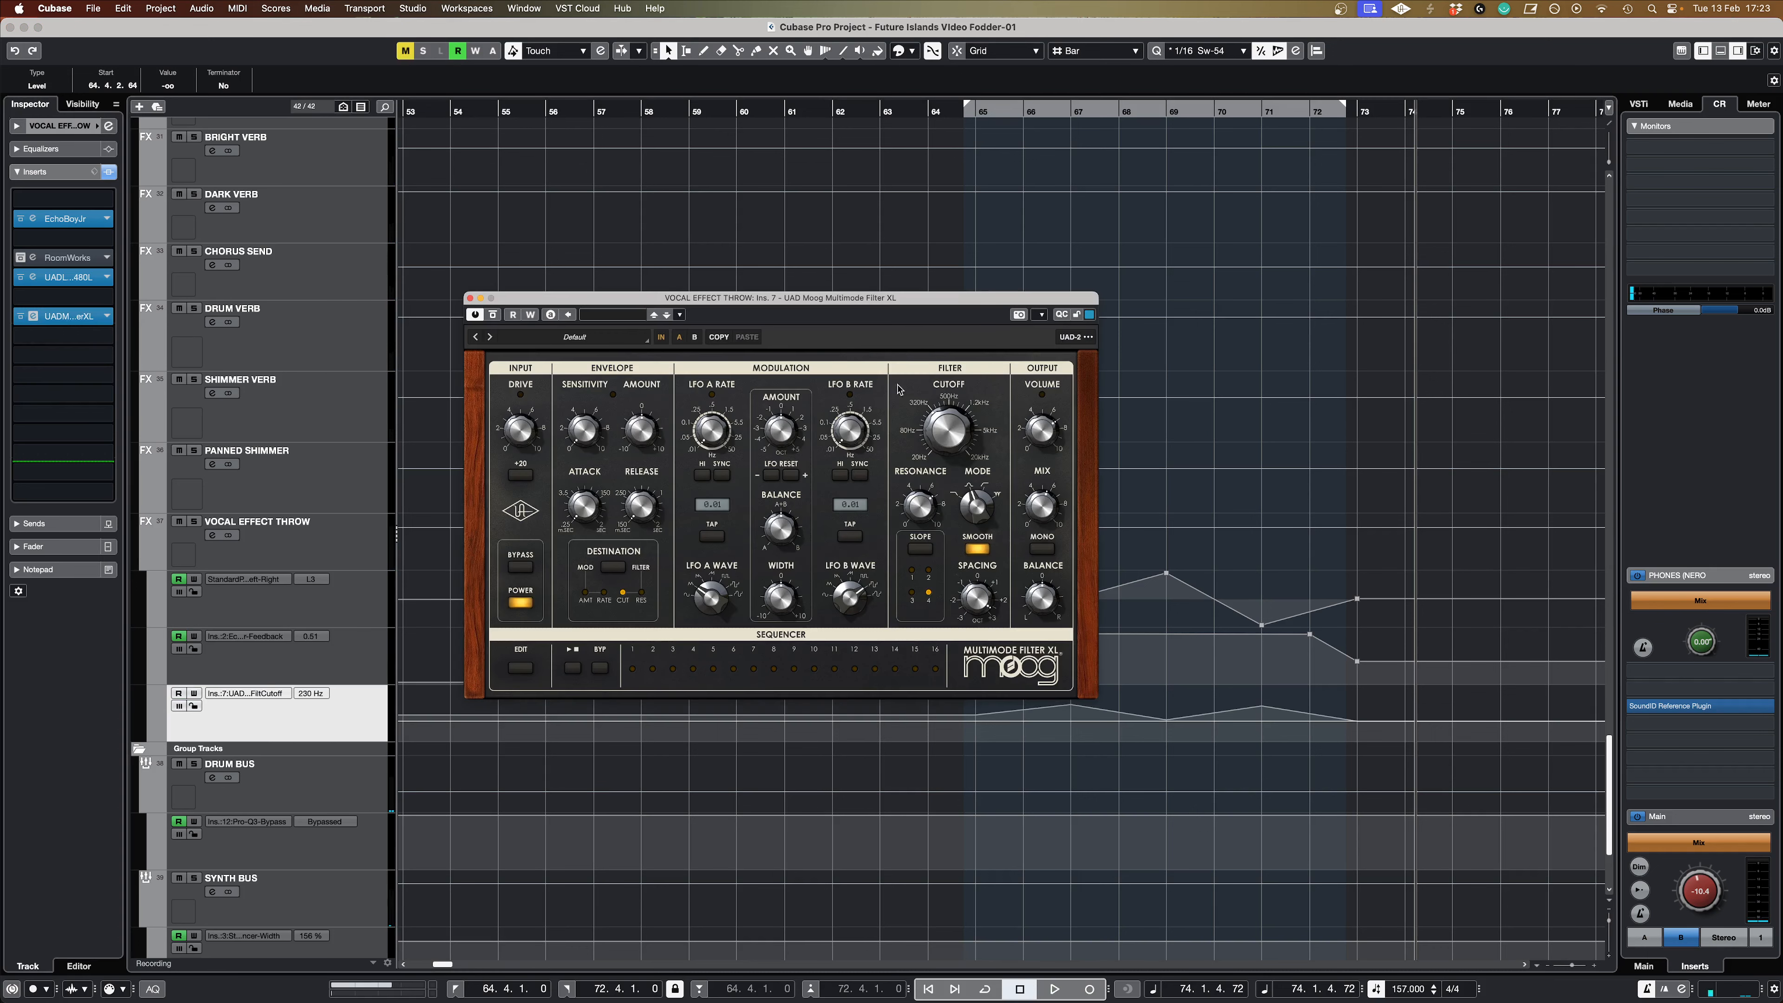
left_click_drag(906, 296, 892, 166)
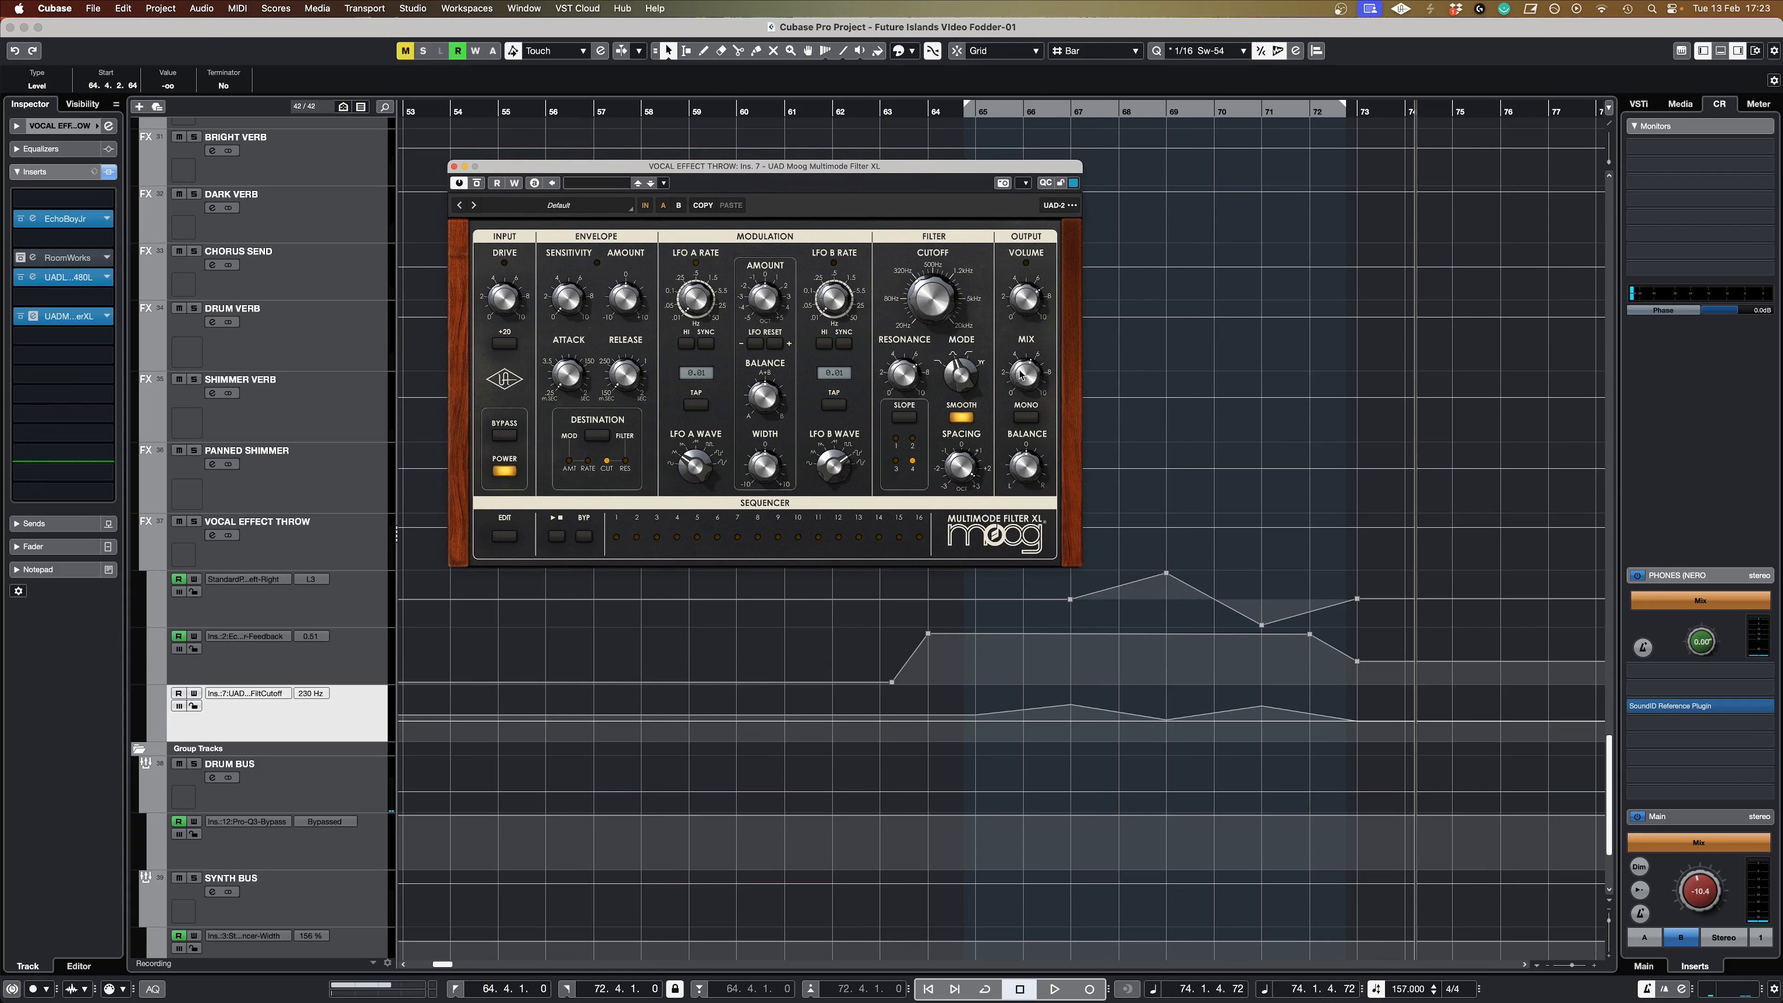
left_click(768, 675)
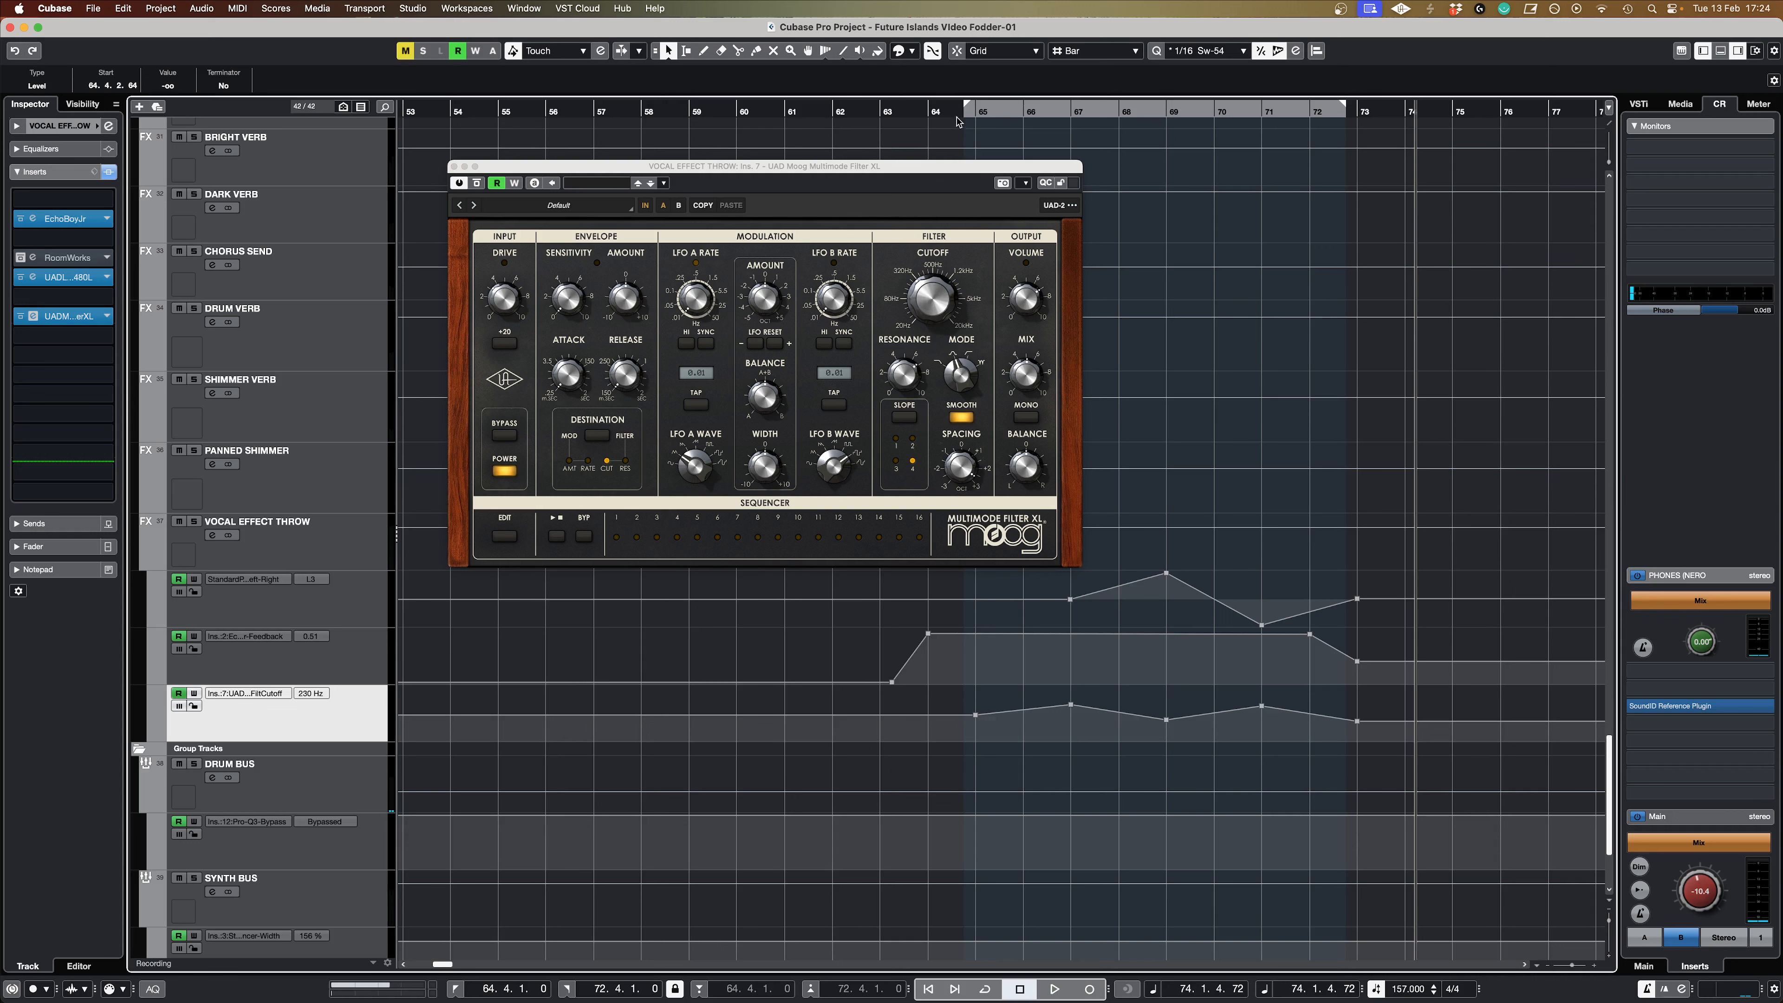
Step: Play from around bar 63 past bar 74 to hear the filter cutoff automation, and close the Moog filter window
left_click_drag(958, 120, 909, 112)
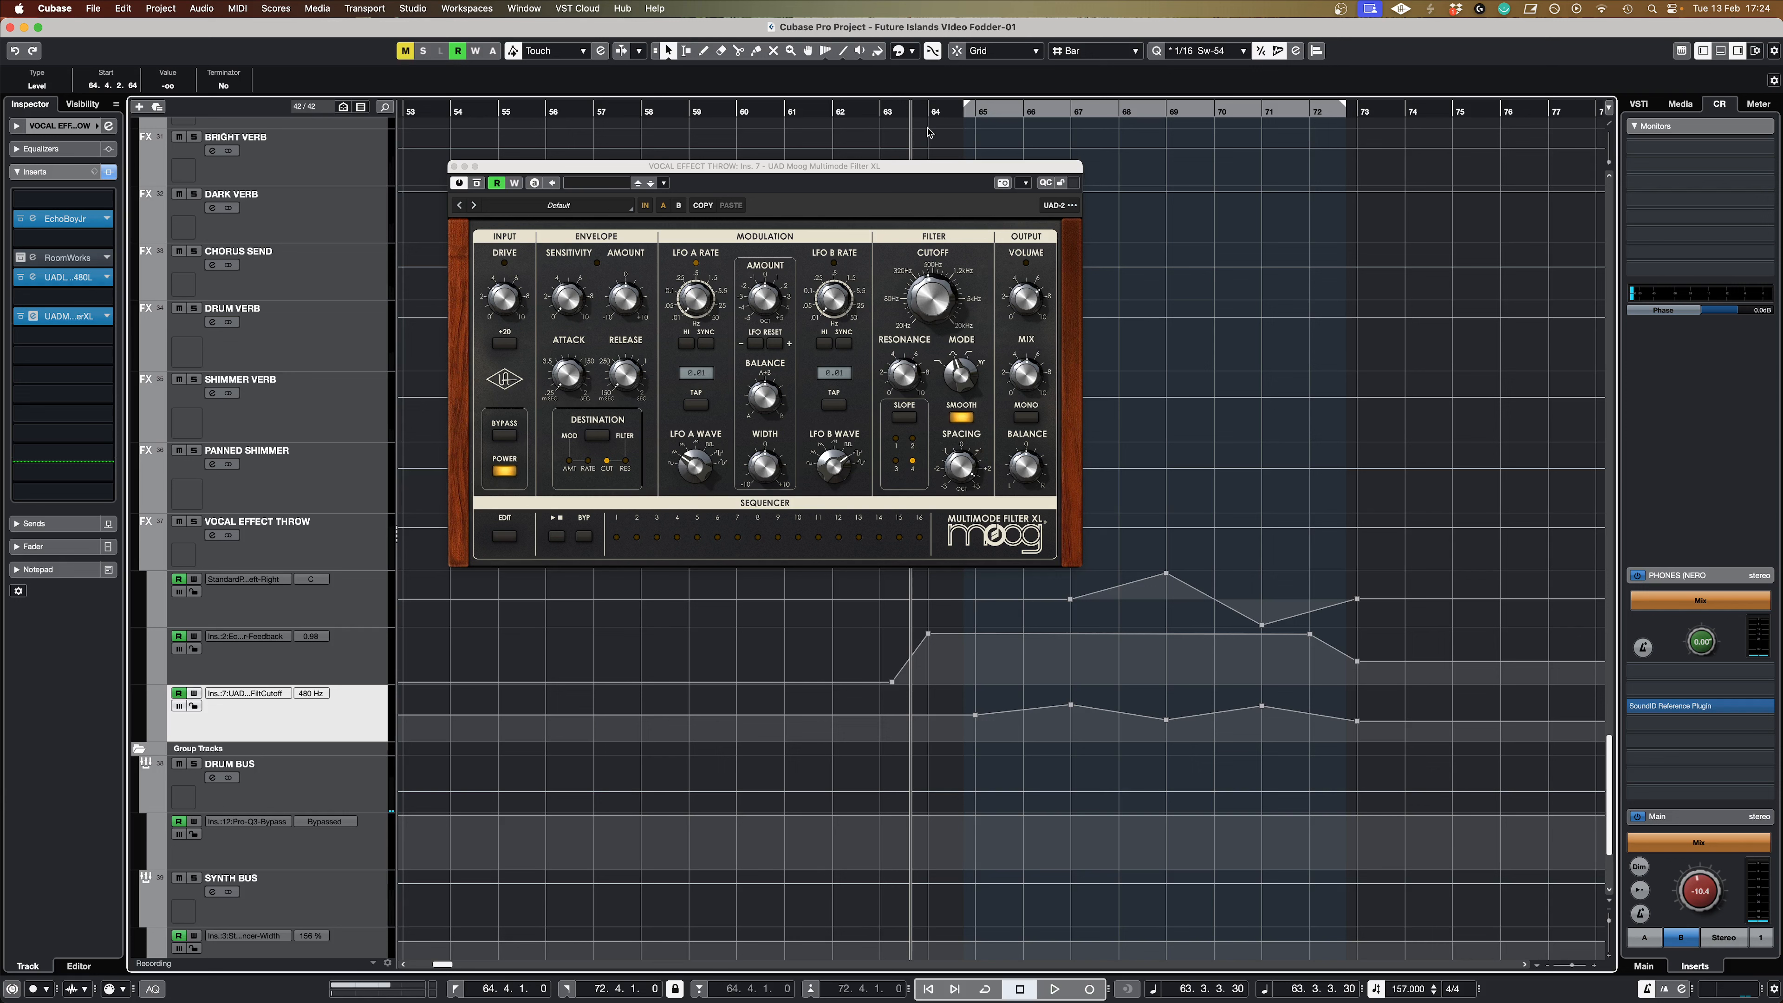
key("space")
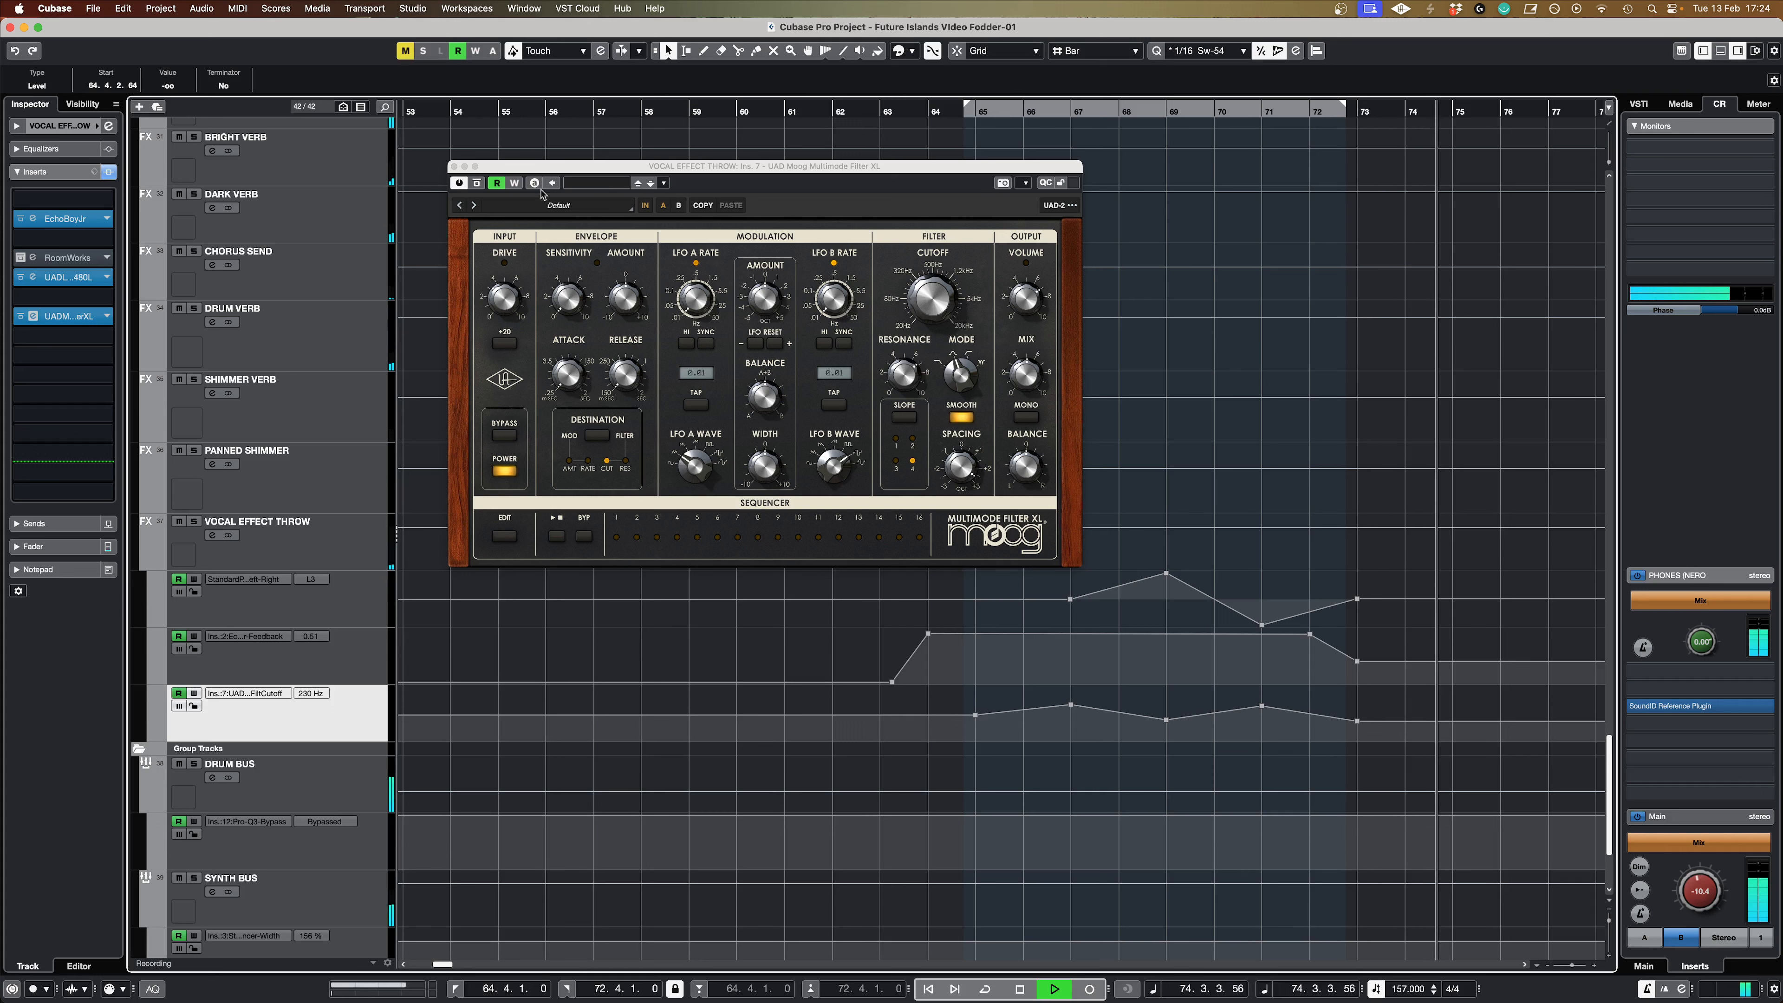
key("space")
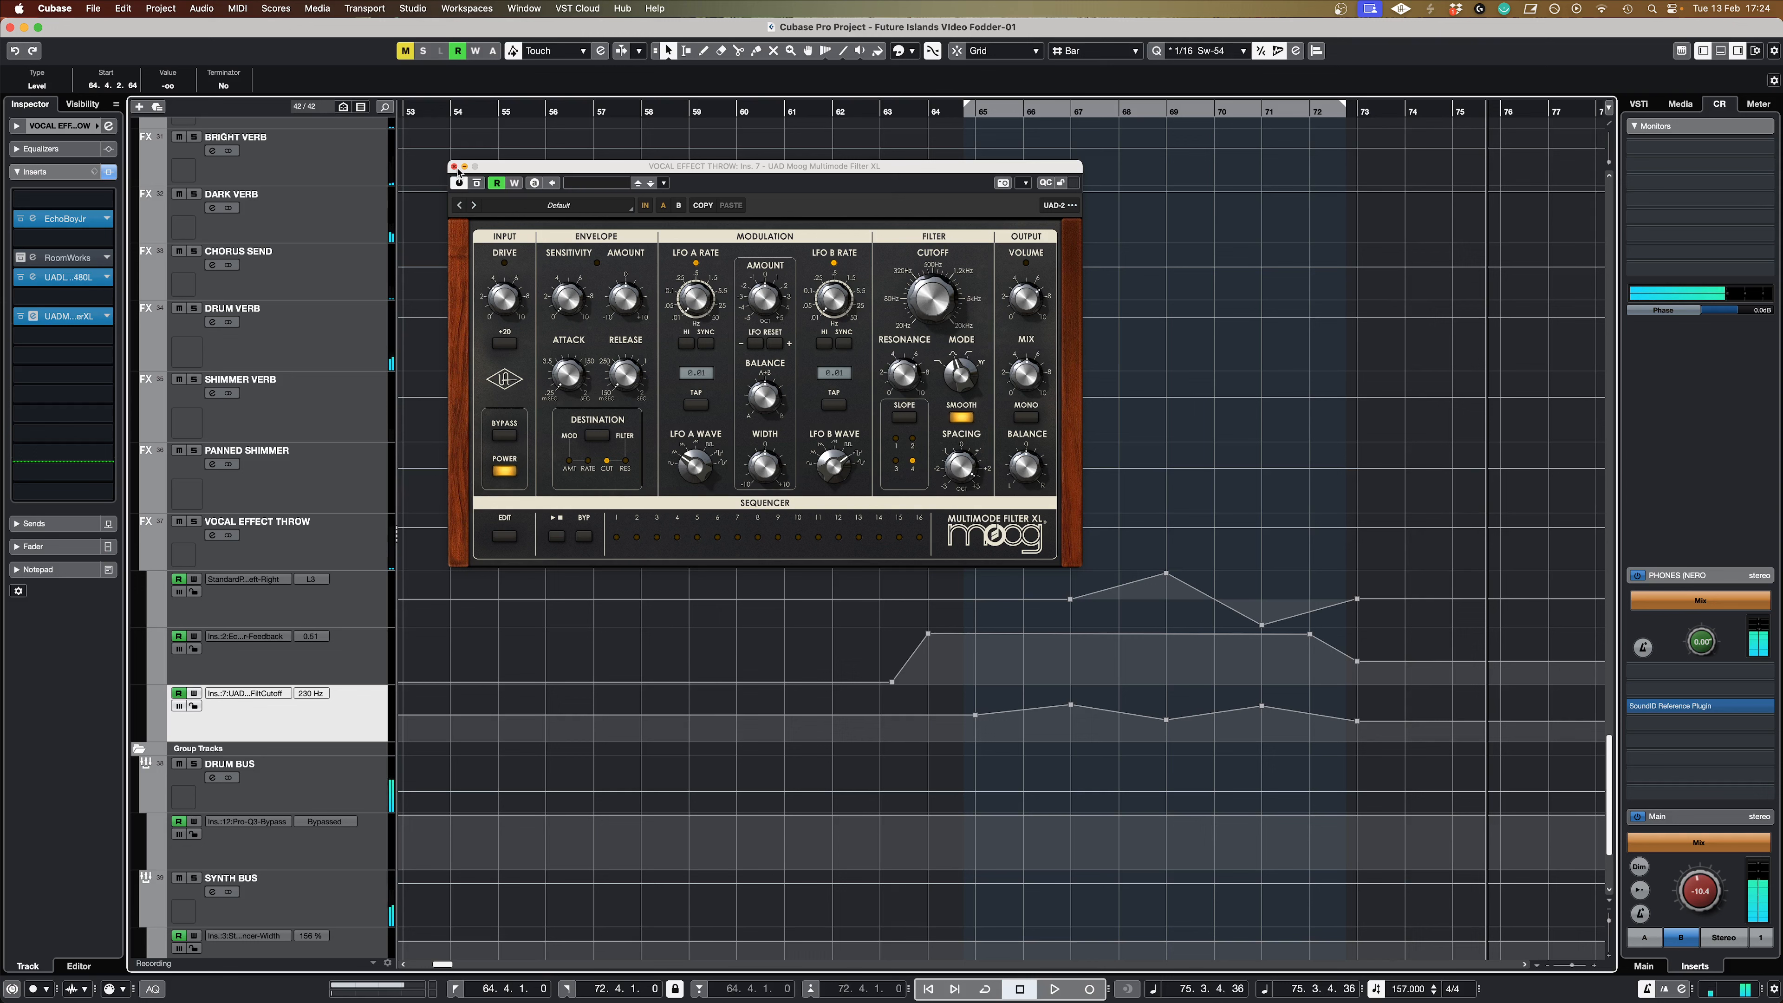
left_click(453, 166)
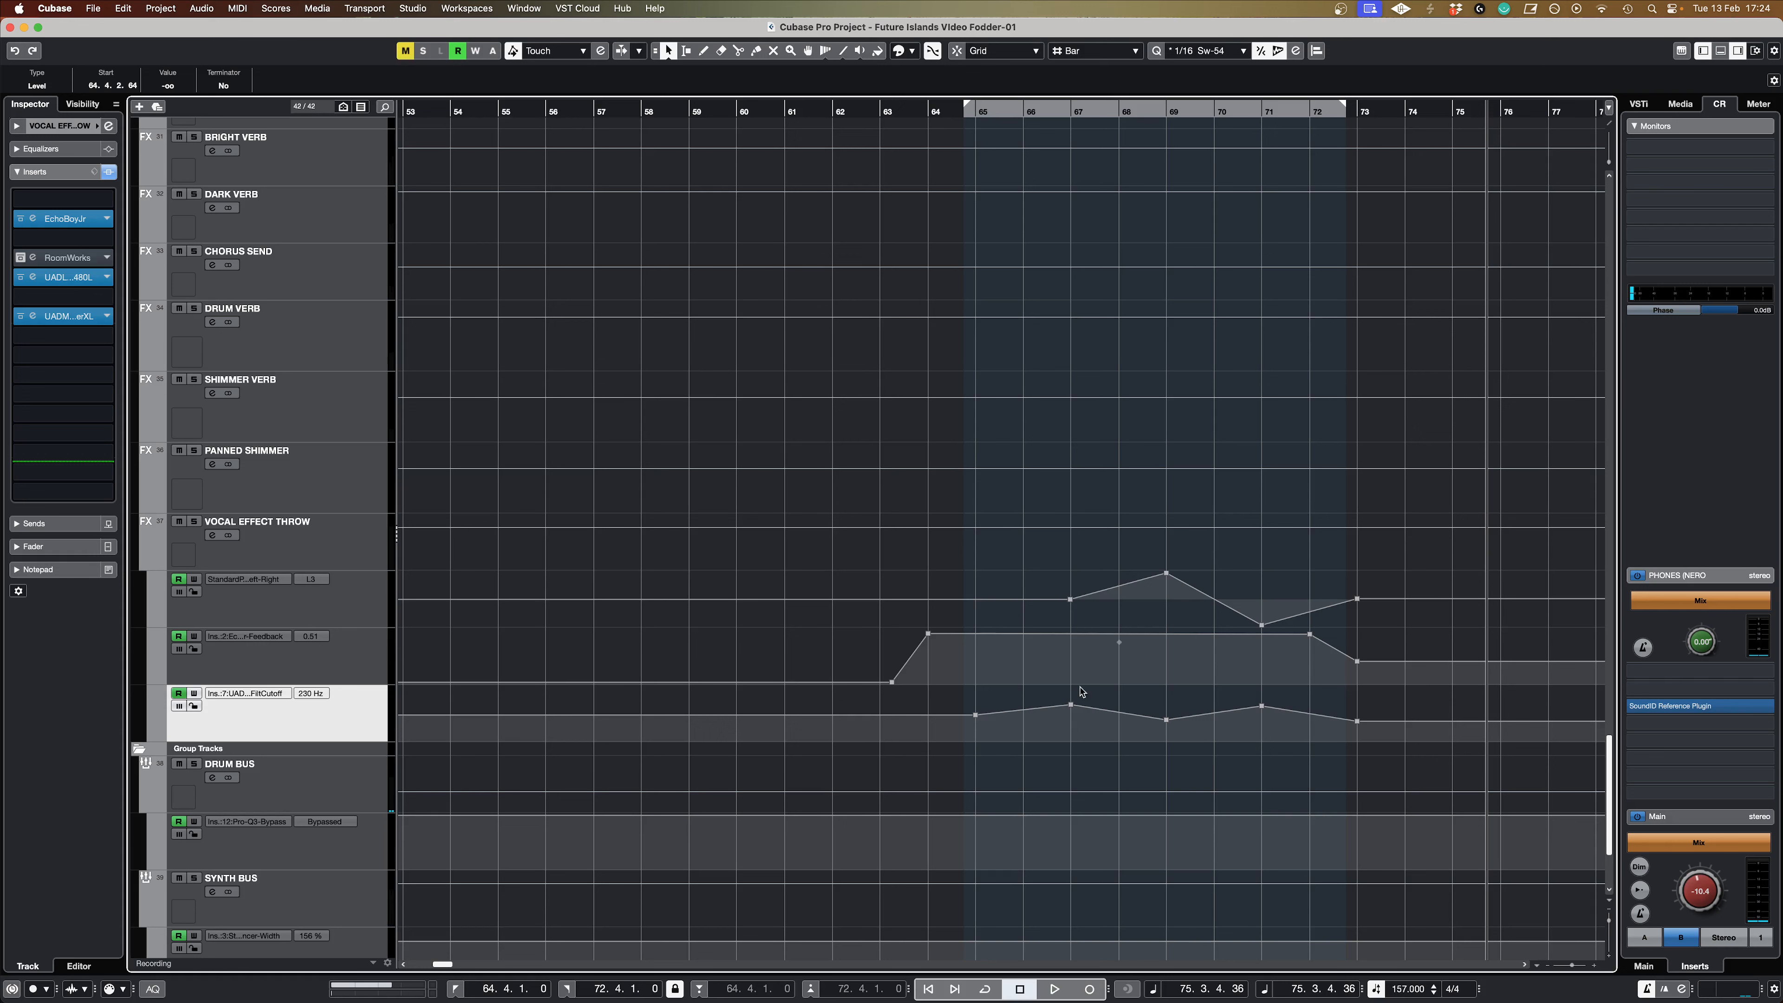
Step: Select the Chorus JUN-6 mix automation lane of LEAD VOX 1, open that insert's window and move it off the vocal clip
scroll(1057, 727, "up", 20)
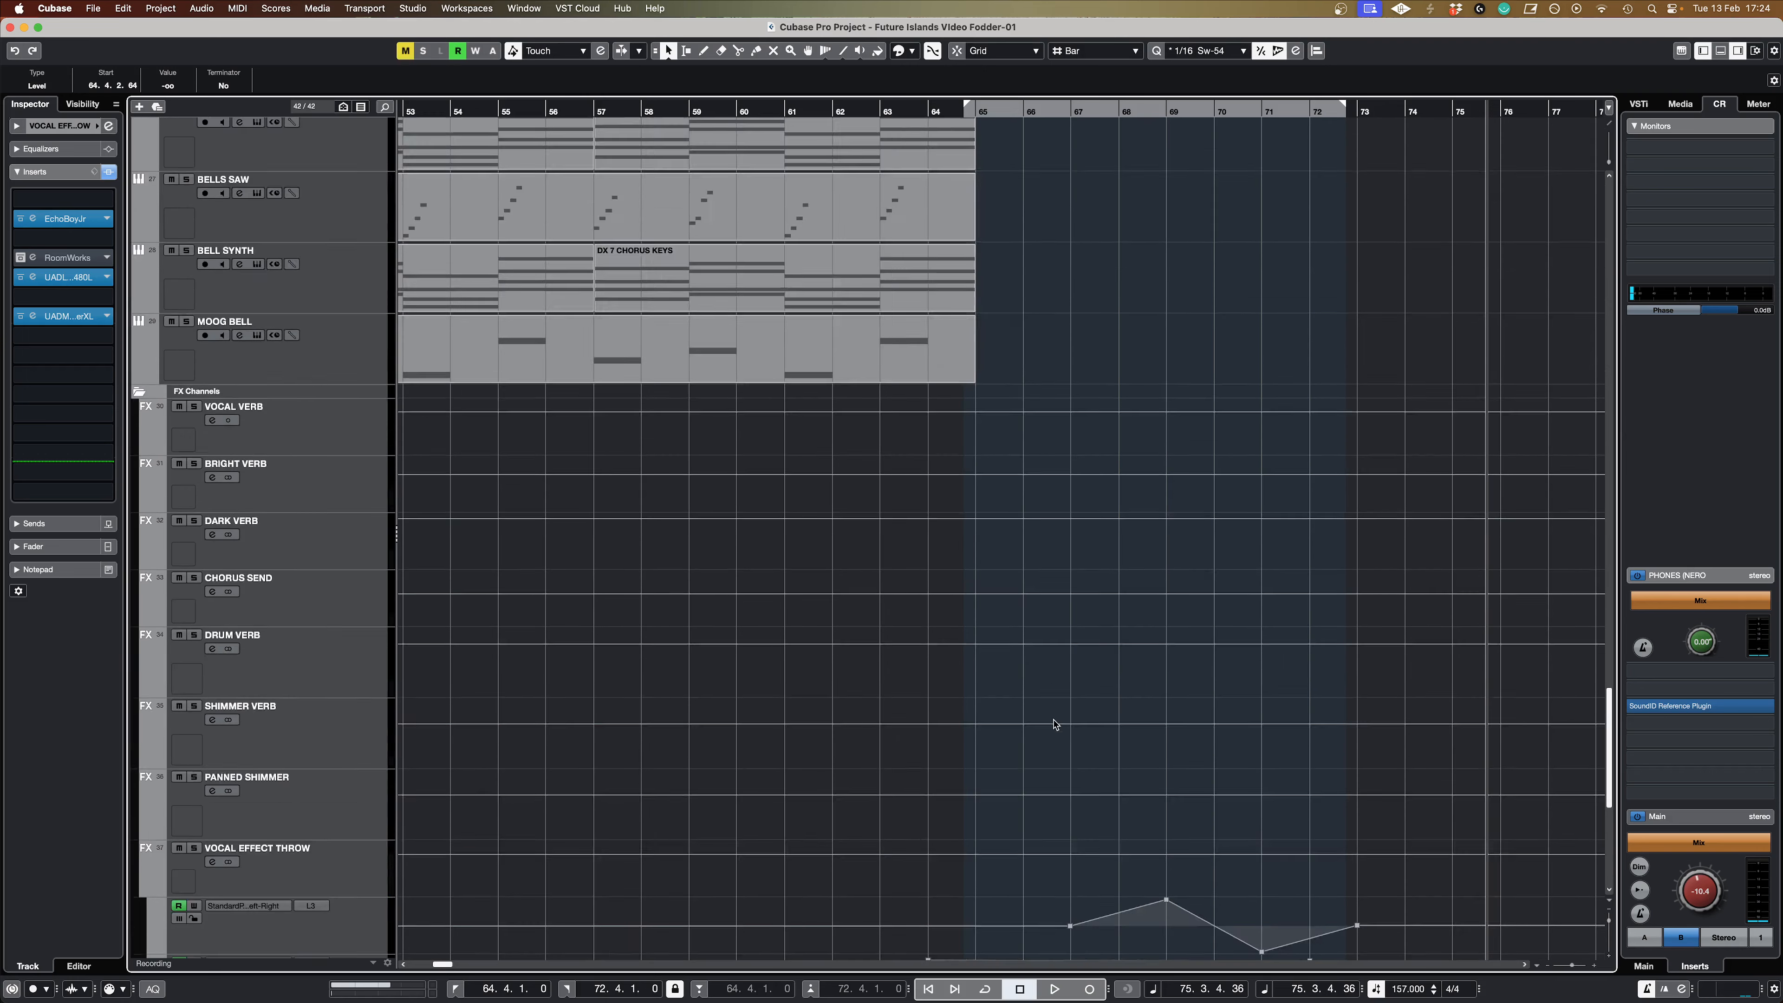
scroll(908, 581, "down", 2)
scroll(907, 581, "down", 5)
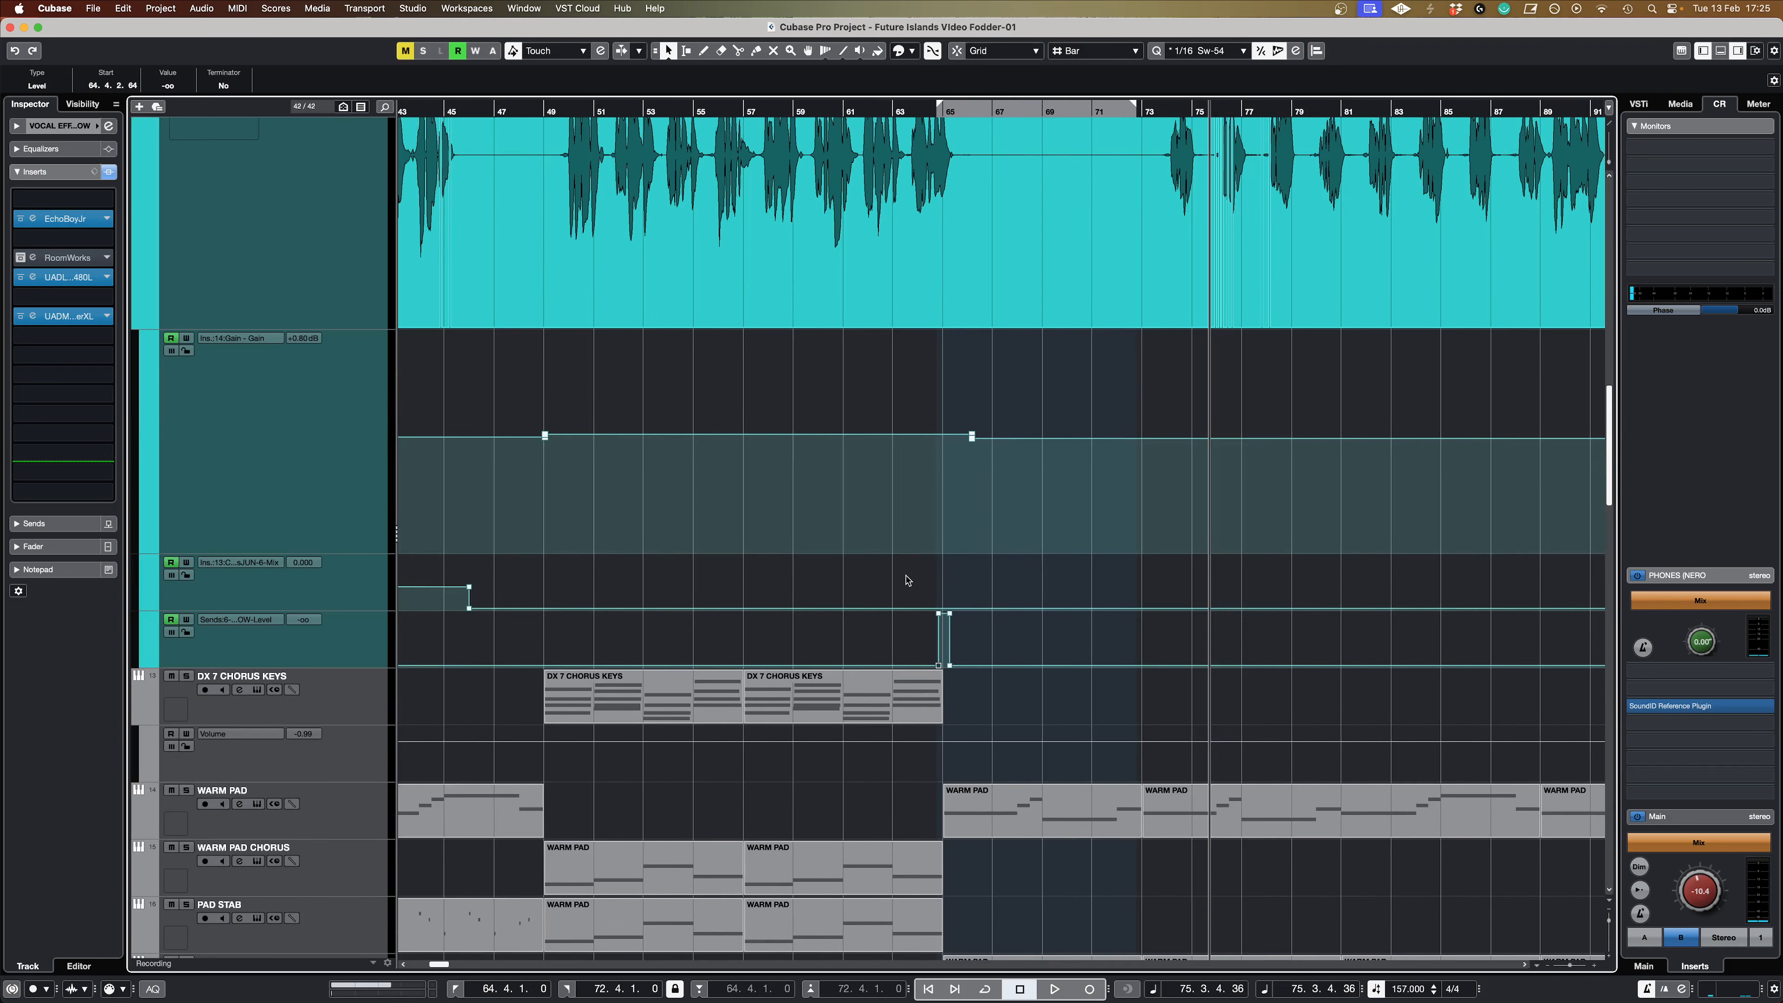
left_click(863, 578)
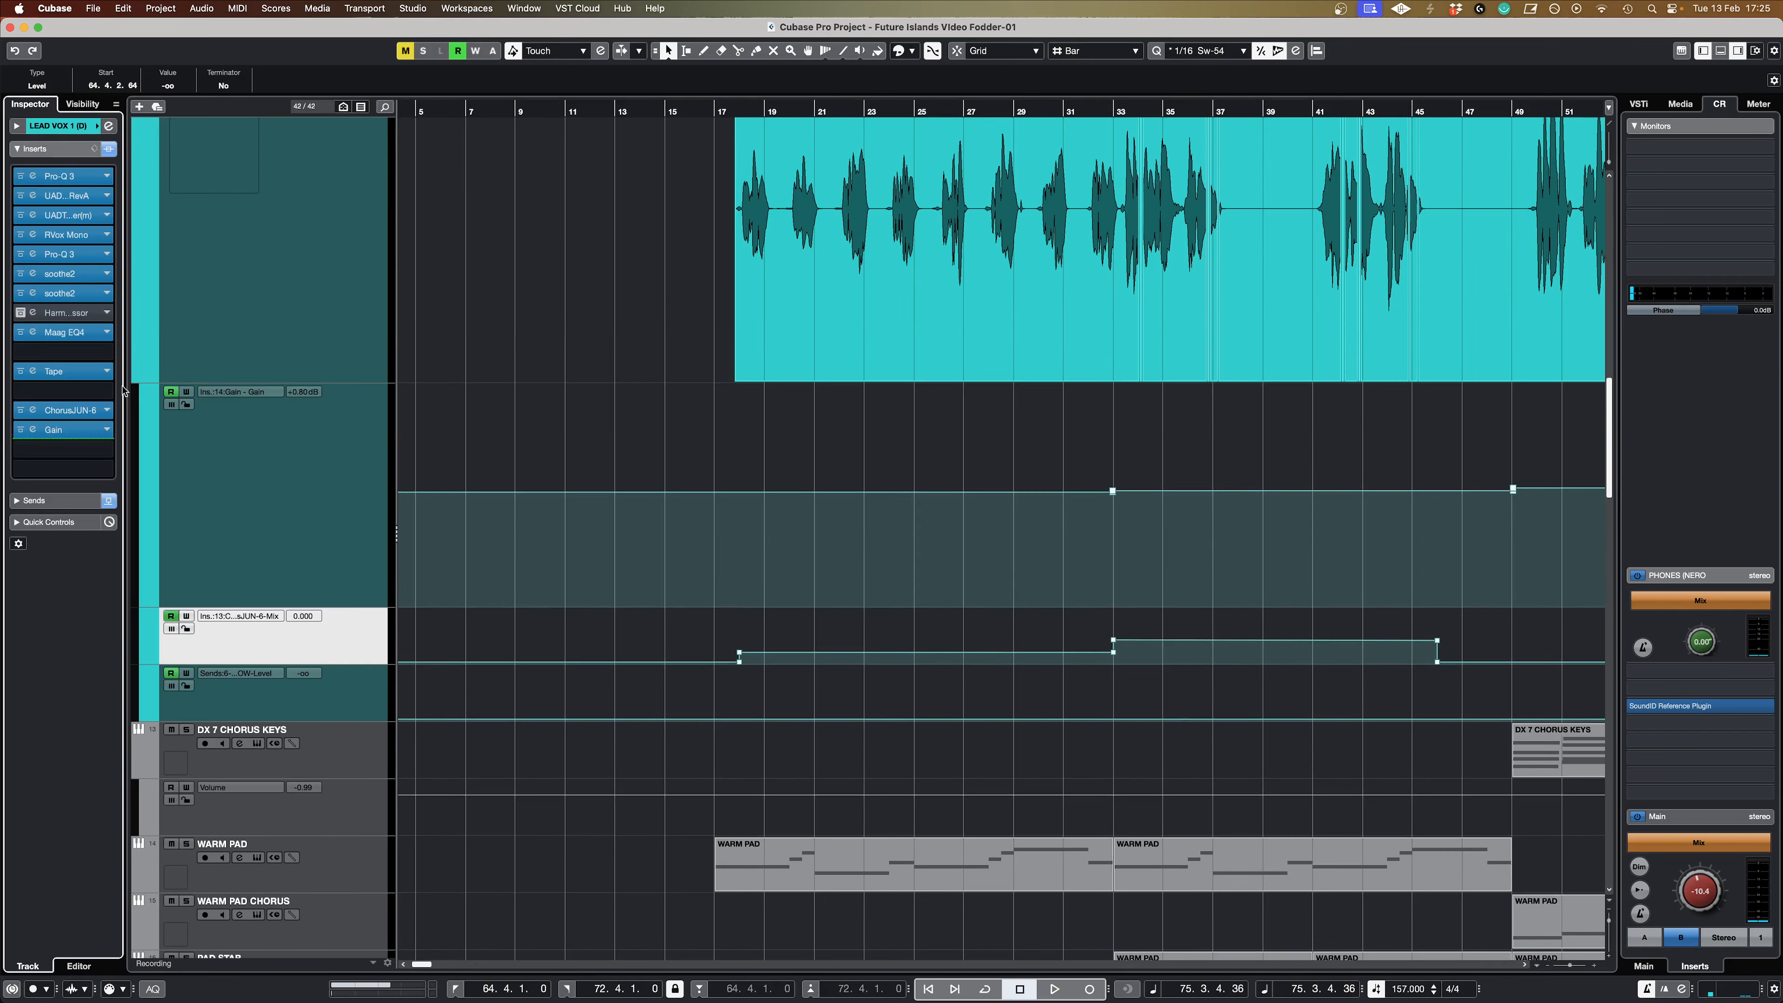
left_click(60, 410)
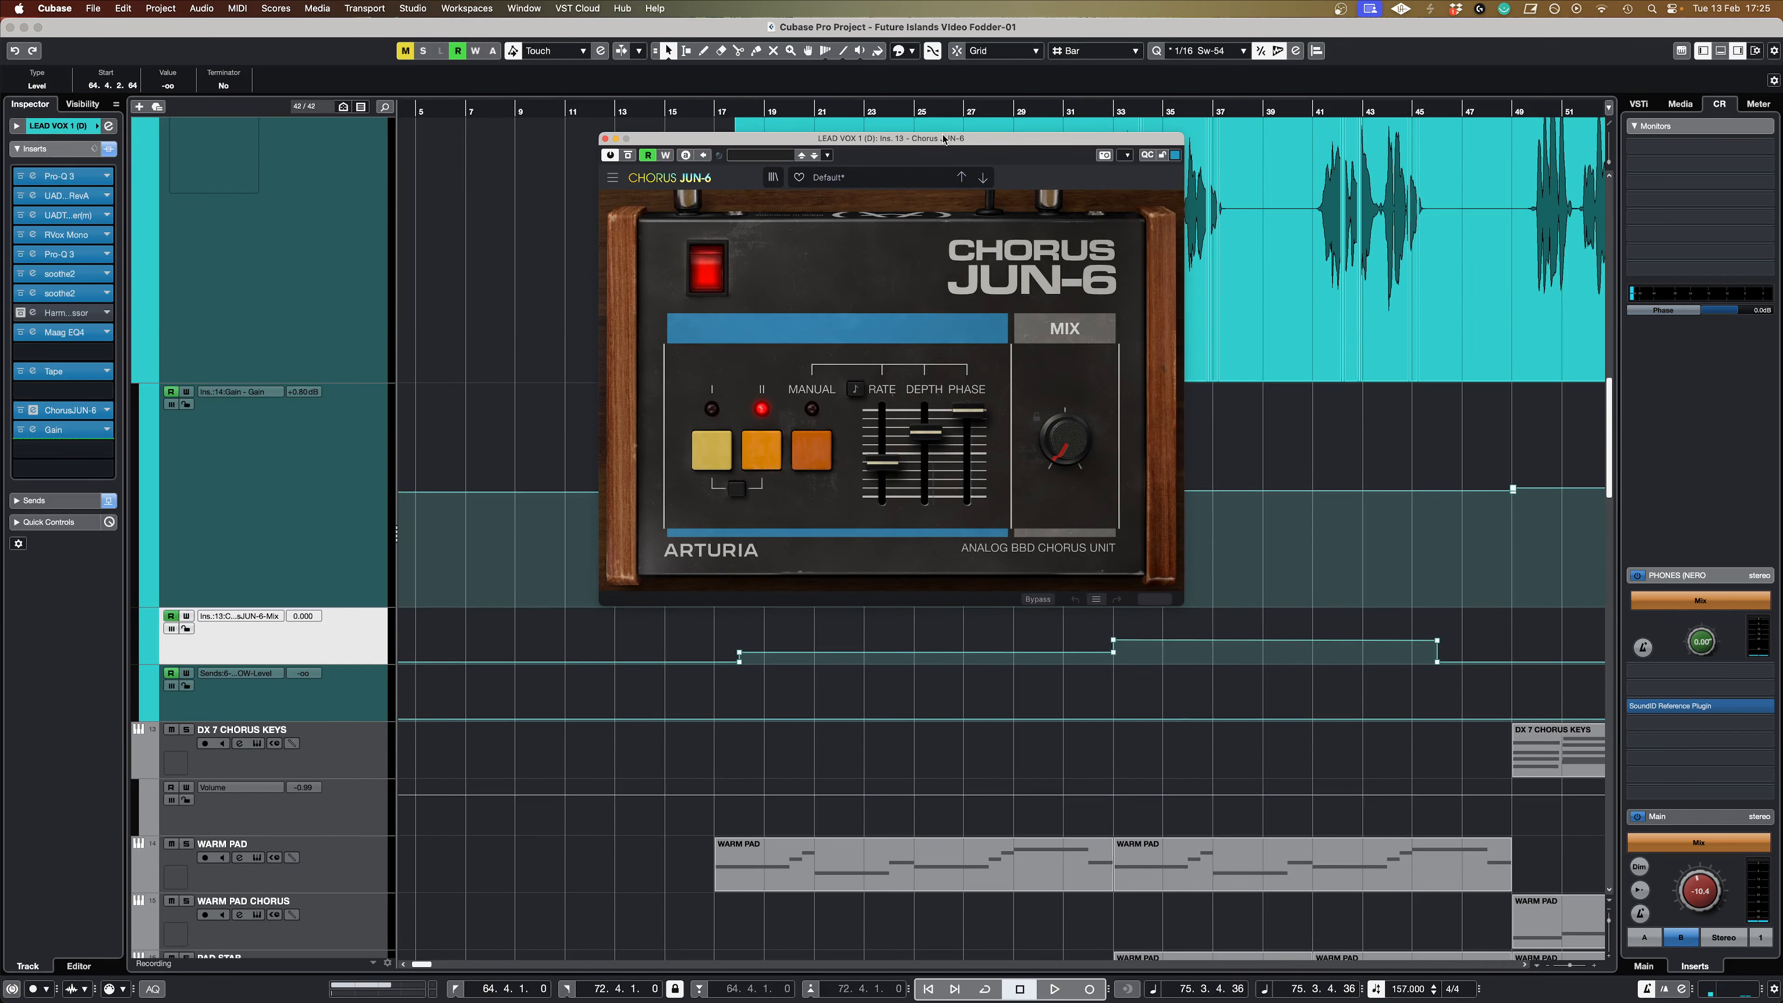
left_click_drag(945, 138, 484, 179)
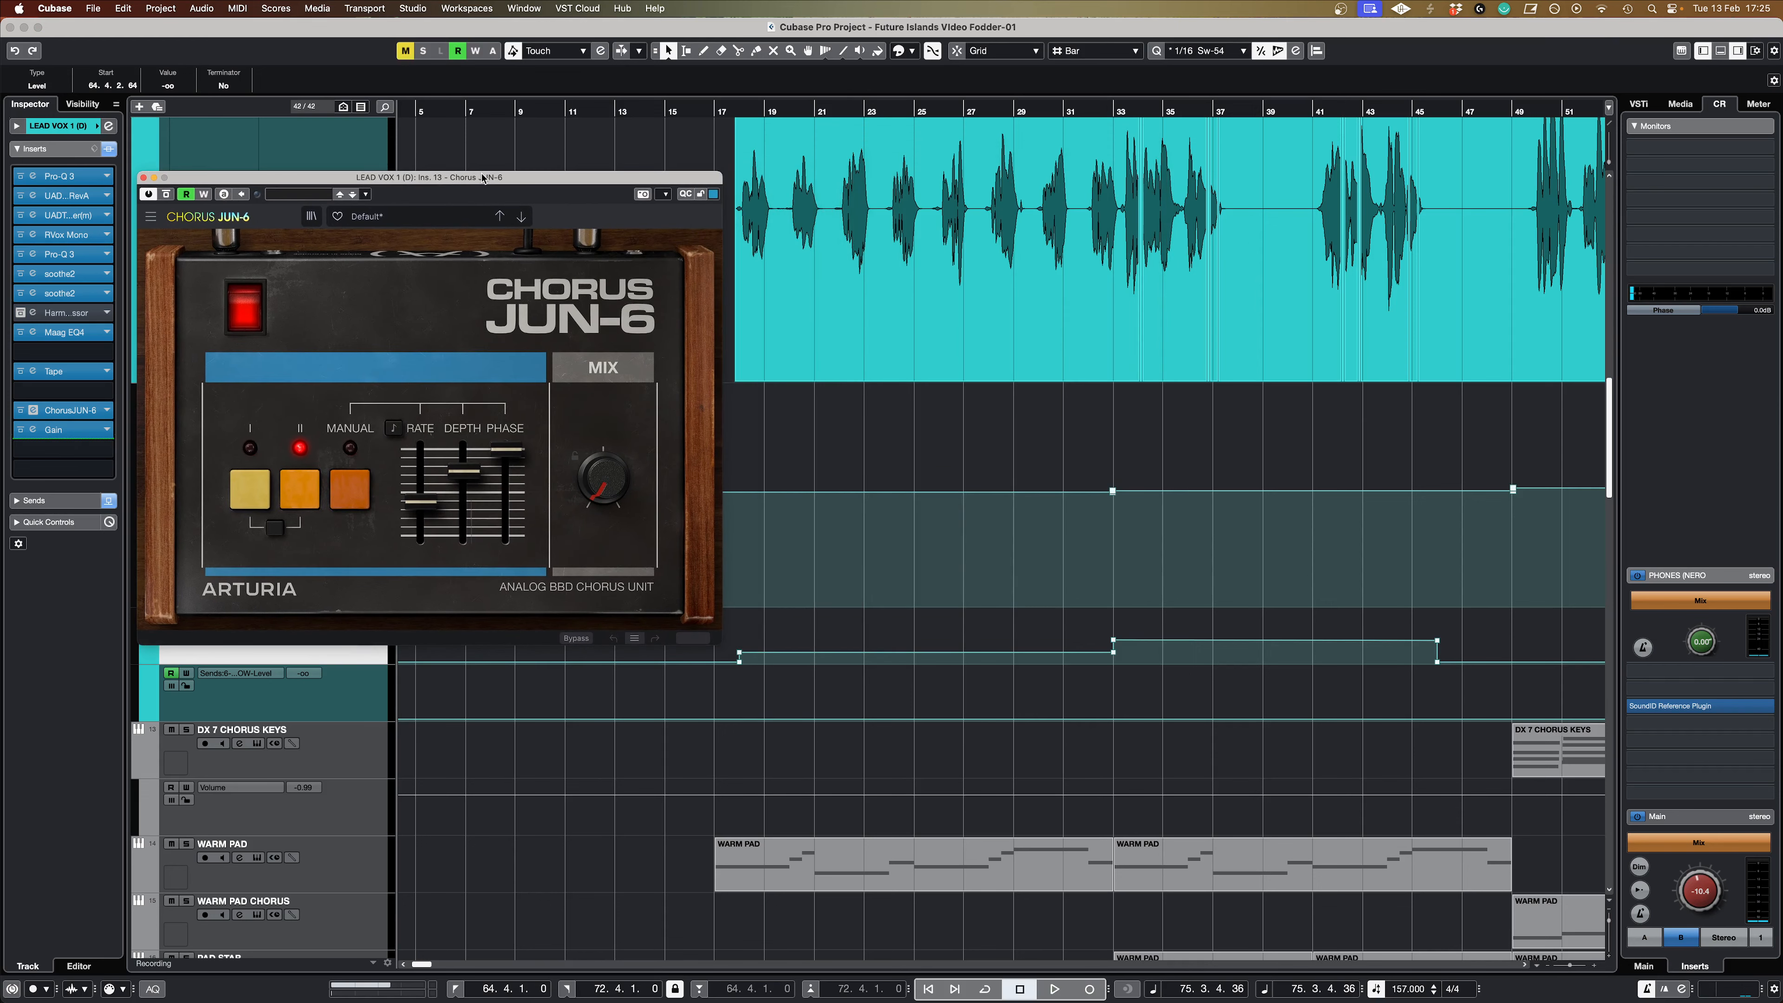
Step: Place the playhead around bar 17, before the lead vocal enters, and reposition the Chorus JUN-6 window to leave the vocal track name uncovered
left_click(723, 109)
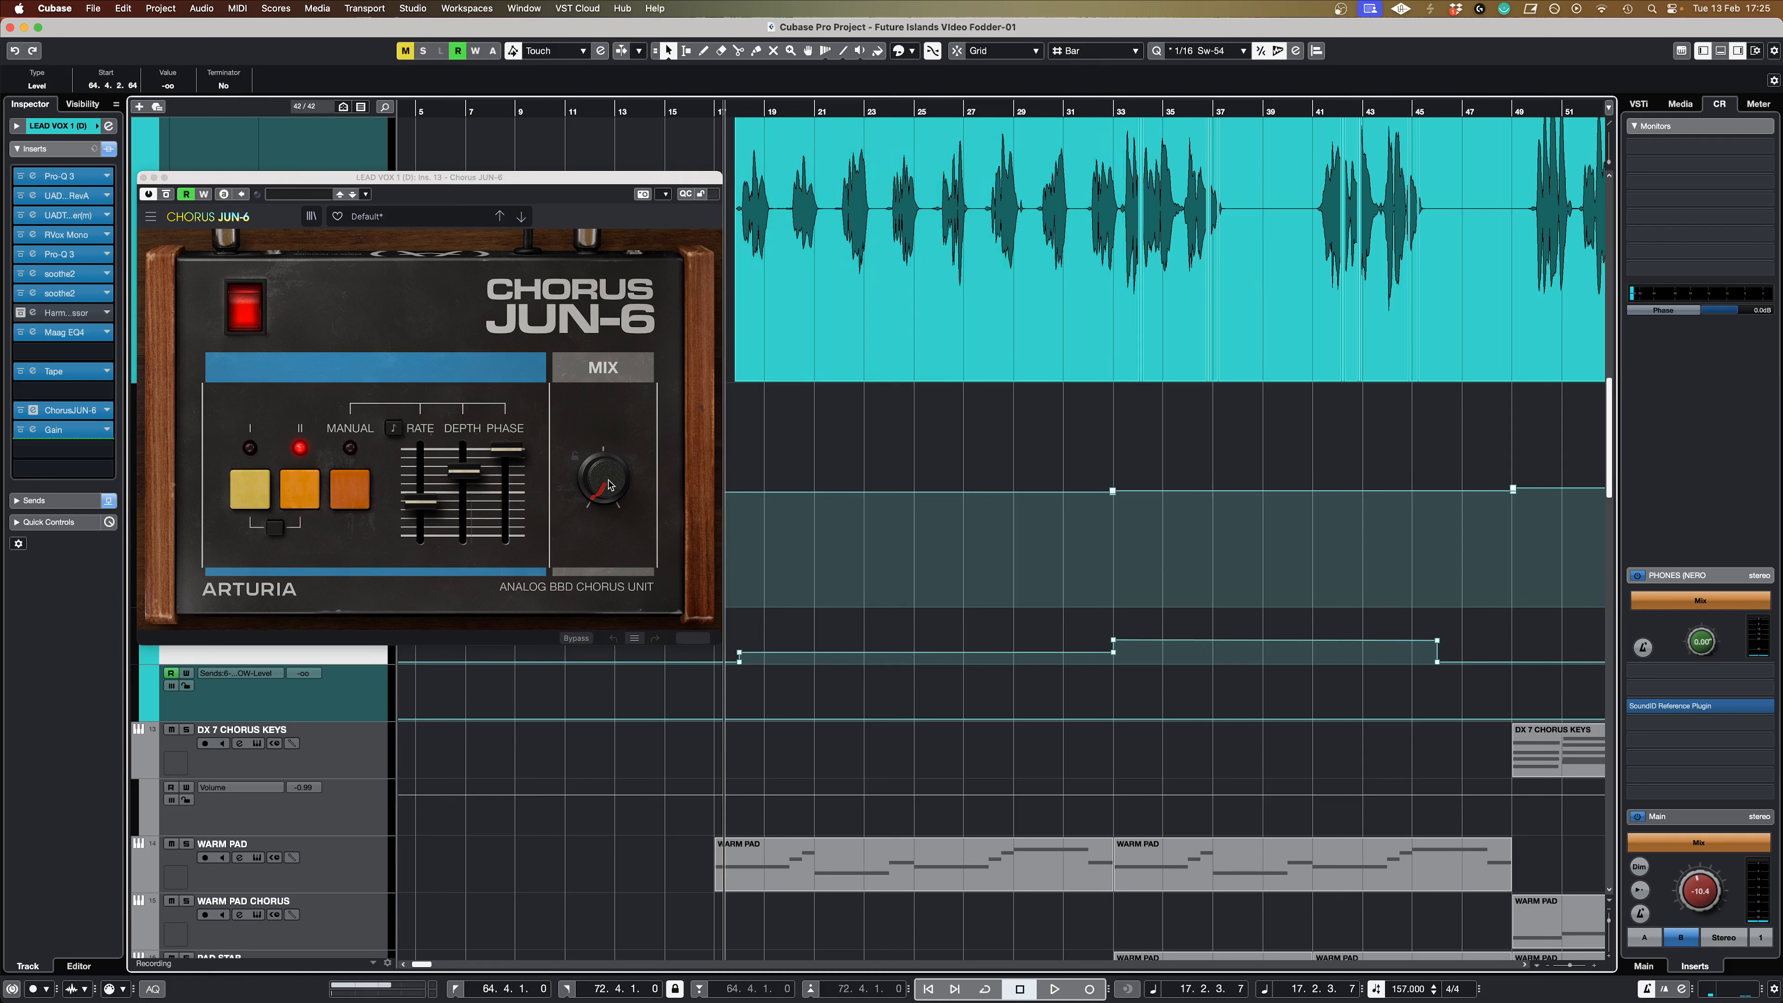
left_click_drag(598, 178, 560, 139)
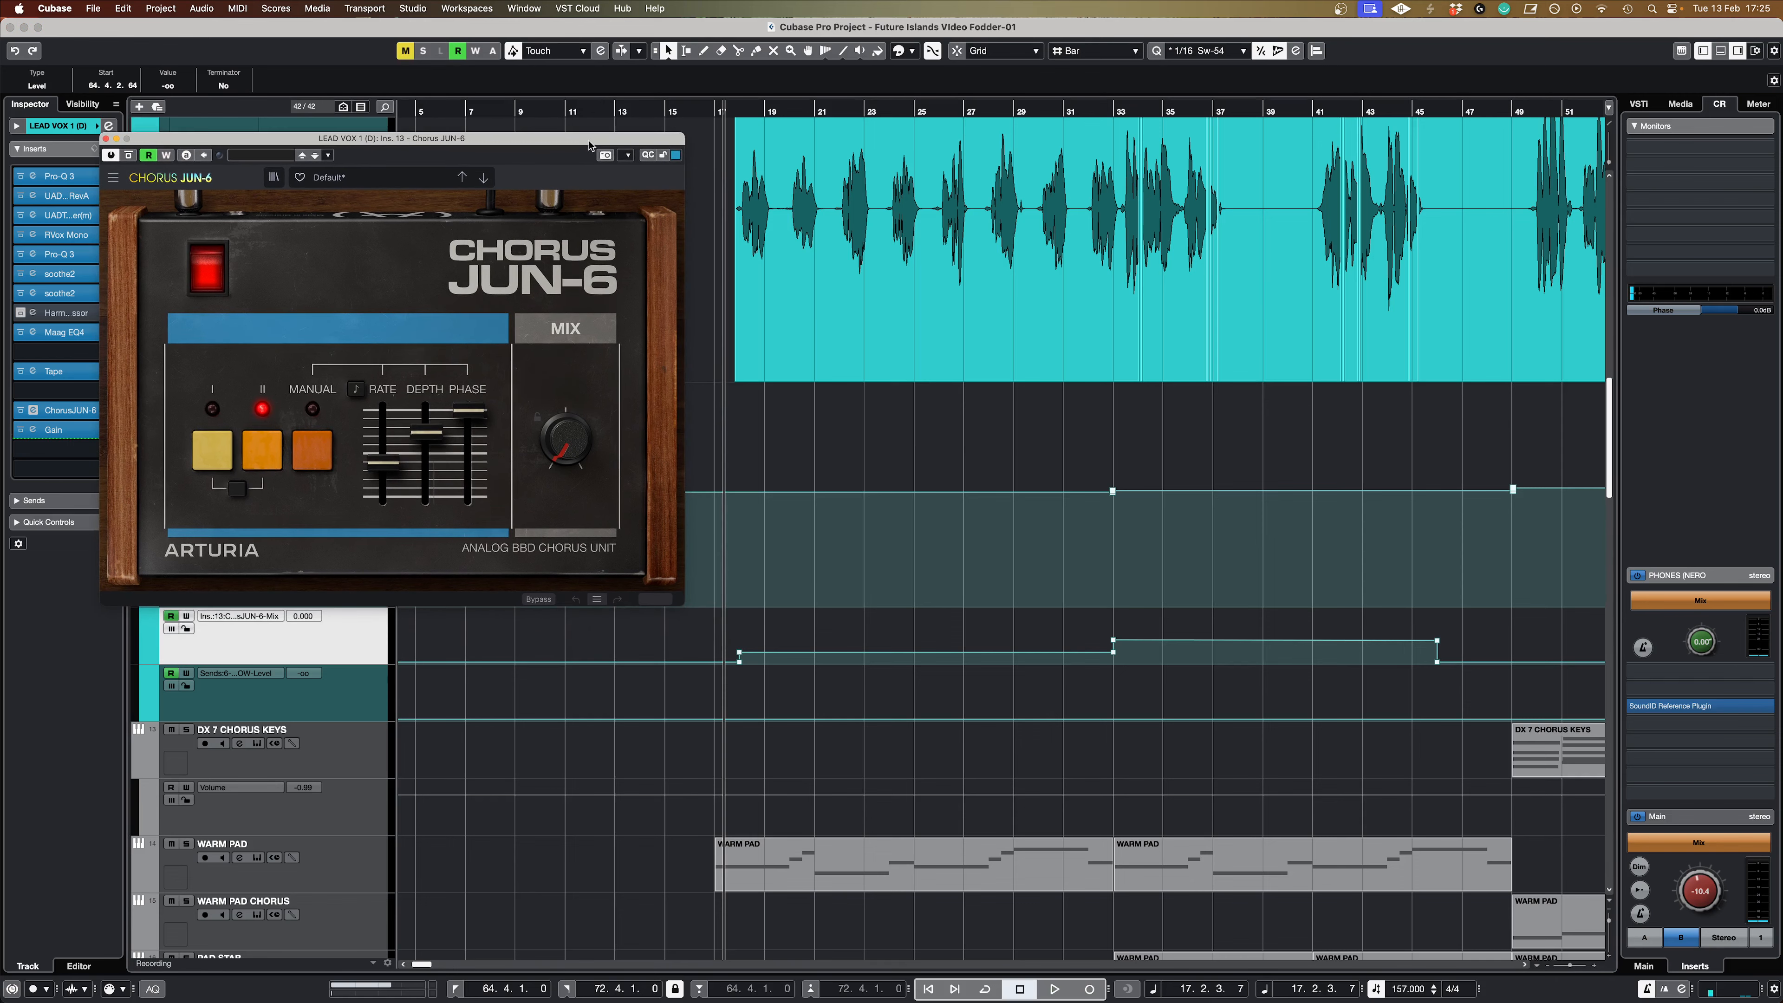
left_click_drag(689, 109, 712, 109)
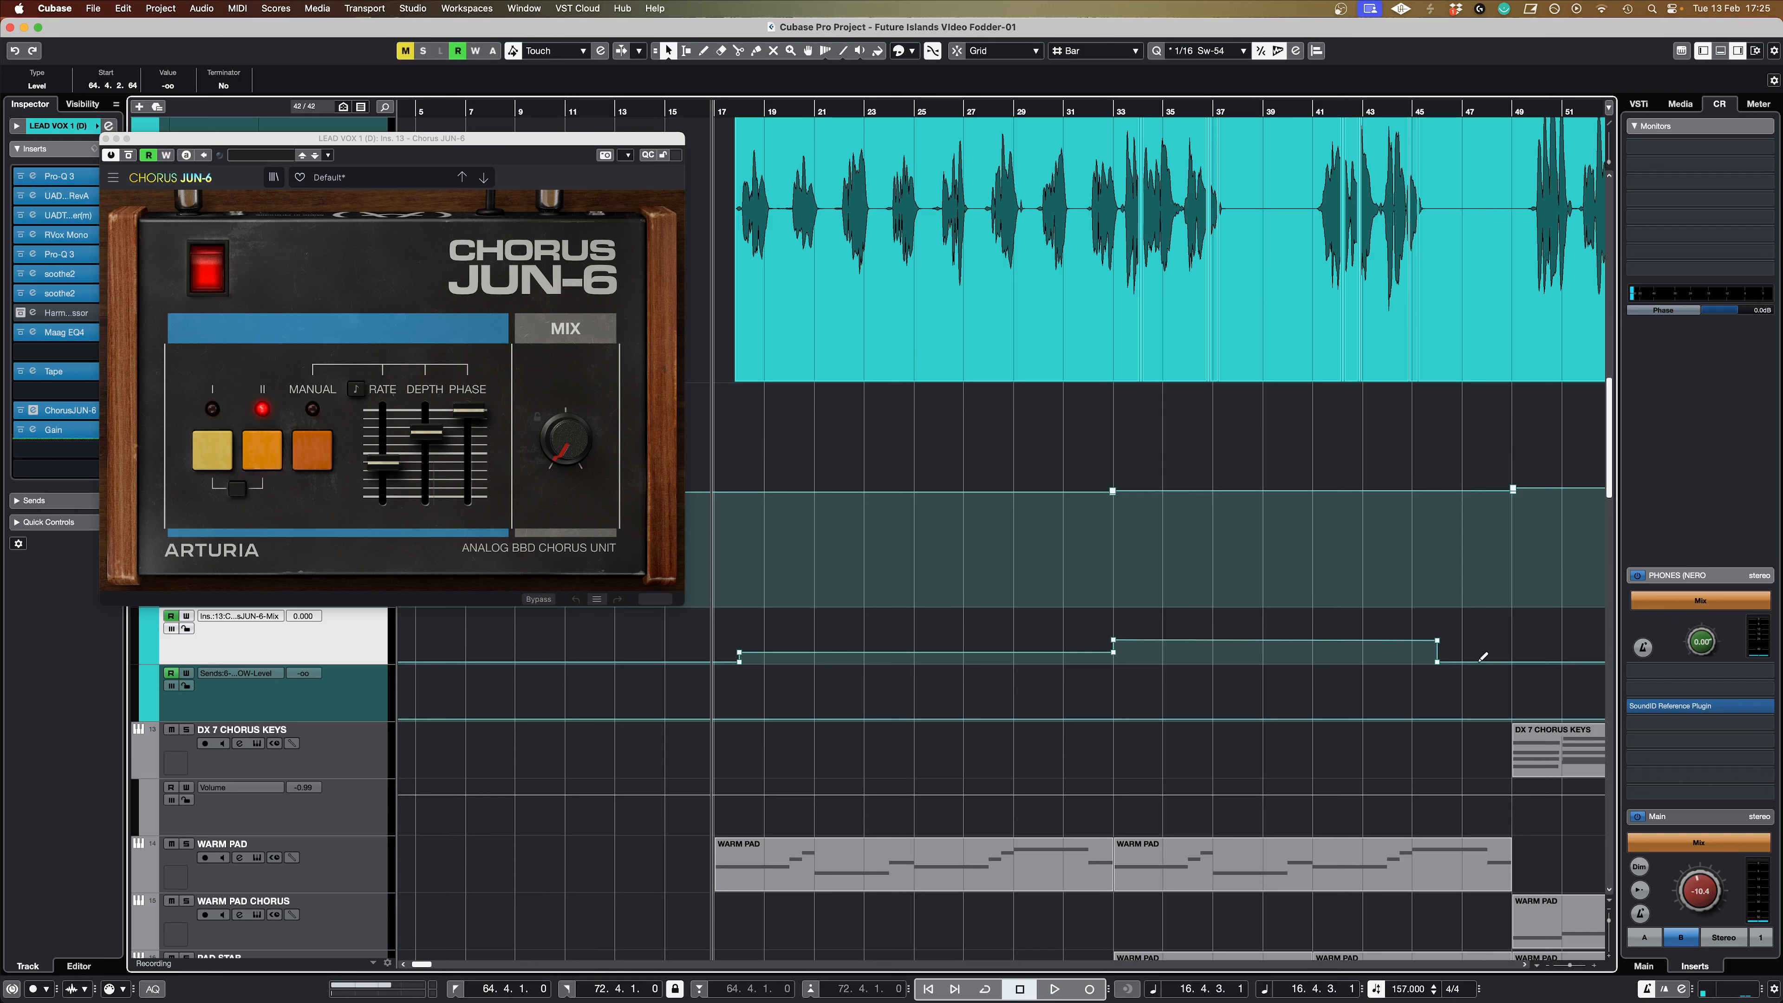
left_click_drag(280, 147, 276, 440)
scroll(876, 214, "up", 3)
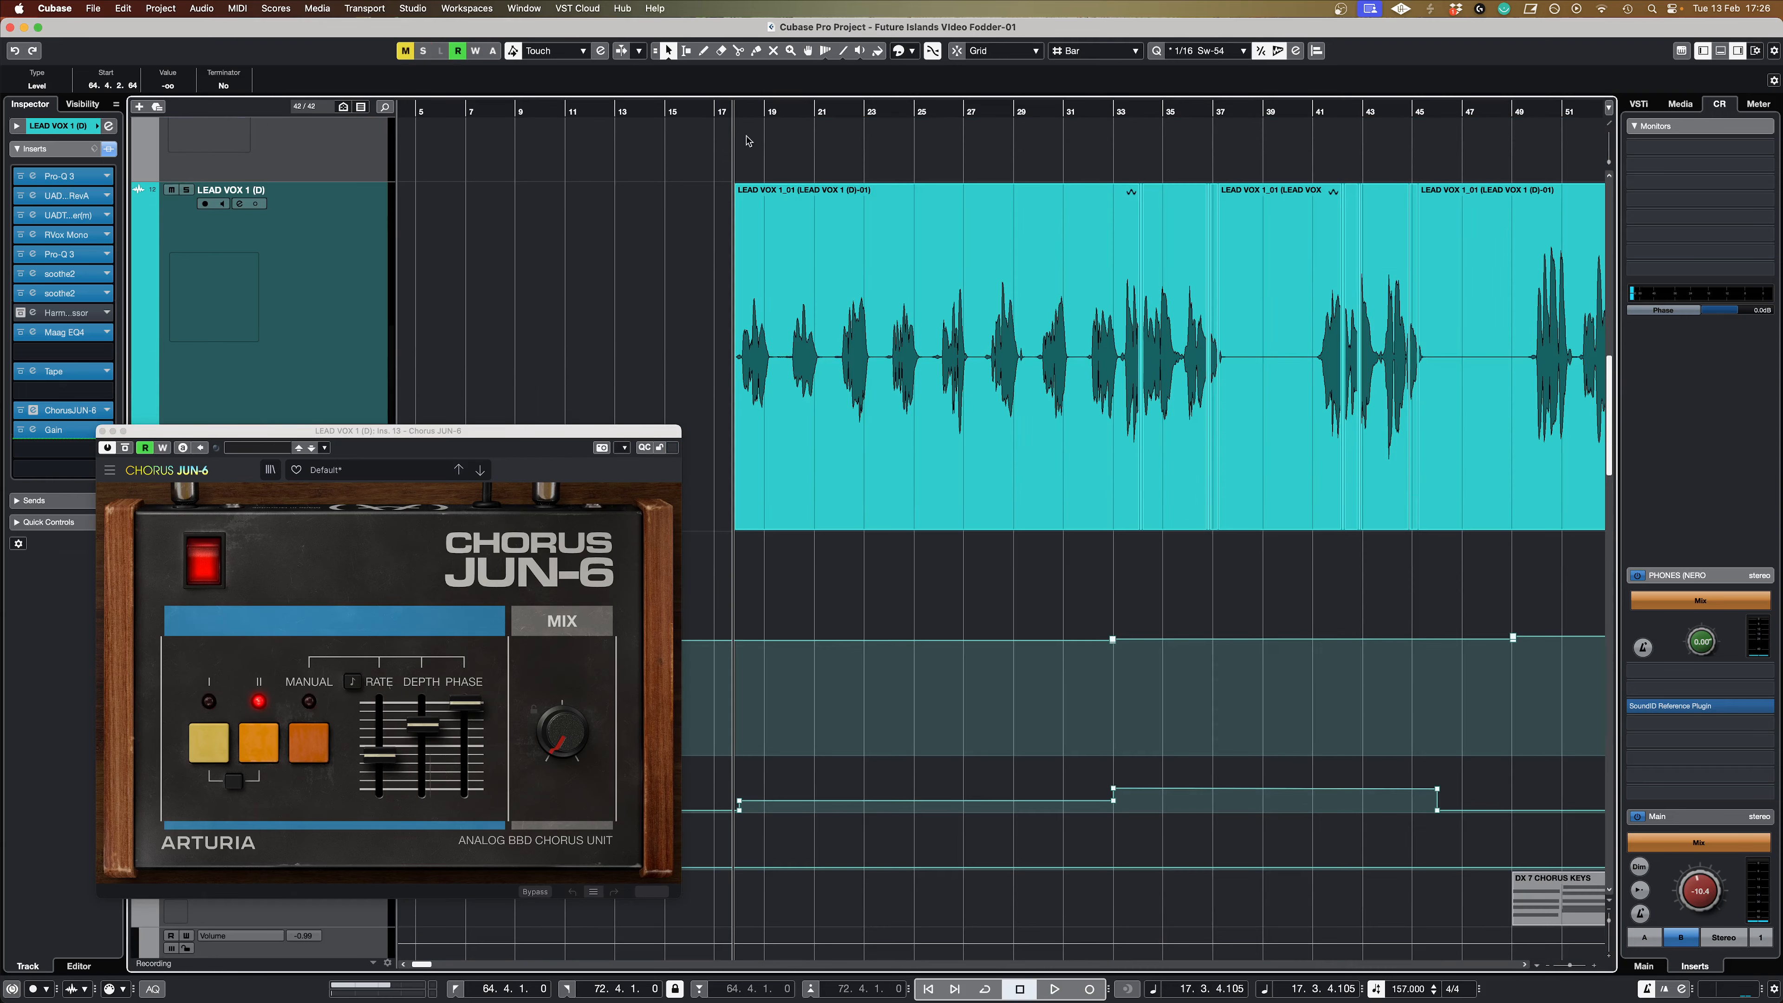
Step: Play from around bar 17 past bar 46 while watching the chorus mix automation, and close the Chorus JUN-6 window
key("space")
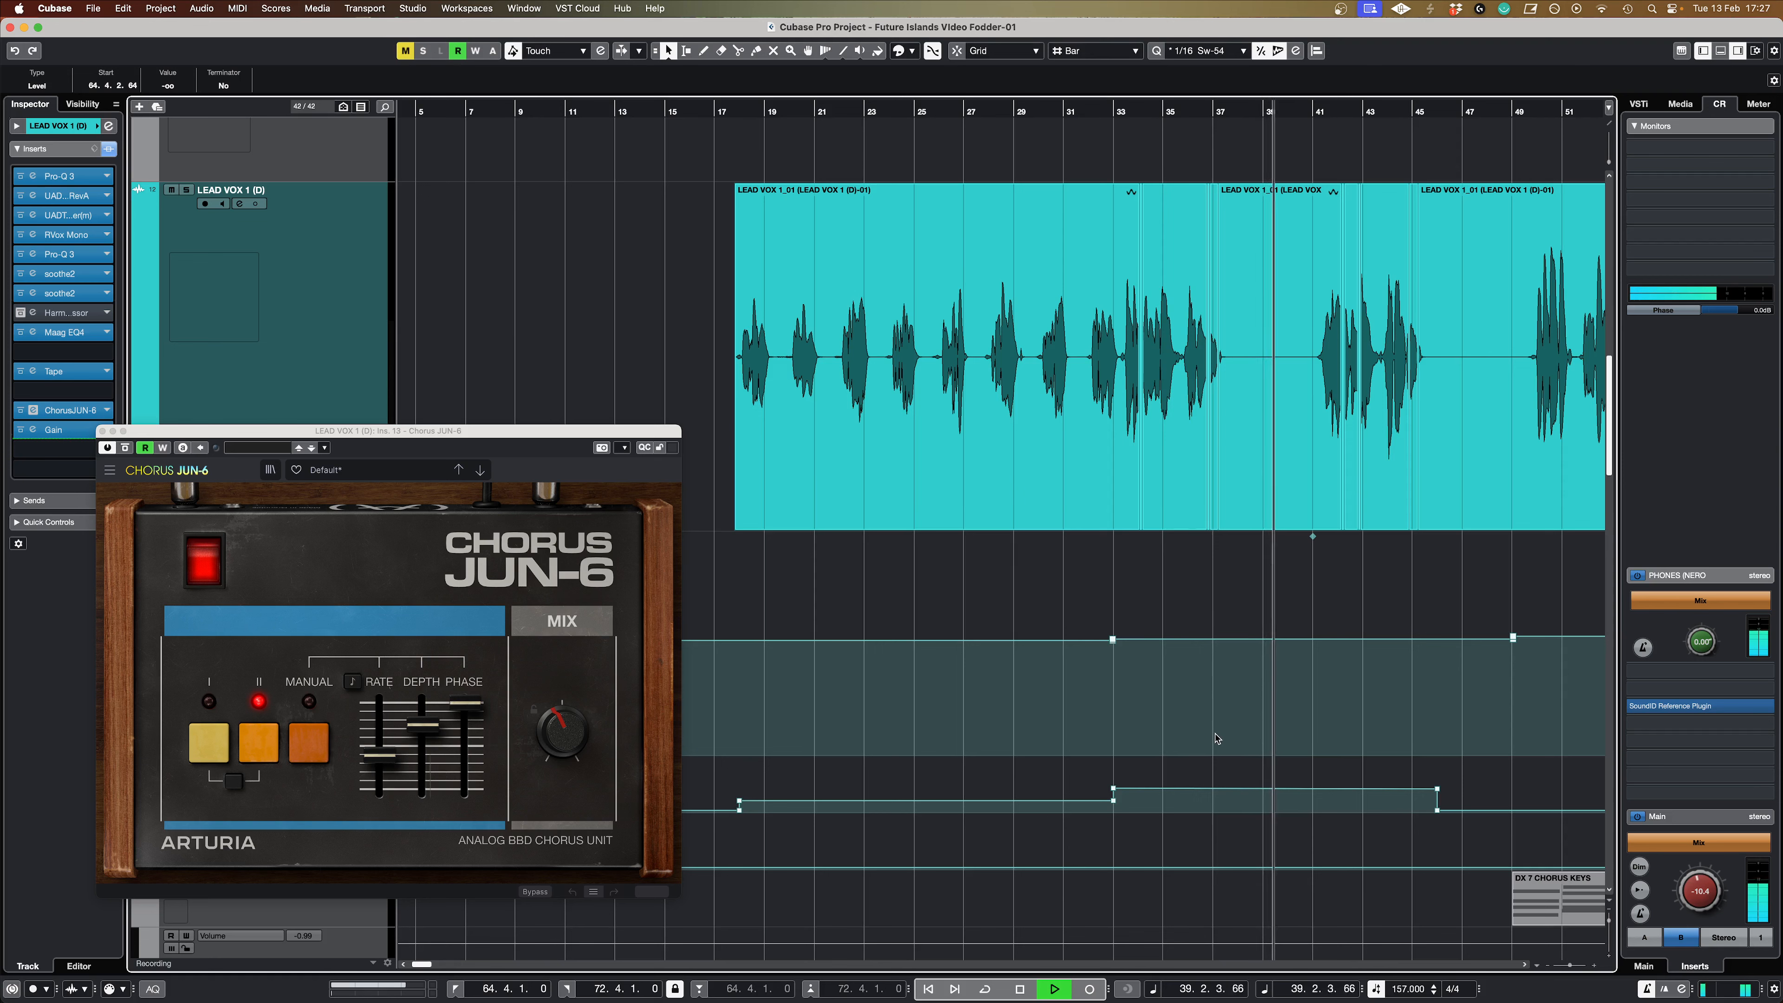
scroll(1233, 752, "right", 2)
scroll(1234, 752, "right", 5)
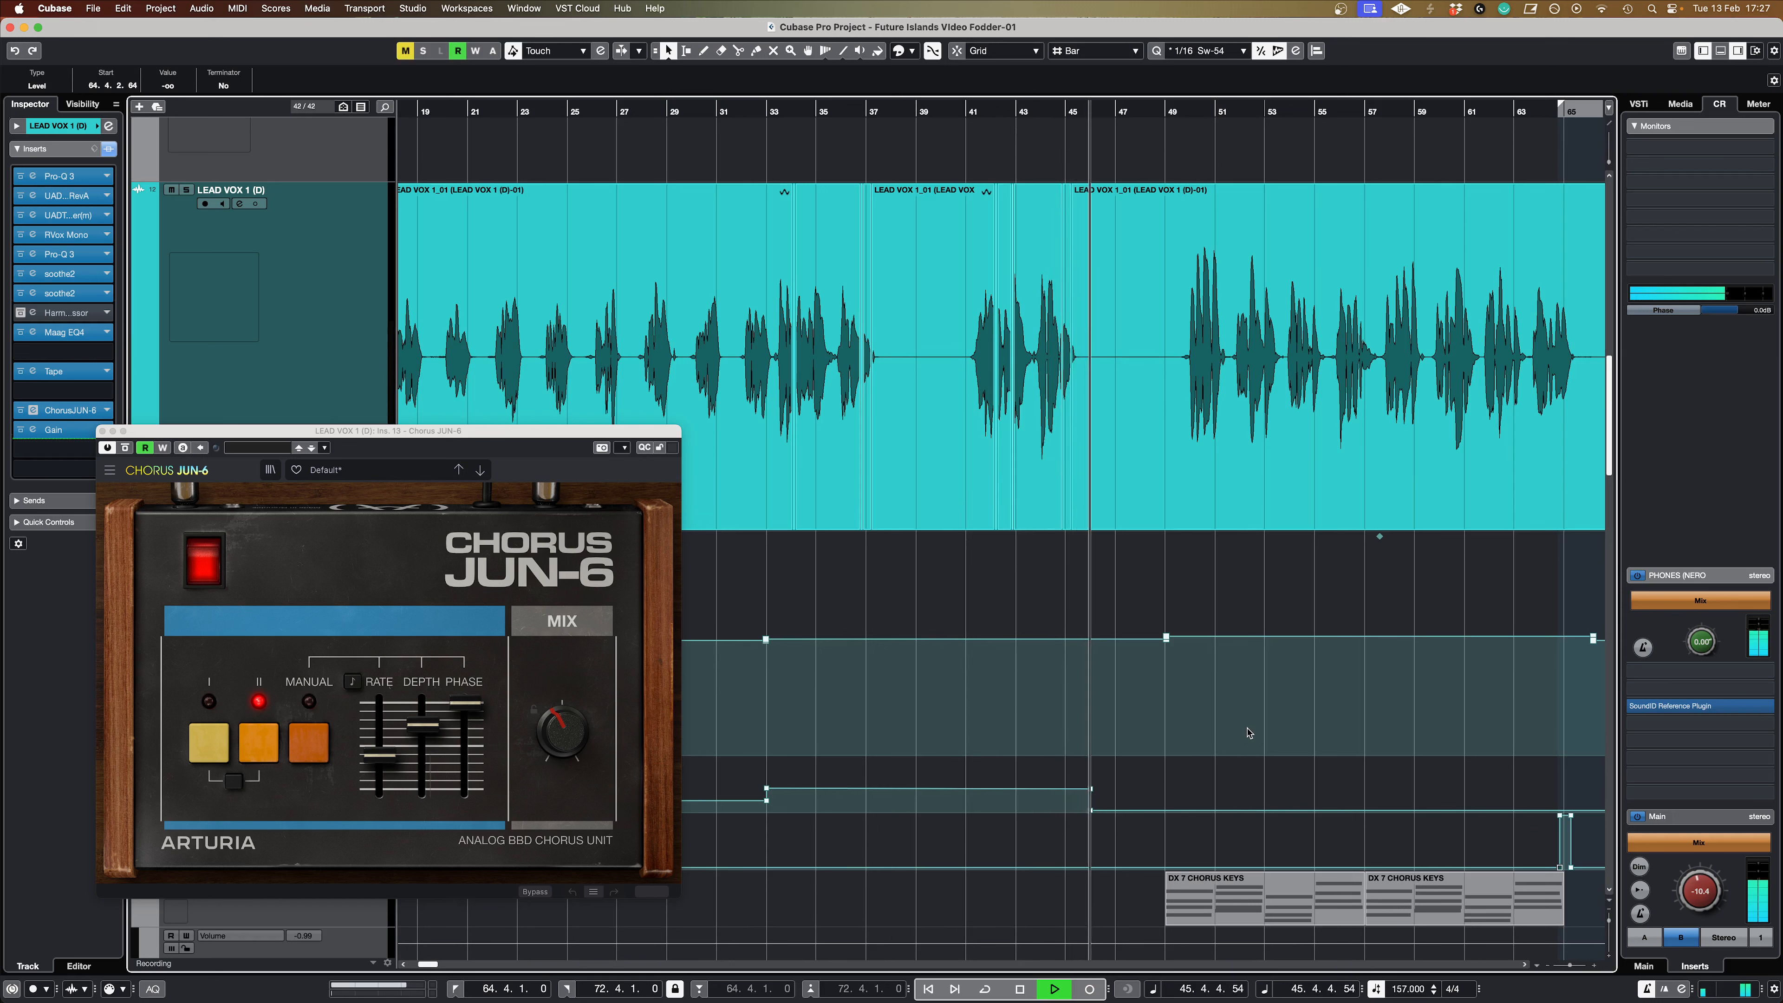
key("space")
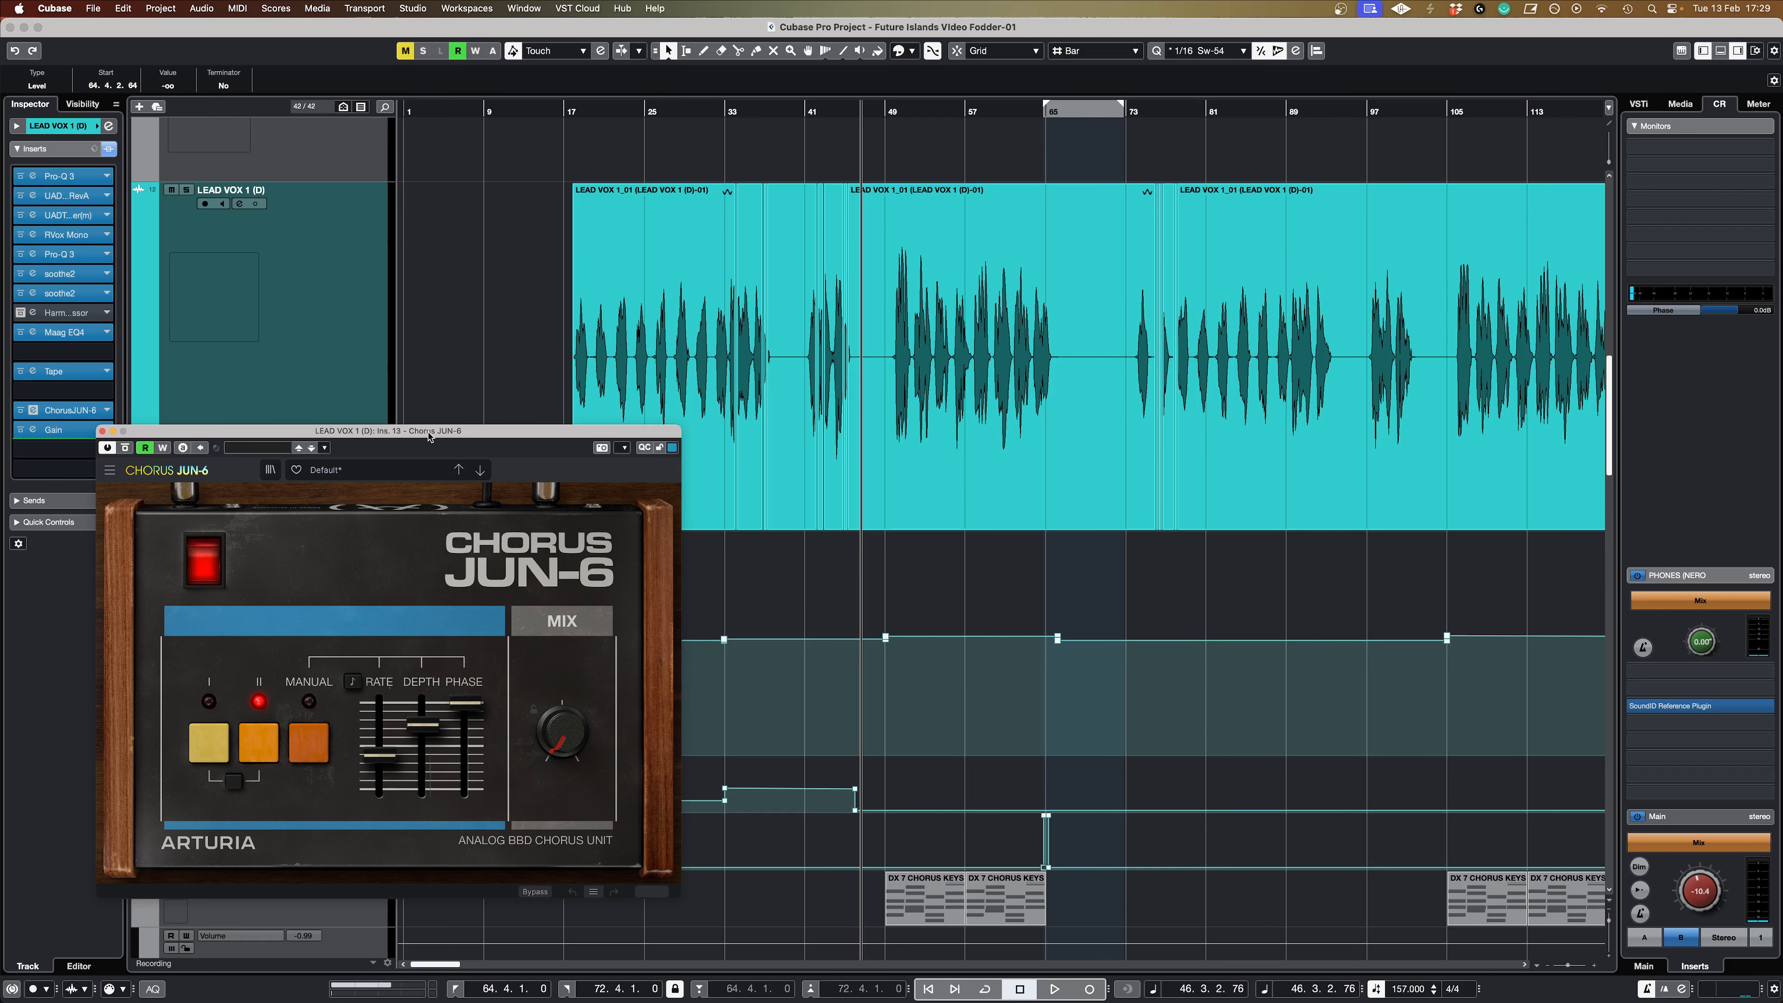
left_click(105, 410)
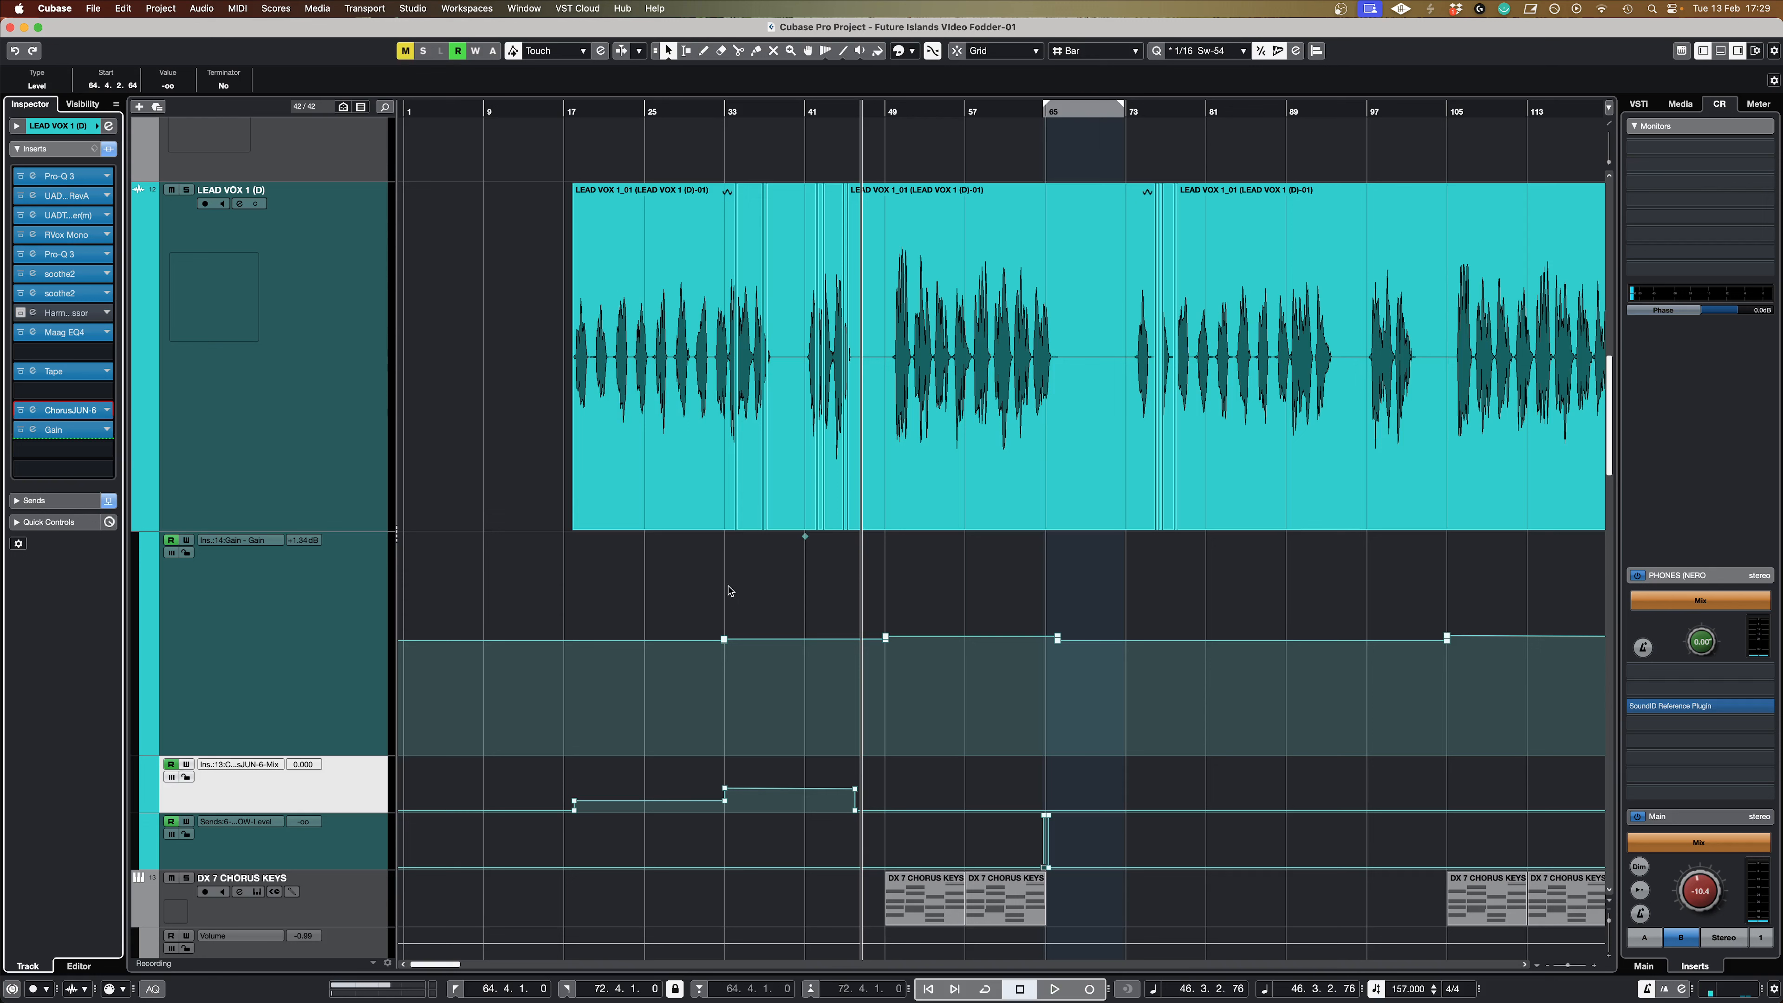